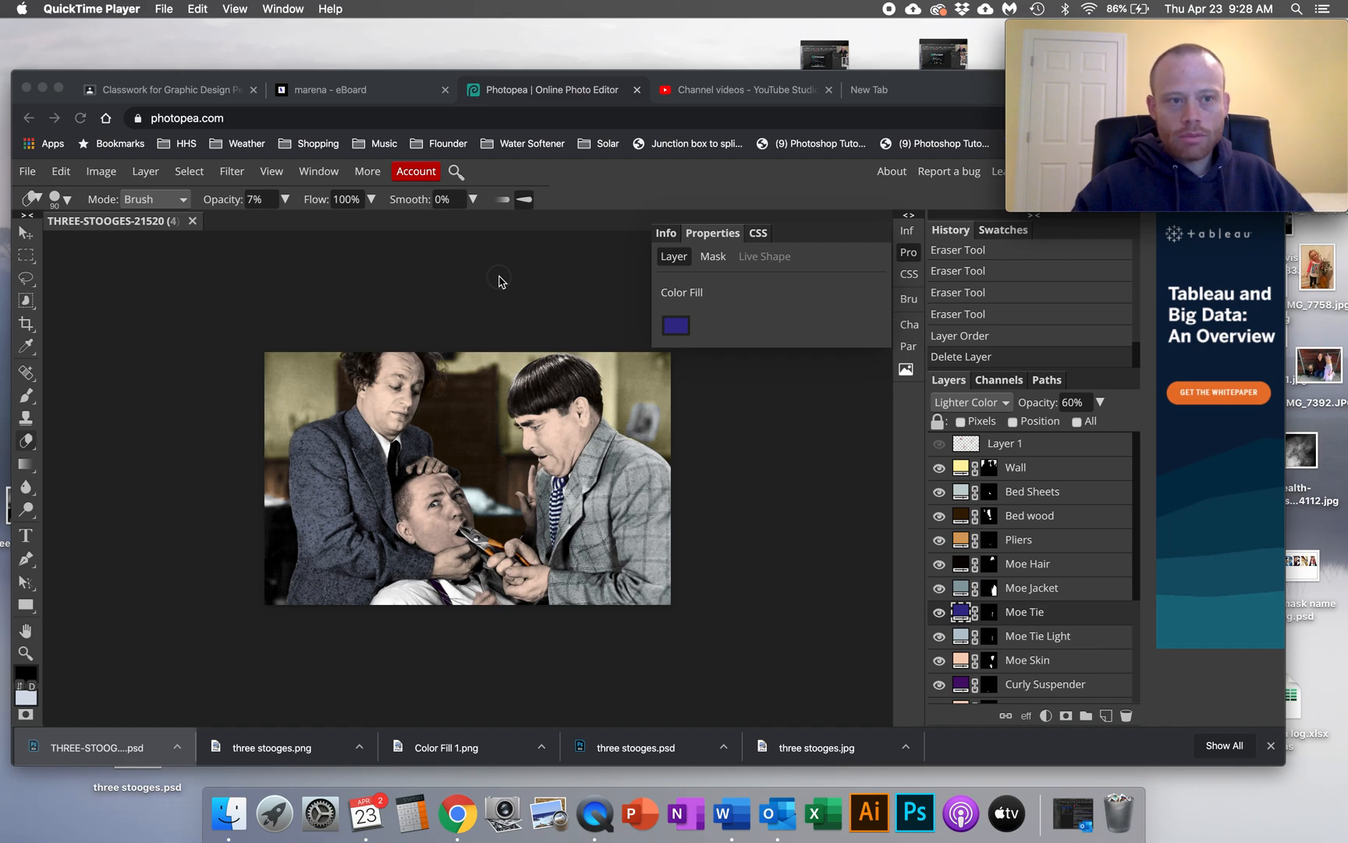
{"action": "left_click", "coordinate": [22, 181]}
{"action": "left_click", "coordinate": [27, 171]}
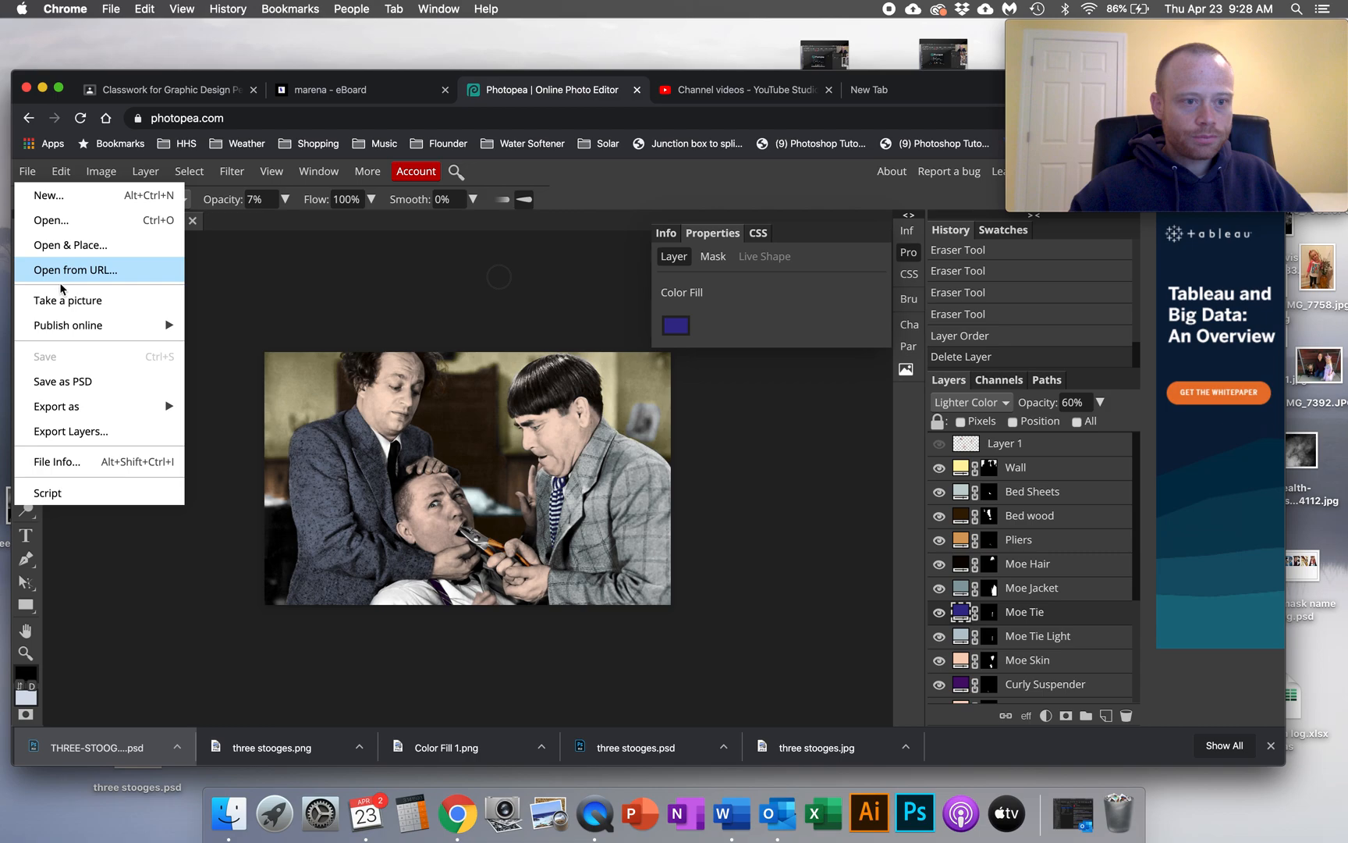
{"action": "mouse_move", "coordinate": [89, 415]}
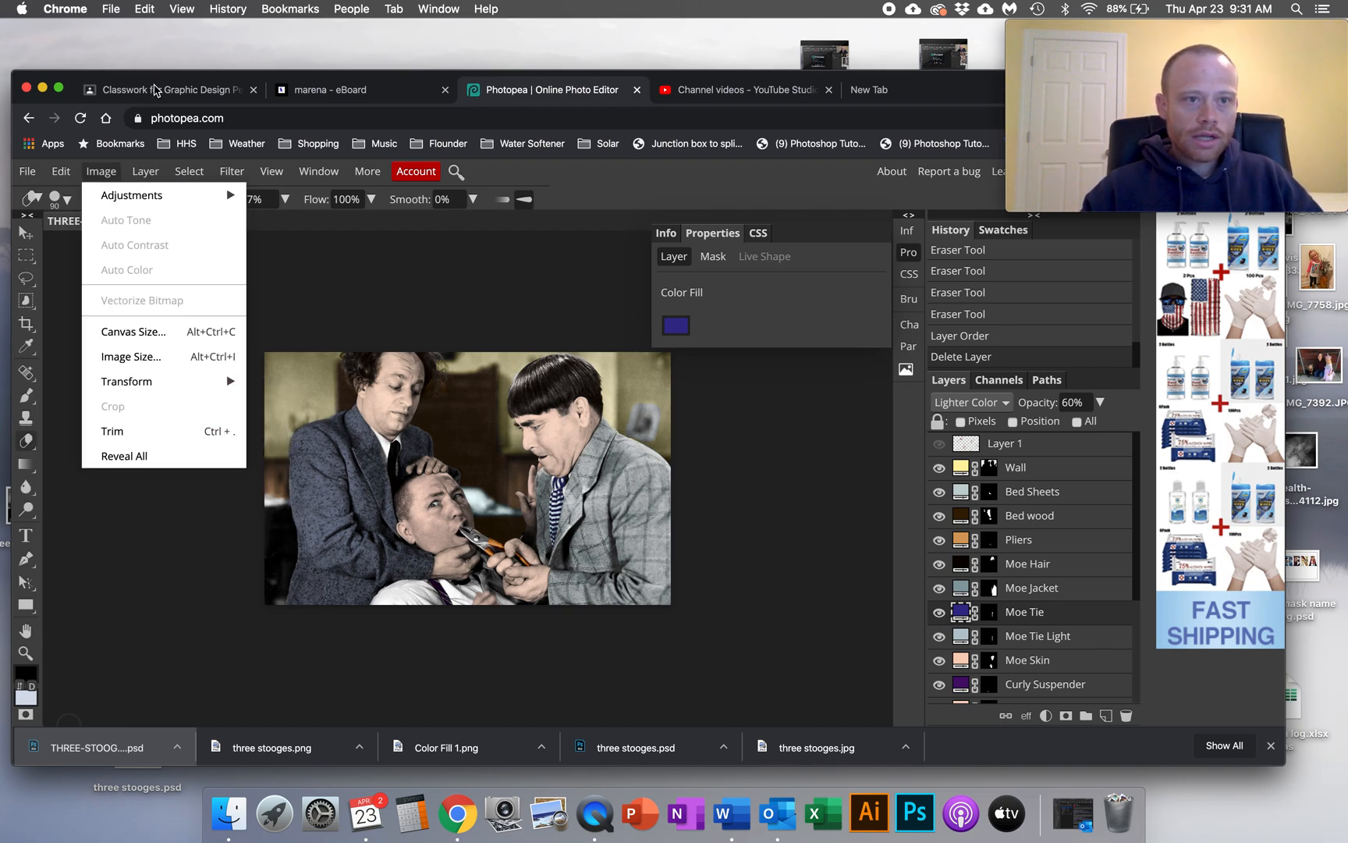
Switch to the Google Classroom assignment, view its attached Home Instruction Feedback form, and return to the assignment.
{"action": "left_click", "coordinate": [137, 94]}
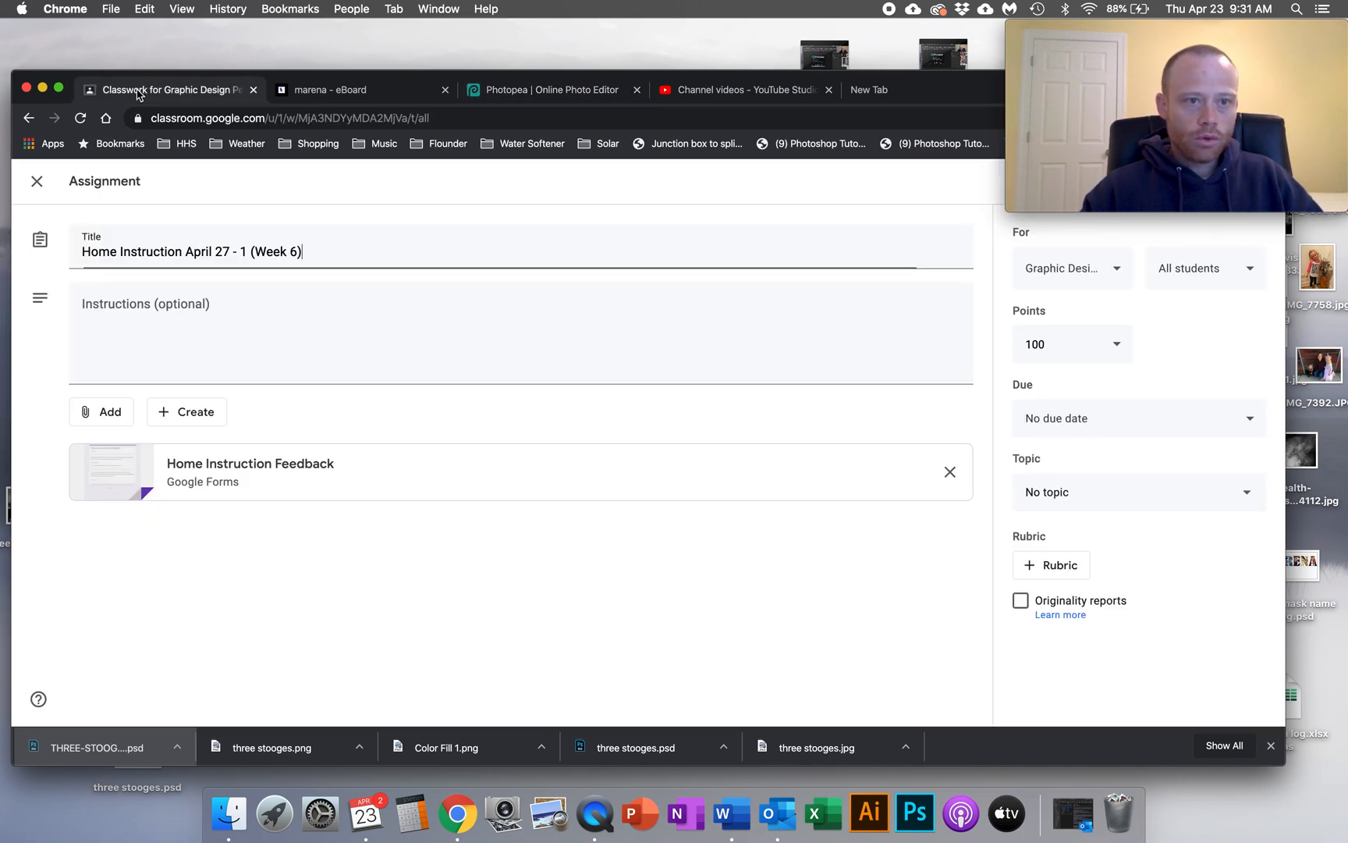
{"action": "left_click", "coordinate": [297, 475]}
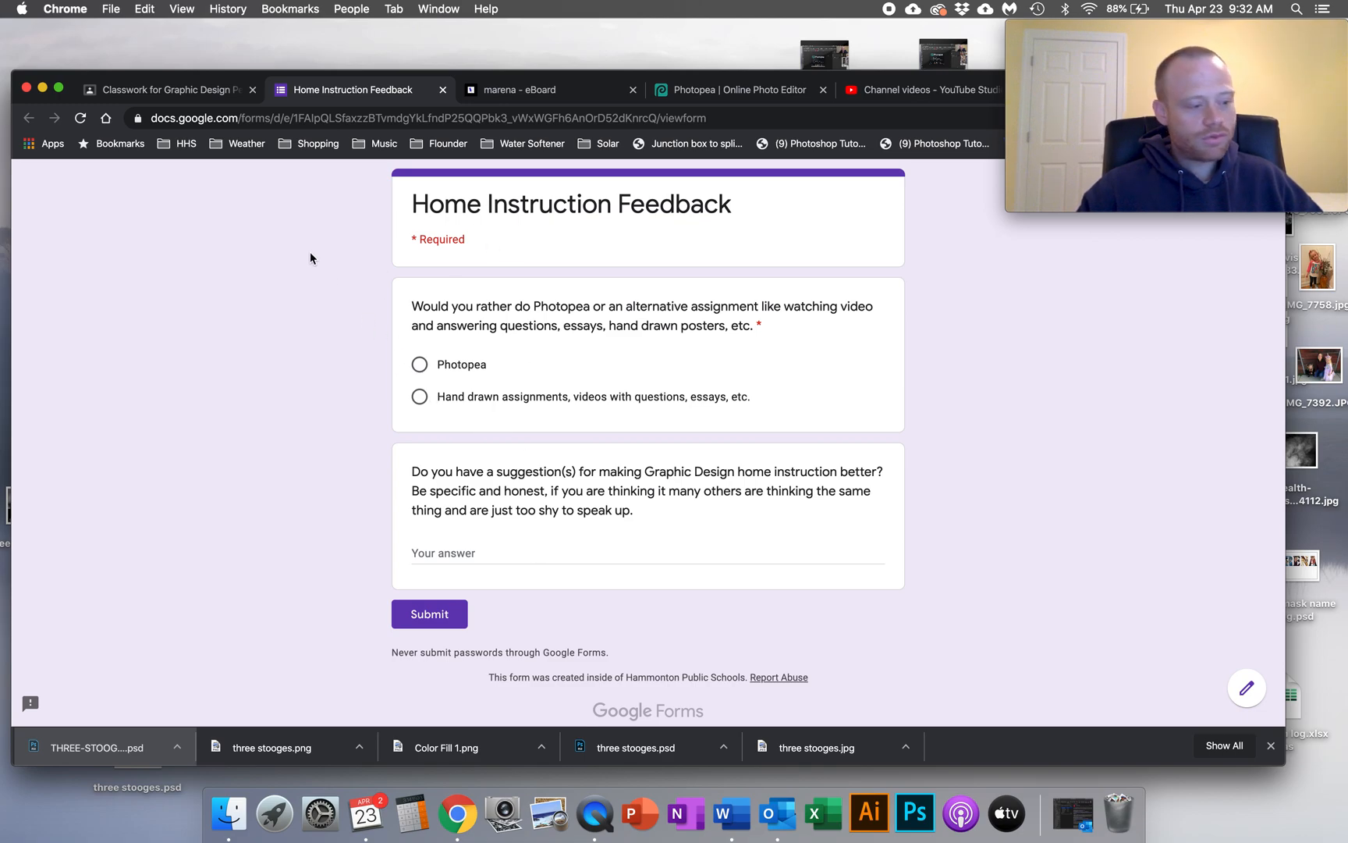
{"action": "left_click", "coordinate": [178, 99]}
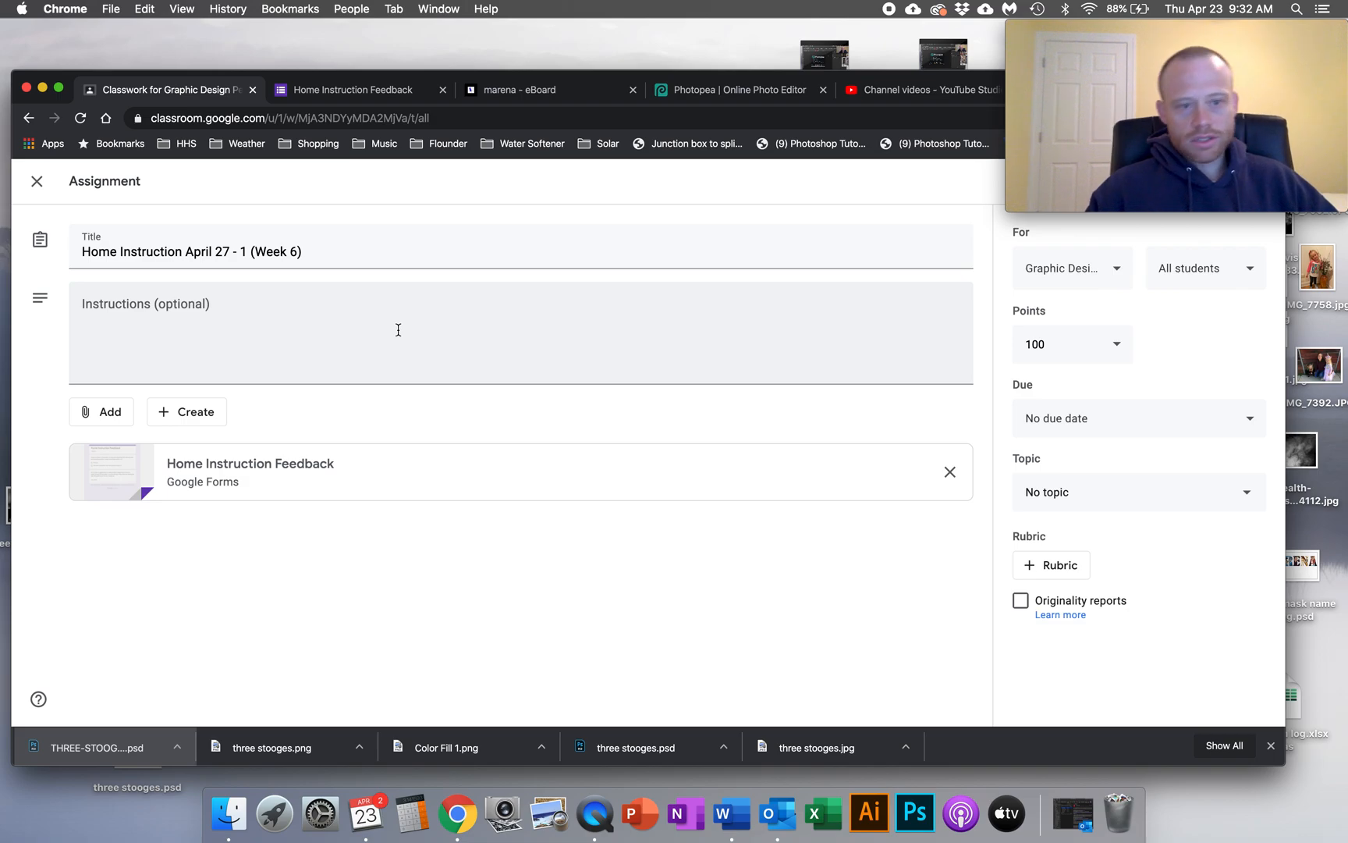
Switch to Photopea and inspect the colorized Three Stooges photo up close, checking the faces, hands and clothing.
{"action": "left_click", "coordinate": [673, 93]}
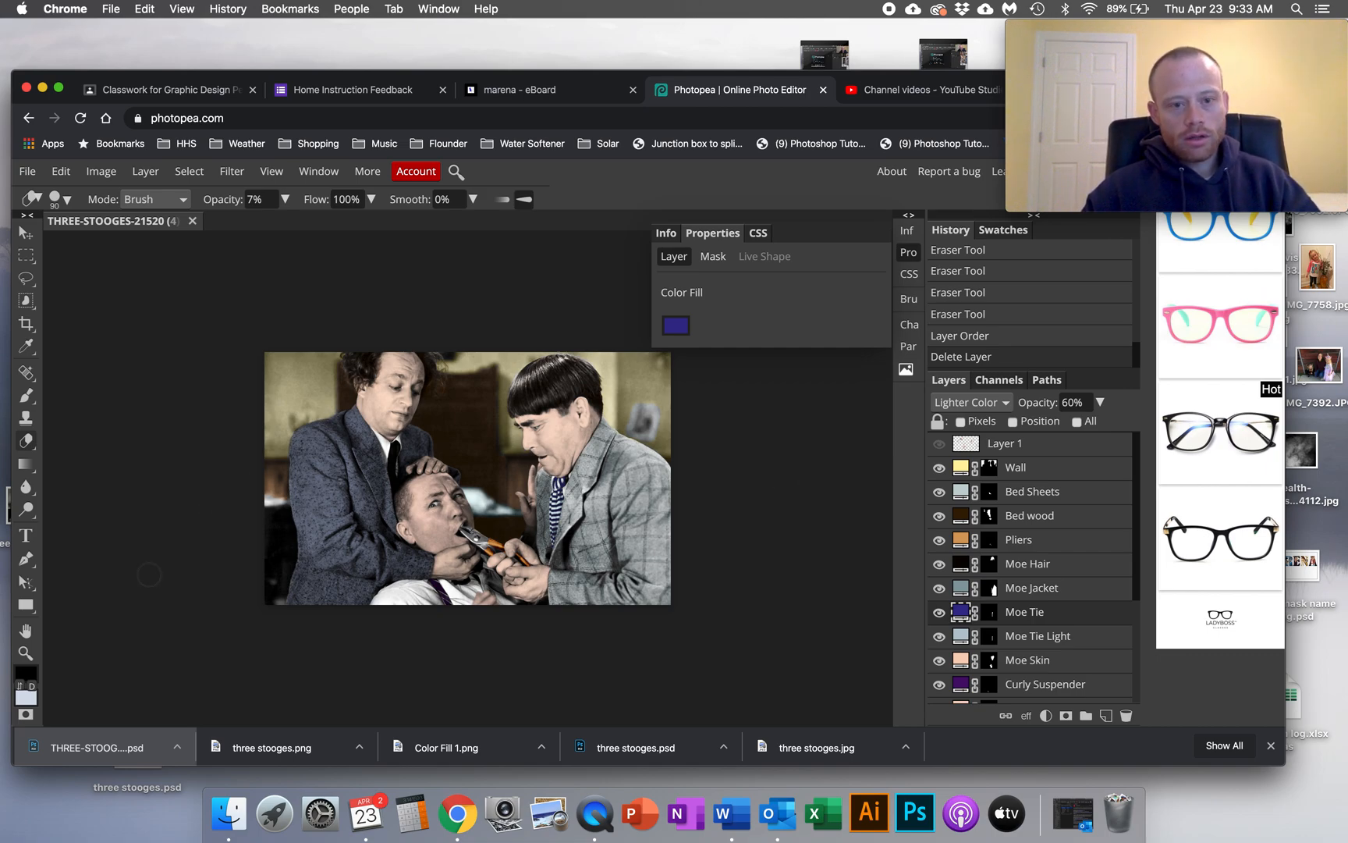
{"action": "scroll", "coordinate": [405, 477], "scroll_direction": "up", "scroll_amount": 5}
{"action": "scroll", "coordinate": [391, 475], "scroll_direction": "down", "scroll_amount": 3}
{"action": "scroll", "coordinate": [384, 476], "scroll_direction": "up", "scroll_amount": 3}
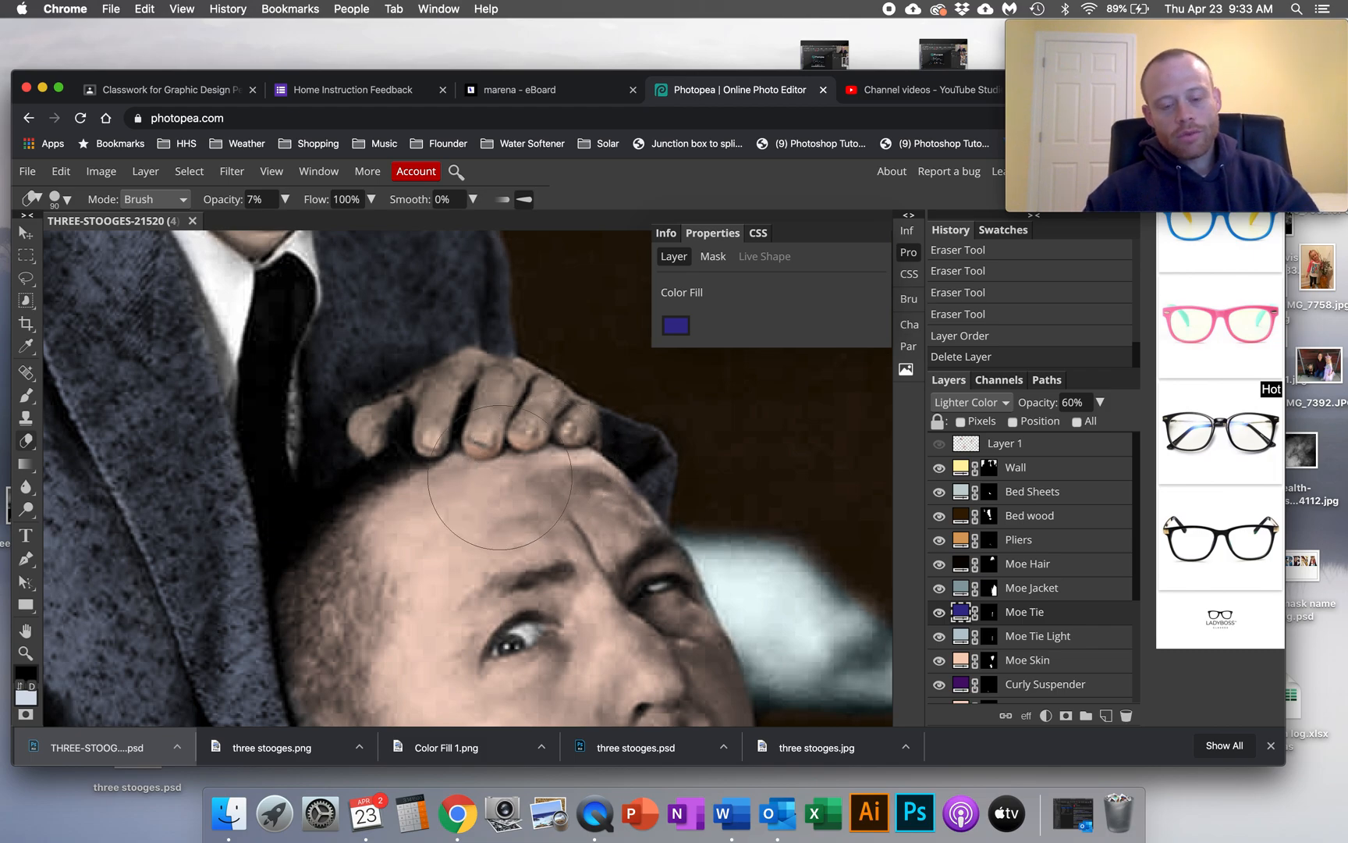
{"action": "key", "text": "space"}
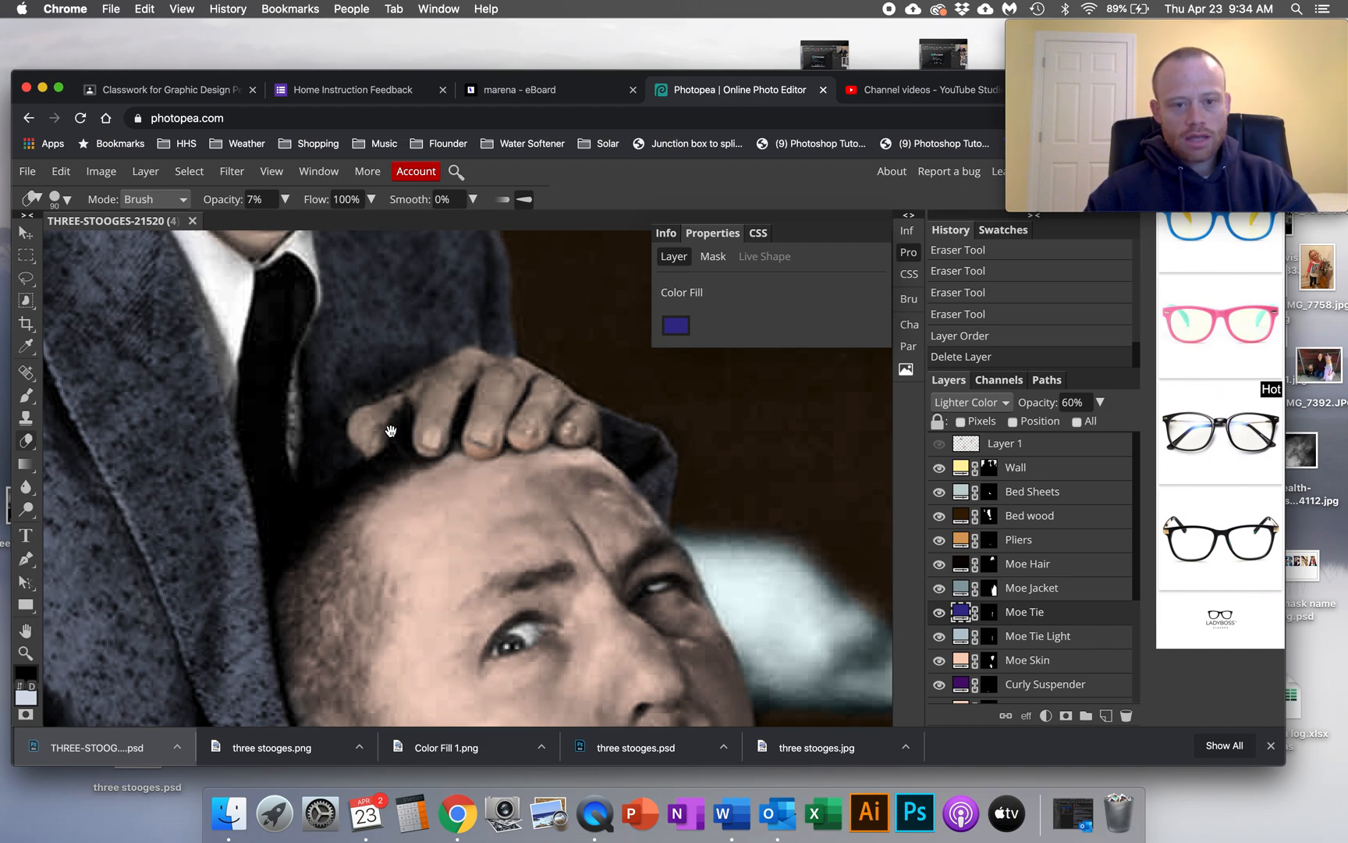
{"action": "left_click_drag", "start_coordinate": [373, 421], "coordinate": [525, 598]}
{"action": "left_click_drag", "start_coordinate": [558, 584], "coordinate": [559, 588]}
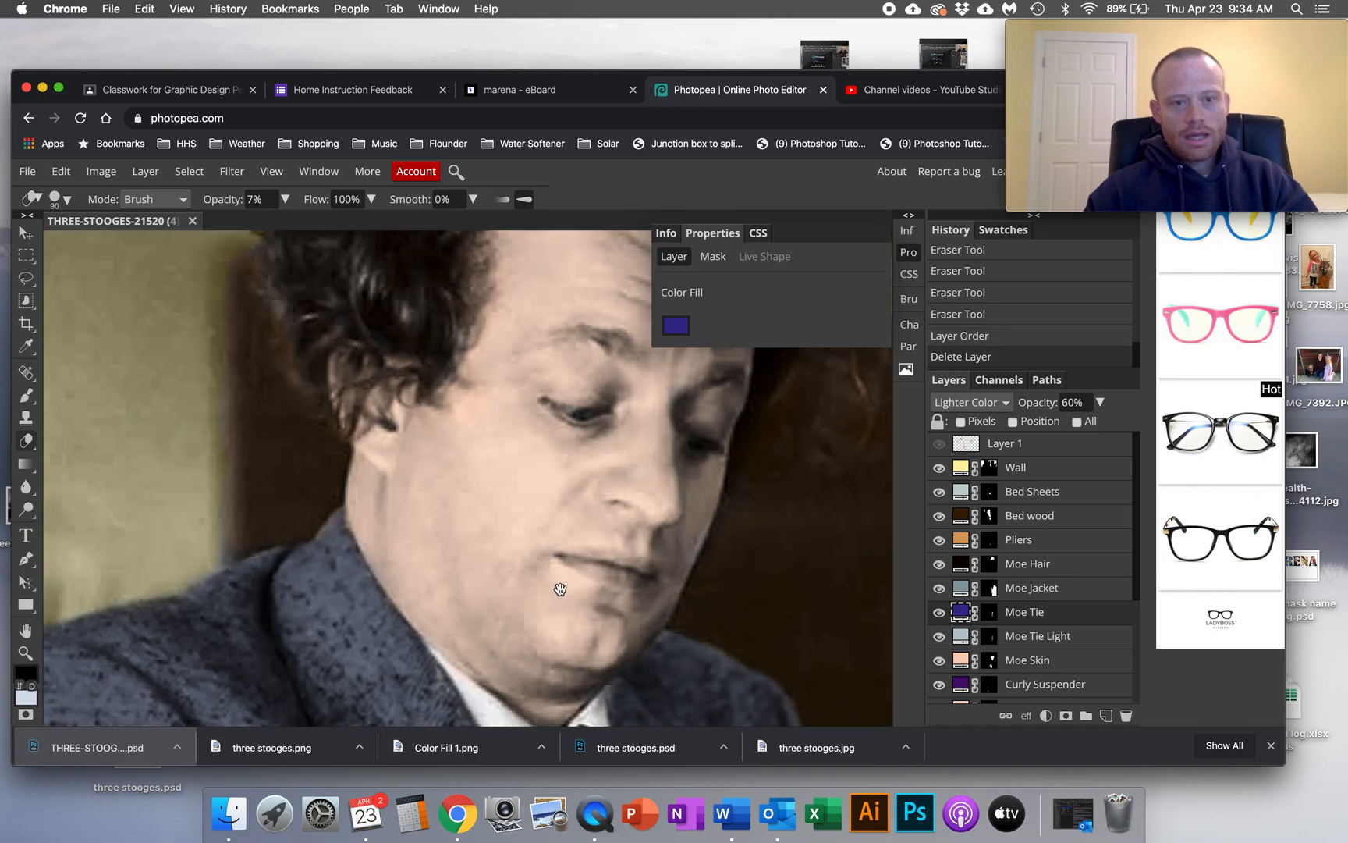
{"action": "left_click_drag", "start_coordinate": [474, 399], "coordinate": [222, 294]}
{"action": "left_click_drag", "start_coordinate": [534, 514], "coordinate": [285, 330]}
{"action": "left_click_drag", "start_coordinate": [501, 552], "coordinate": [518, 377]}
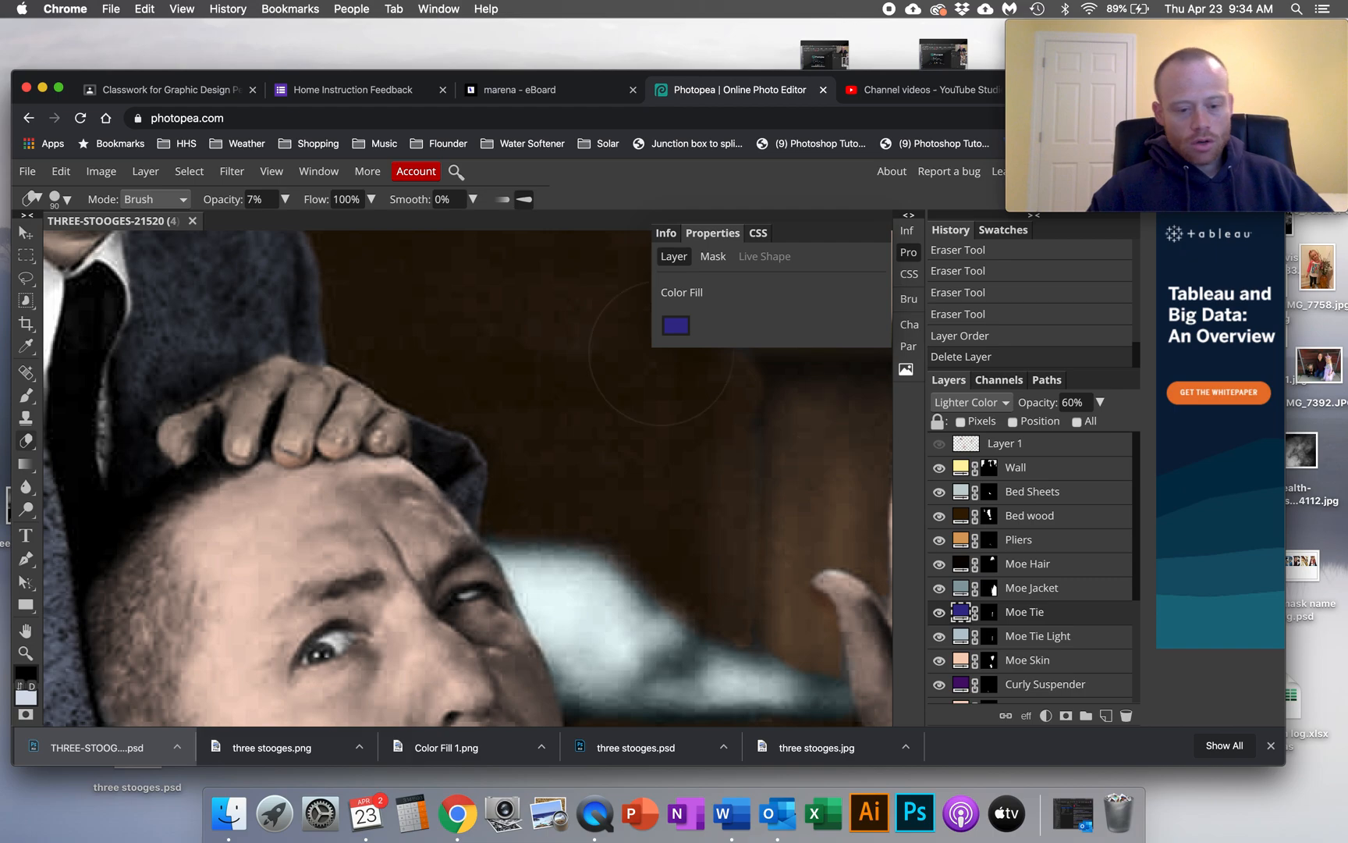
{"action": "scroll", "coordinate": [662, 358], "scroll_direction": "down", "scroll_amount": 5}
{"action": "scroll", "coordinate": [662, 353], "scroll_direction": "up", "scroll_amount": 5}
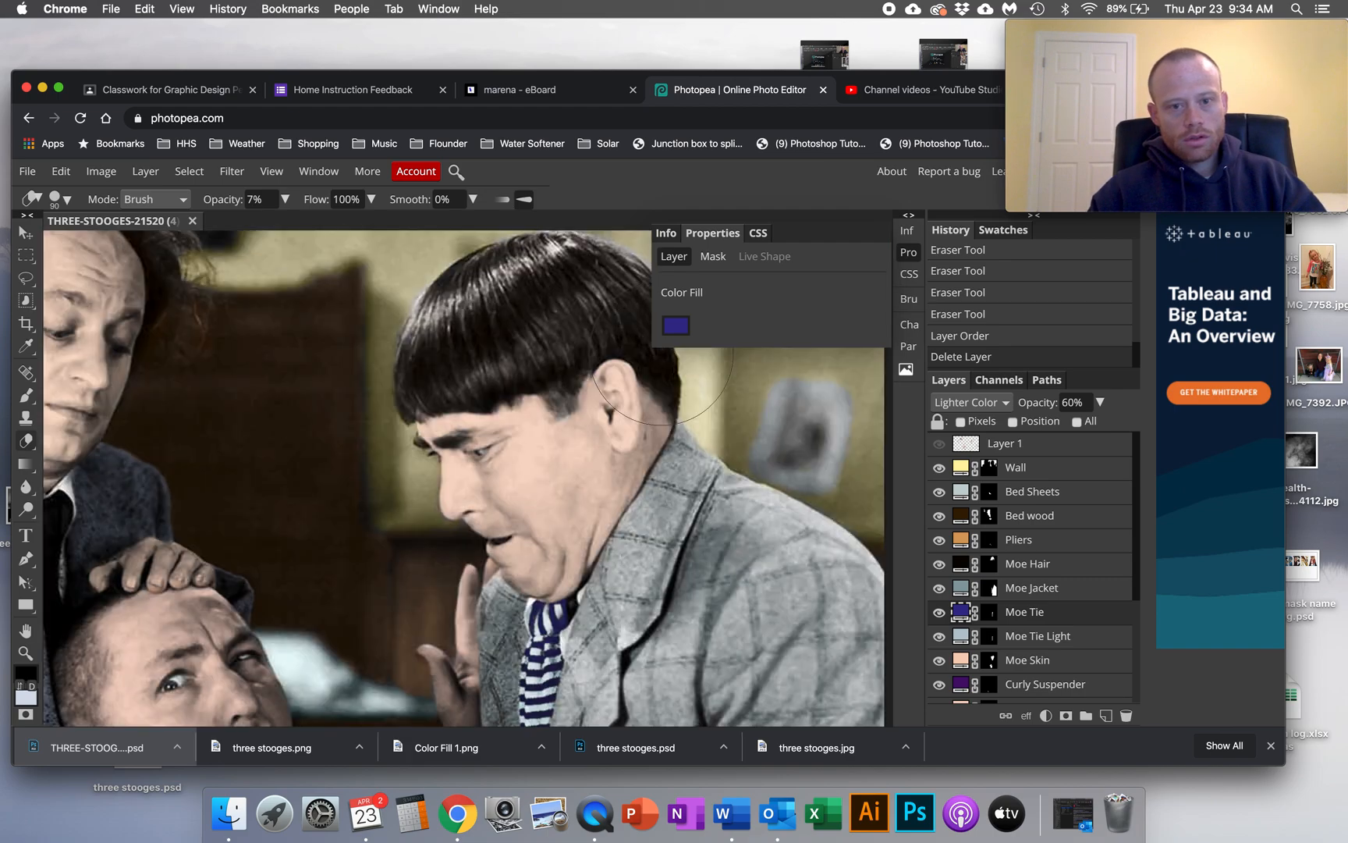
{"action": "scroll", "coordinate": [478, 380], "scroll_direction": "down", "scroll_amount": 3}
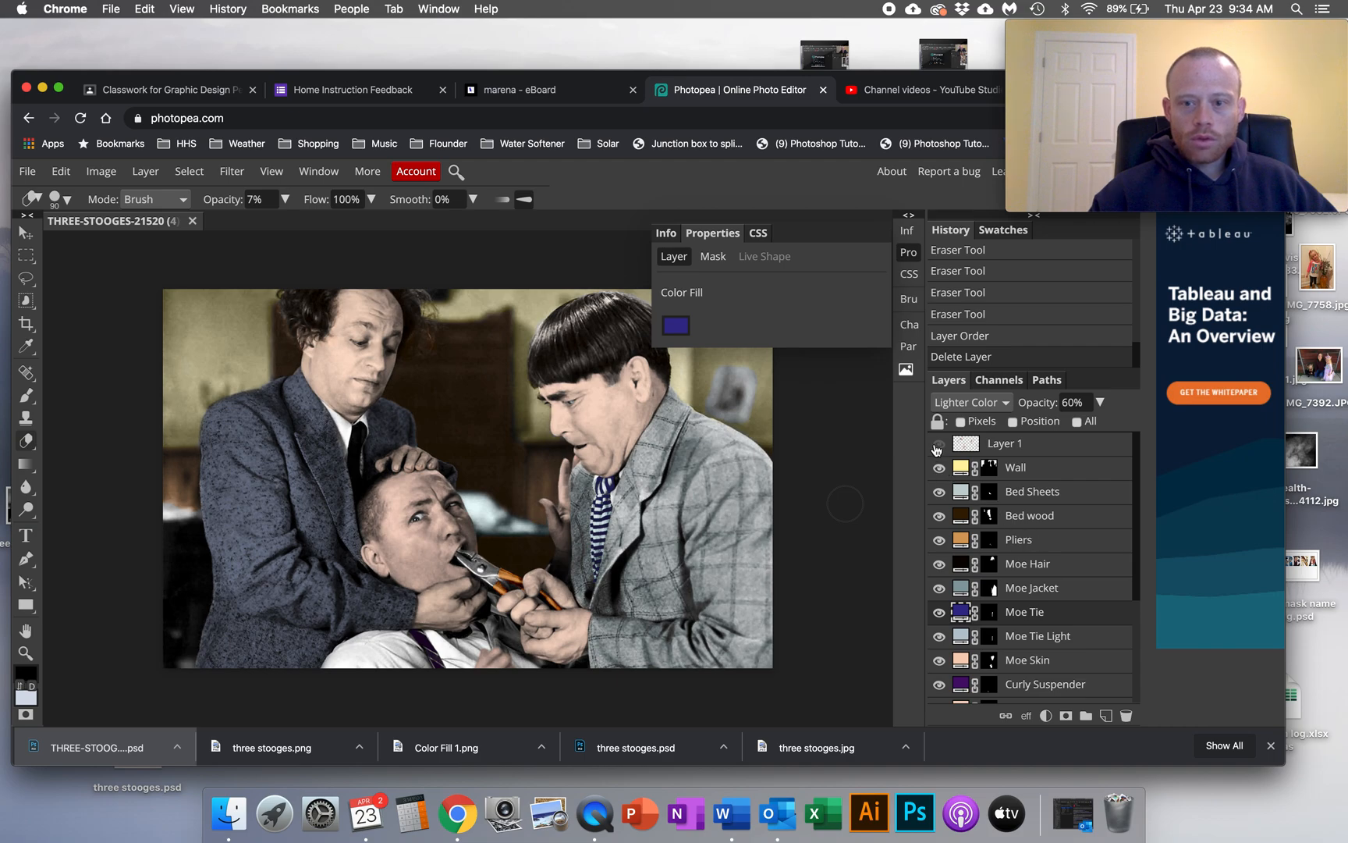
Compare the photo with and without the Layer 1 overlay by toggling its visibility repeatedly, leaving the layer selected and hidden.
{"action": "left_click", "coordinate": [937, 445]}
{"action": "left_click", "coordinate": [937, 448]}
{"action": "left_click", "coordinate": [936, 447]}
{"action": "left_click", "coordinate": [936, 449]}
{"action": "left_click", "coordinate": [936, 449]}
{"action": "left_click", "coordinate": [936, 449]}
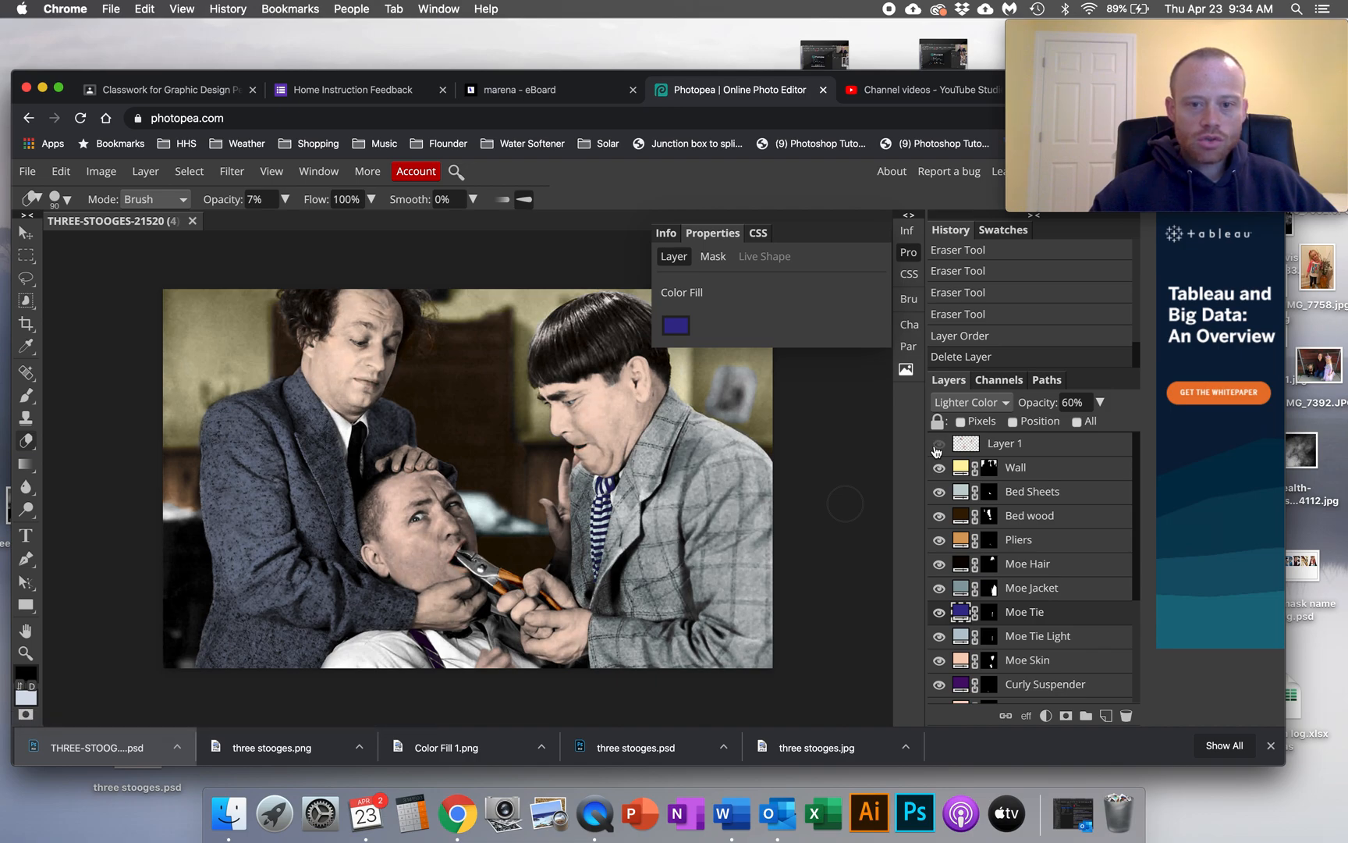
{"action": "left_click", "coordinate": [936, 450]}
{"action": "left_click", "coordinate": [936, 450]}
{"action": "left_click", "coordinate": [936, 451]}
{"action": "left_click", "coordinate": [936, 450]}
{"action": "left_click", "coordinate": [936, 450]}
{"action": "left_click", "coordinate": [937, 450]}
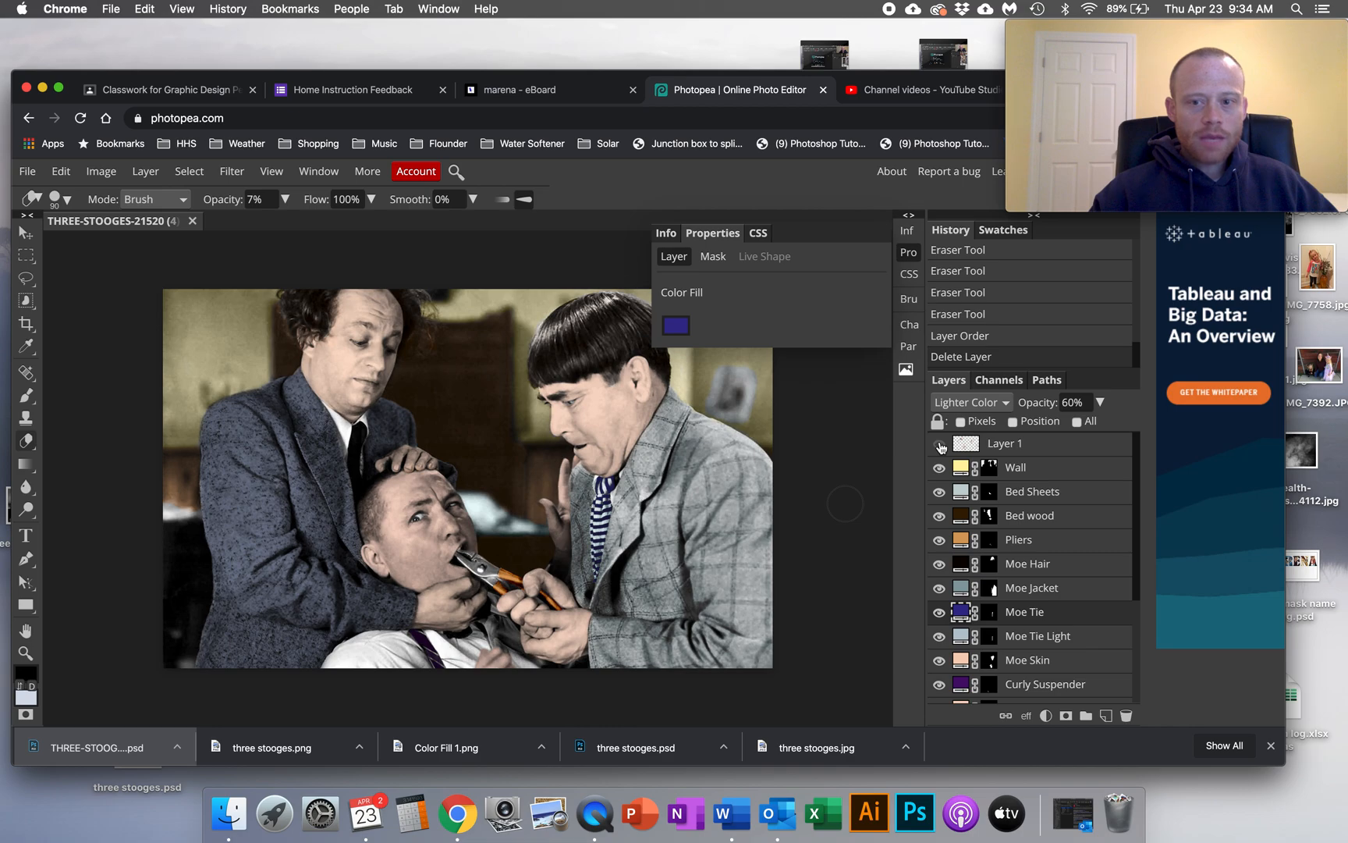
{"action": "left_click", "coordinate": [940, 445]}
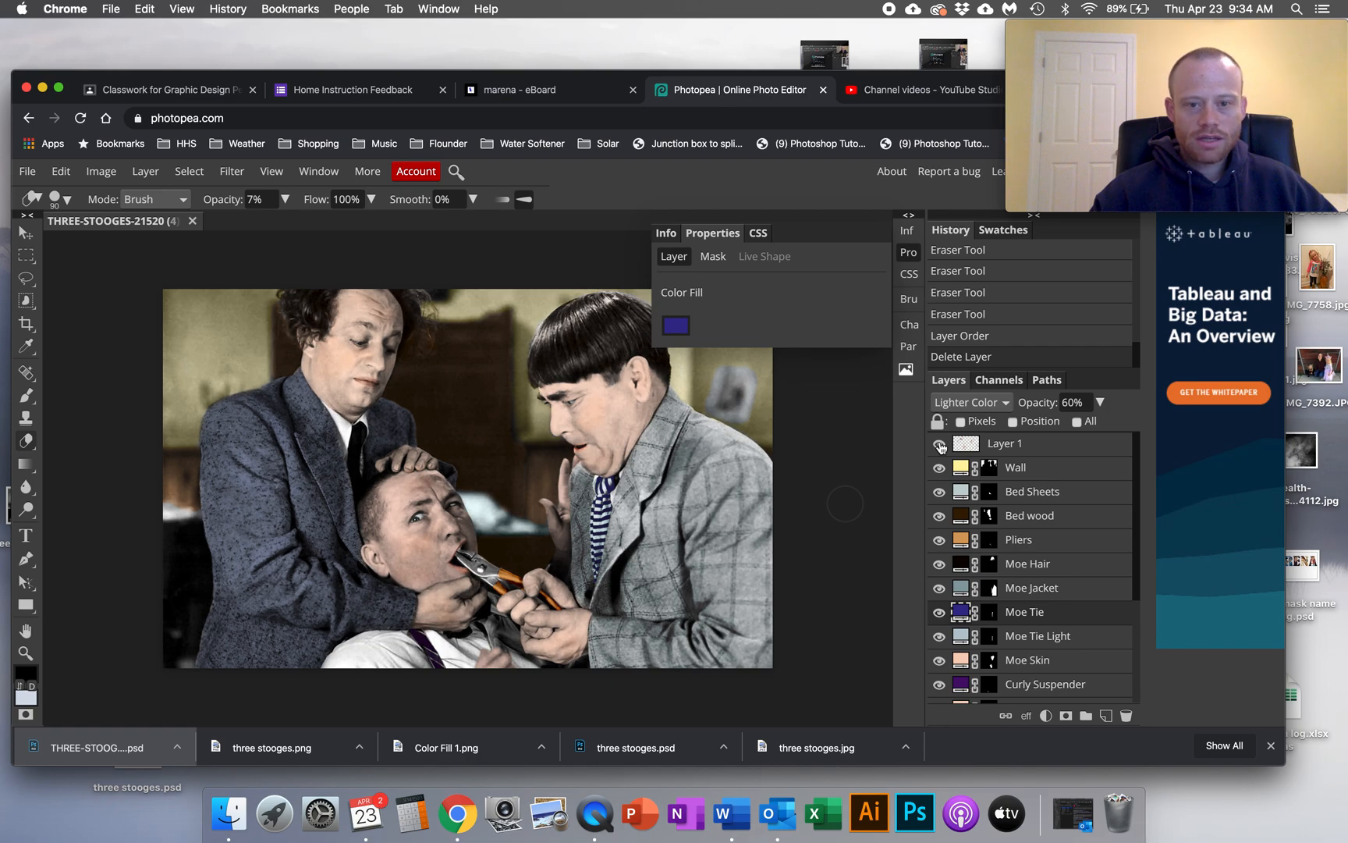
{"action": "left_click", "coordinate": [940, 445]}
{"action": "left_click", "coordinate": [940, 446]}
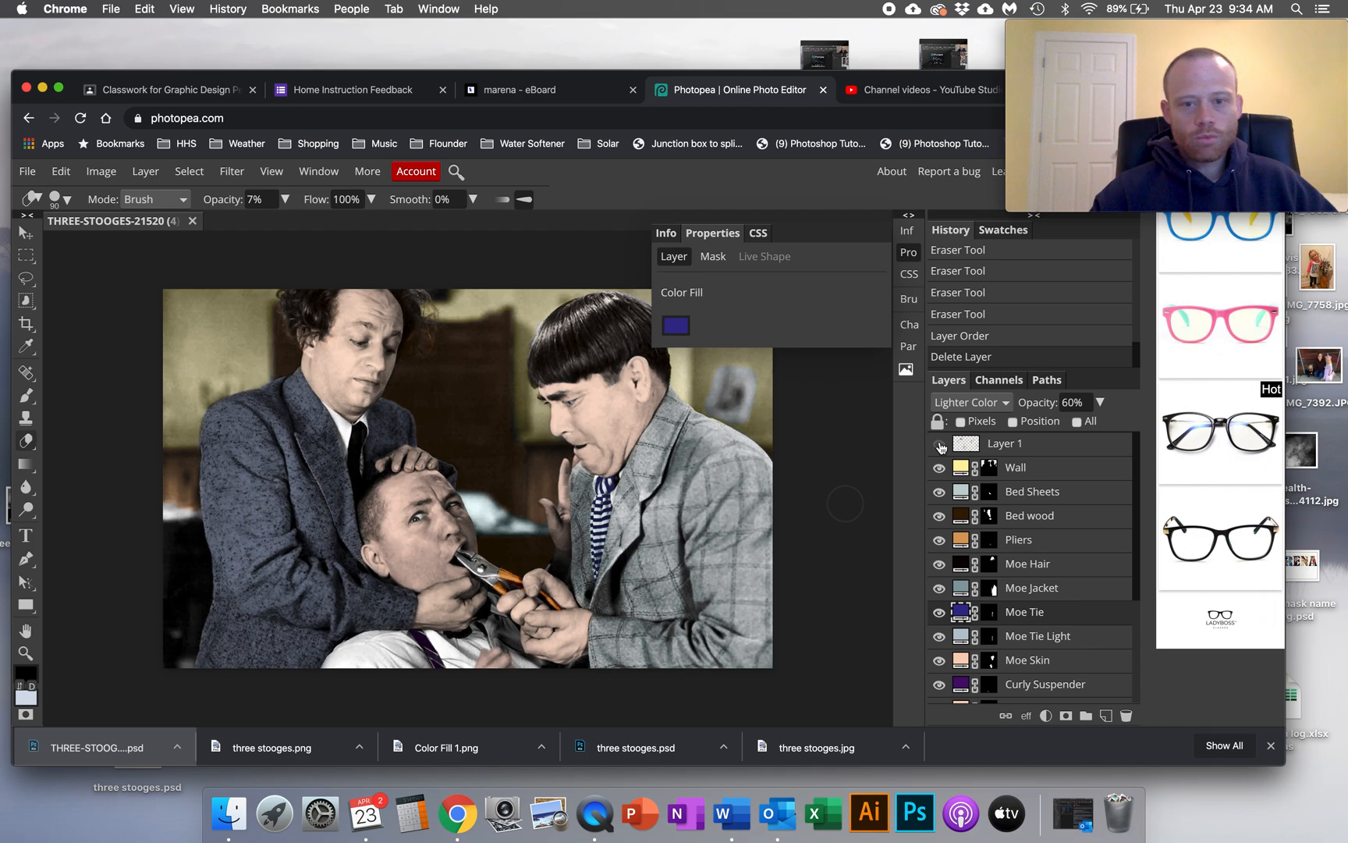
{"action": "left_click", "coordinate": [940, 446]}
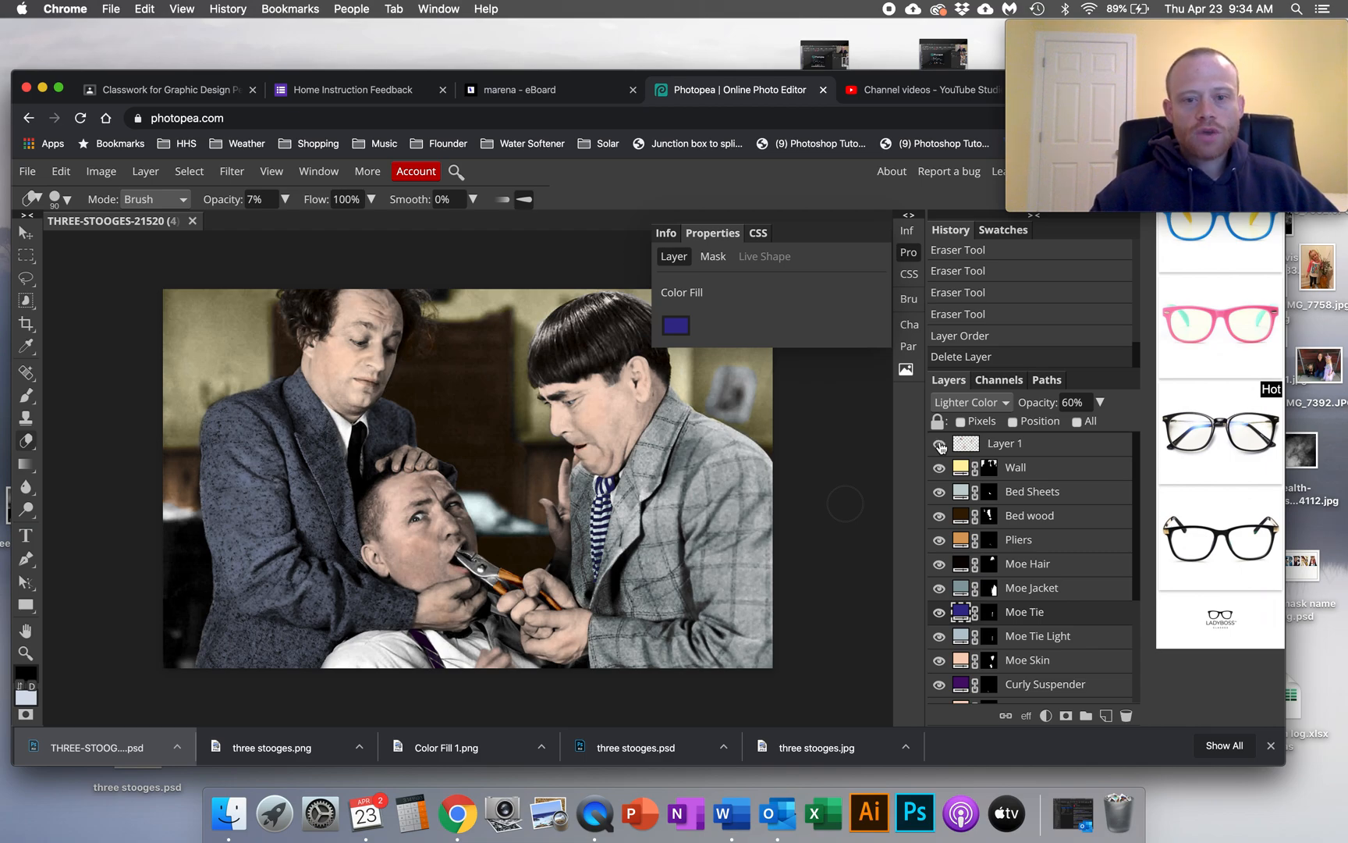
{"action": "left_click", "coordinate": [940, 445]}
{"action": "left_click", "coordinate": [940, 446]}
{"action": "left_click", "coordinate": [940, 445]}
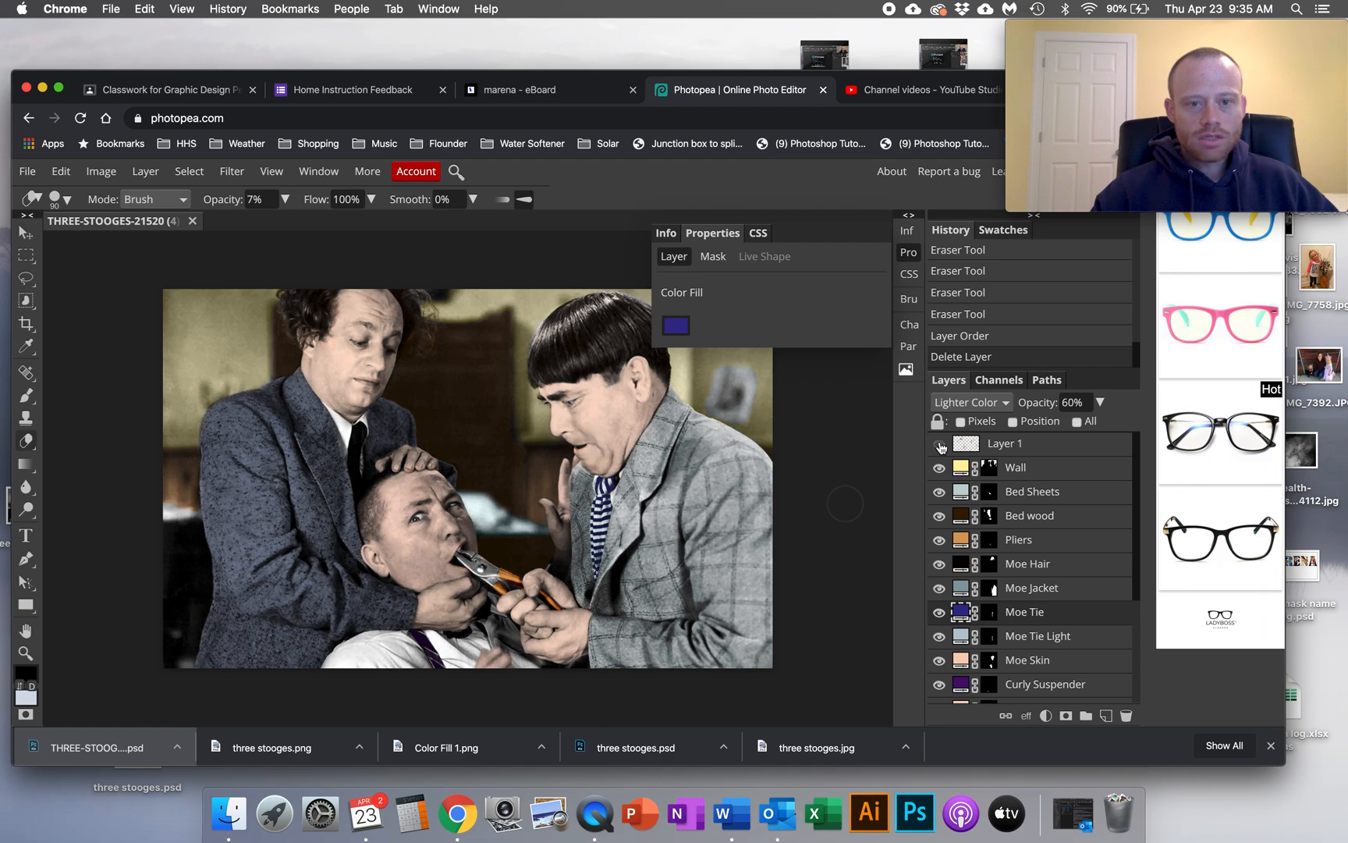
{"action": "left_click", "coordinate": [940, 445]}
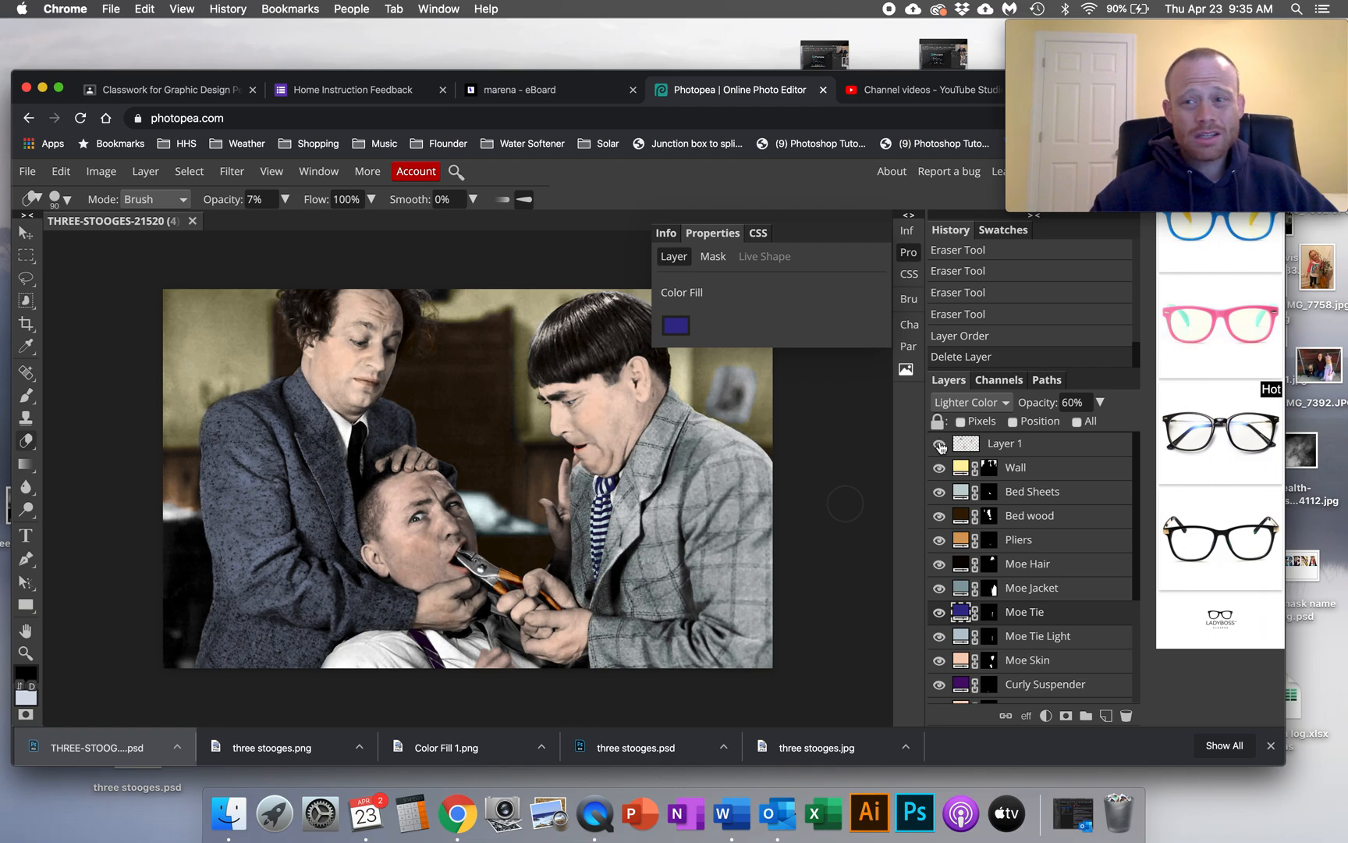
{"action": "left_click", "coordinate": [1012, 445]}
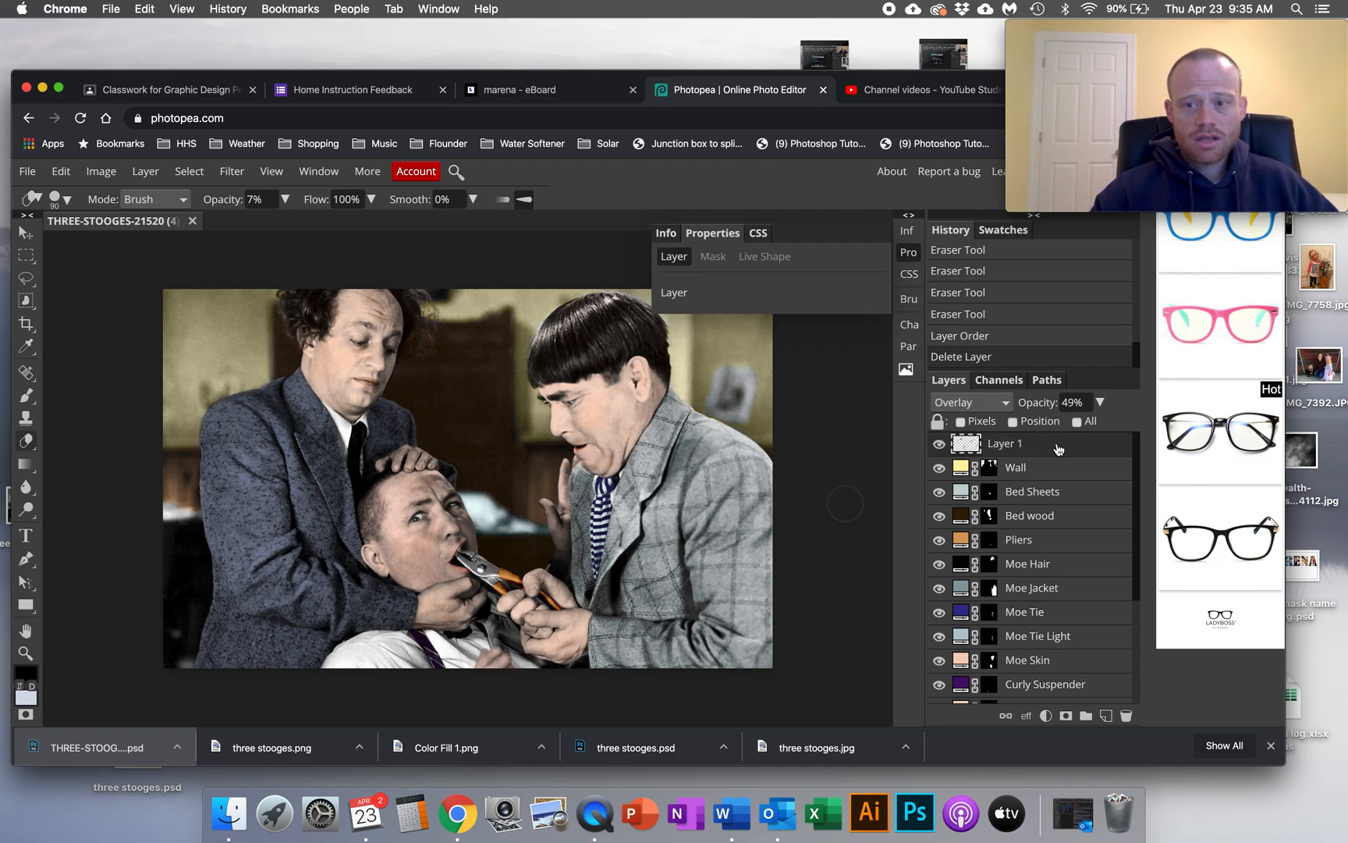
{"action": "left_click", "coordinate": [937, 444]}
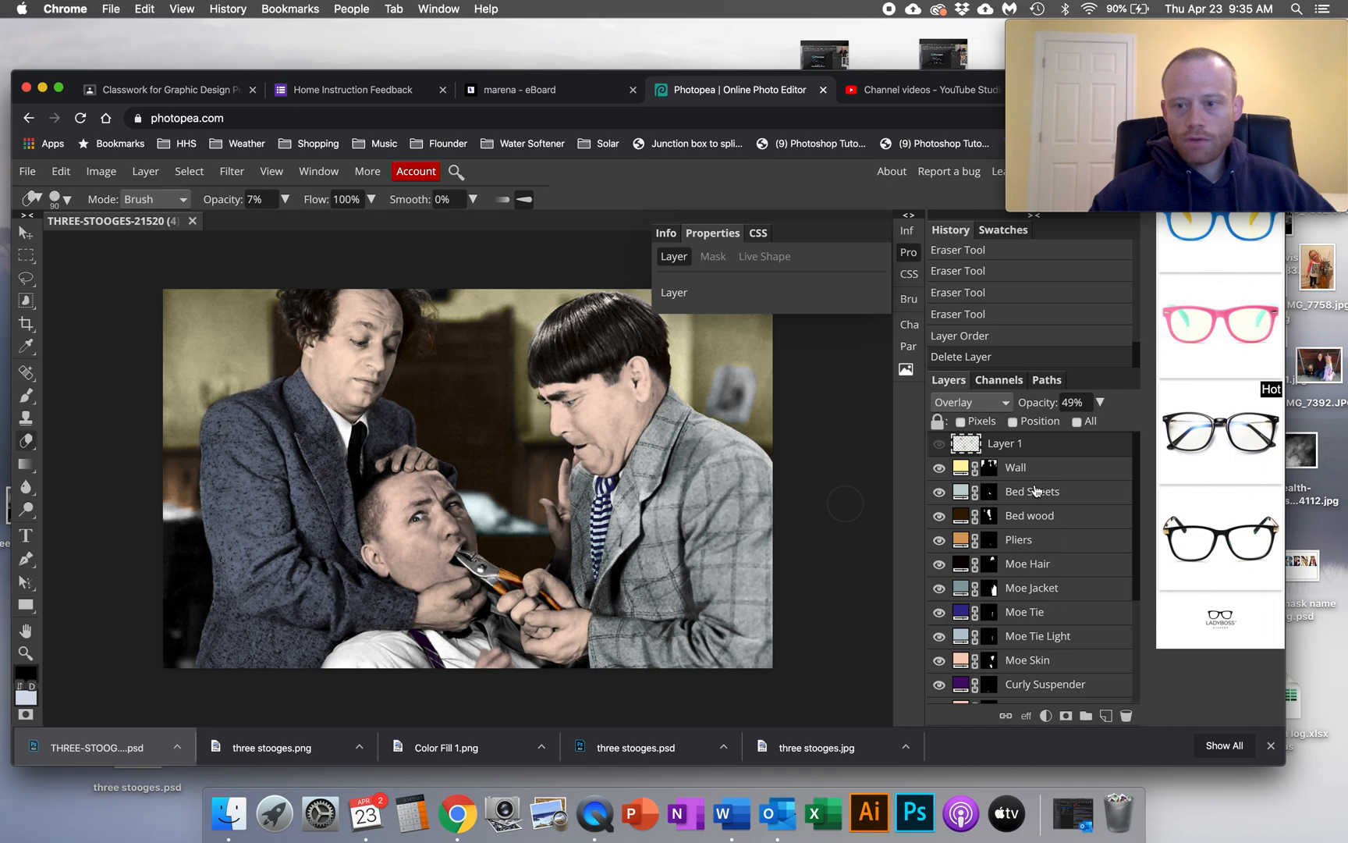
Review the full stack of named color fill layers from Wall down to Background.
{"action": "scroll", "coordinate": [1036, 485], "scroll_direction": "down", "scroll_amount": 4}
{"action": "scroll", "coordinate": [1036, 485], "scroll_direction": "down", "scroll_amount": 1}
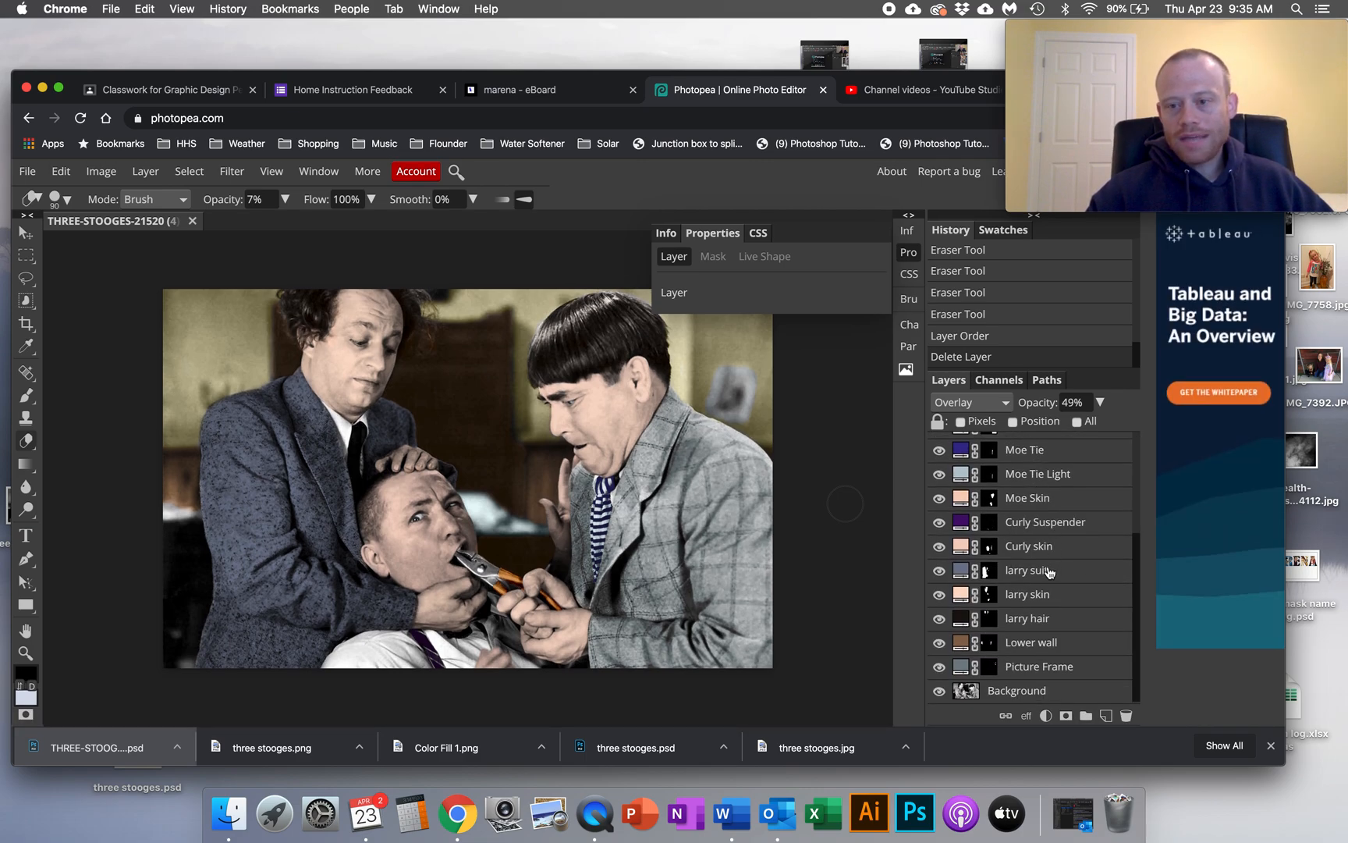
{"action": "scroll", "coordinate": [1051, 550], "scroll_direction": "up", "scroll_amount": 4}
{"action": "scroll", "coordinate": [1049, 572], "scroll_direction": "up", "scroll_amount": 2}
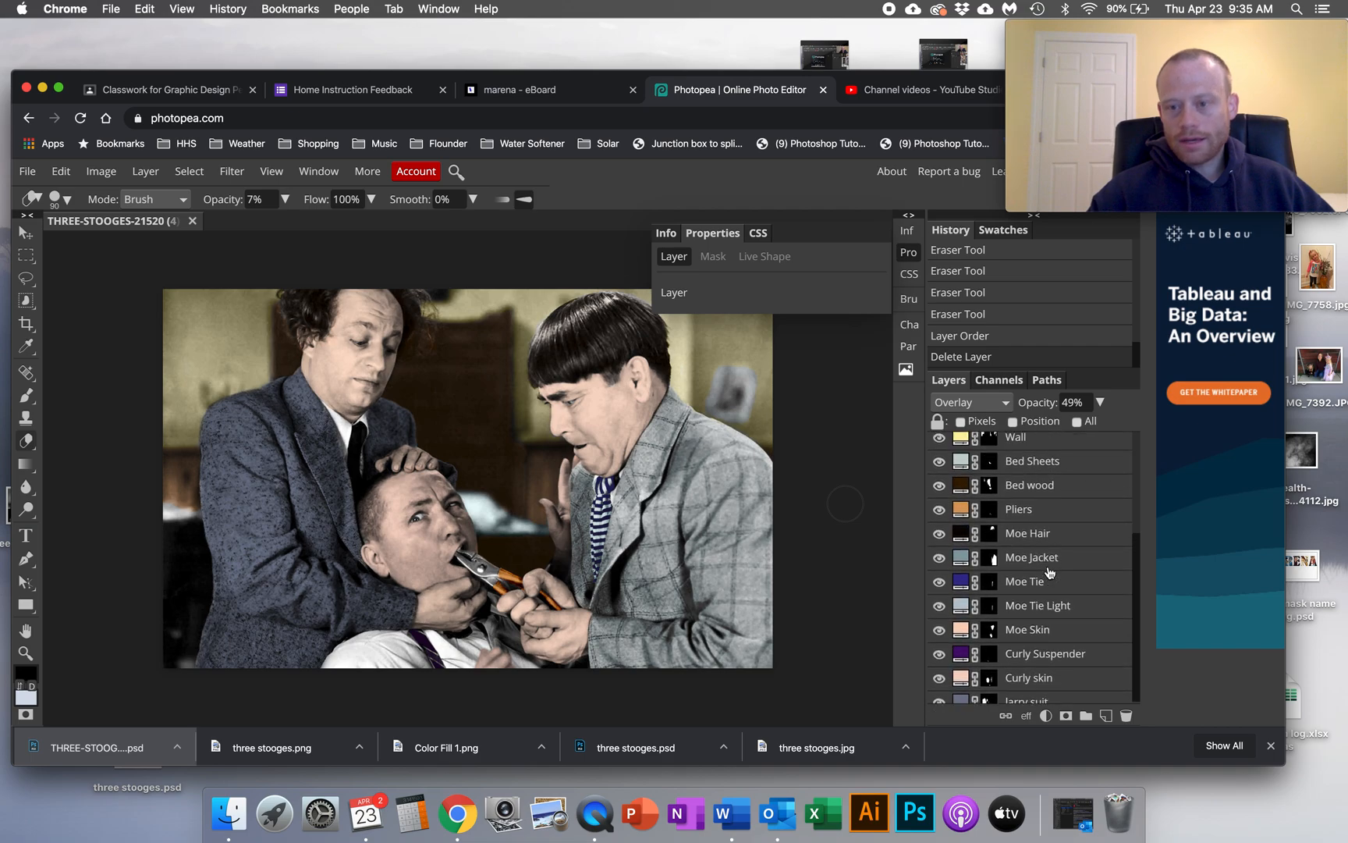
{"action": "scroll", "coordinate": [1049, 571], "scroll_direction": "down", "scroll_amount": 5}
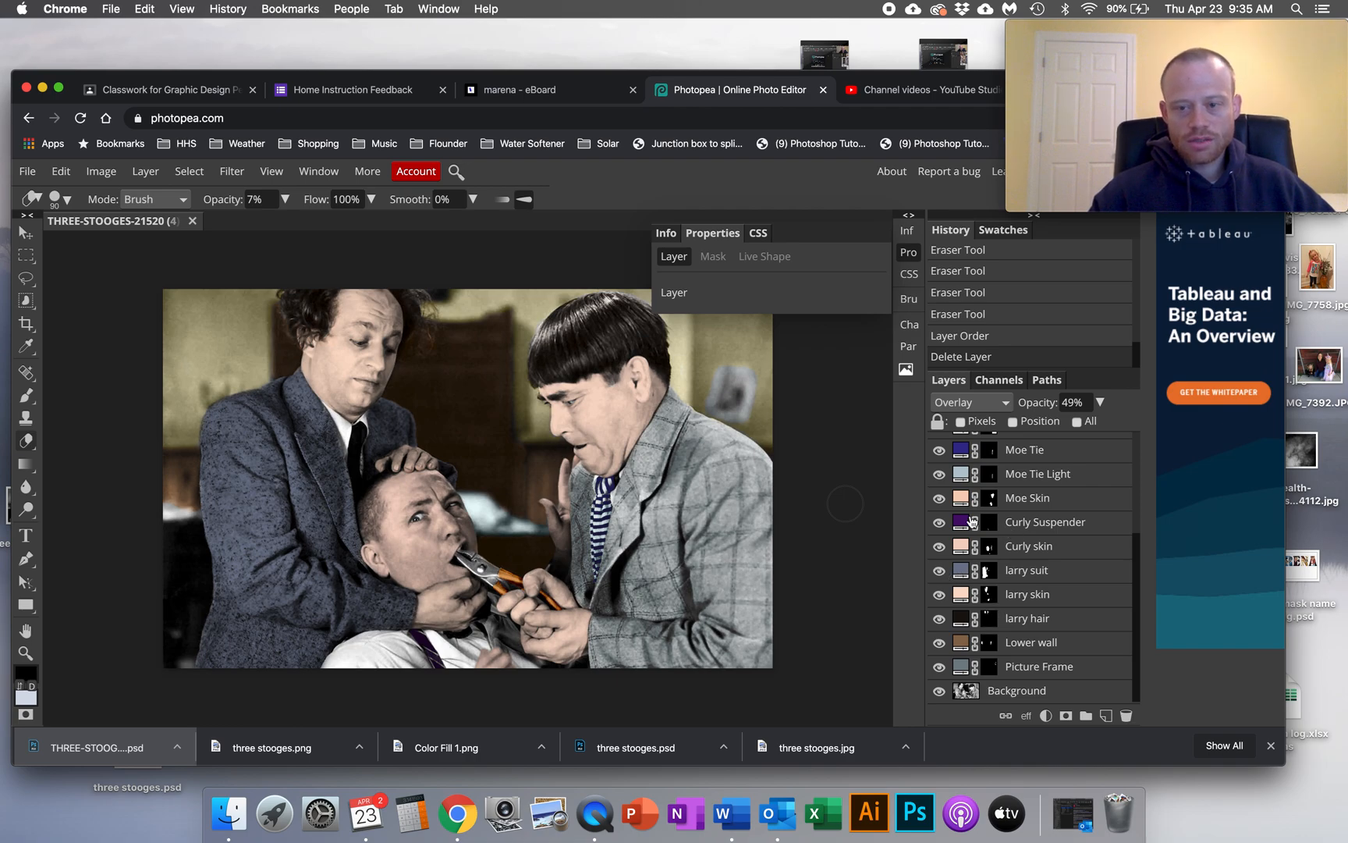
{"action": "scroll", "coordinate": [1063, 578], "scroll_direction": "up", "scroll_amount": 4}
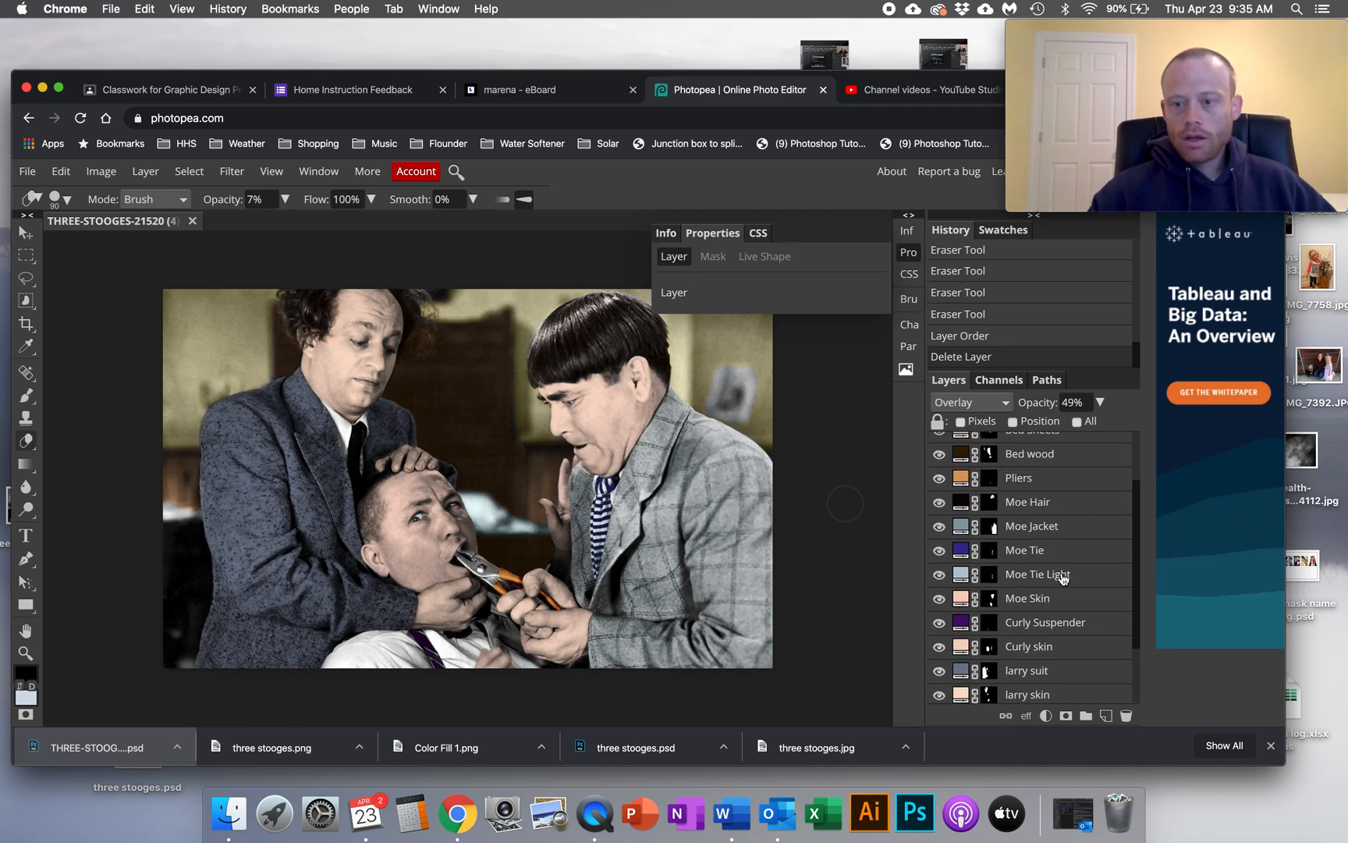
{"action": "scroll", "coordinate": [1048, 534], "scroll_direction": "up", "scroll_amount": 2}
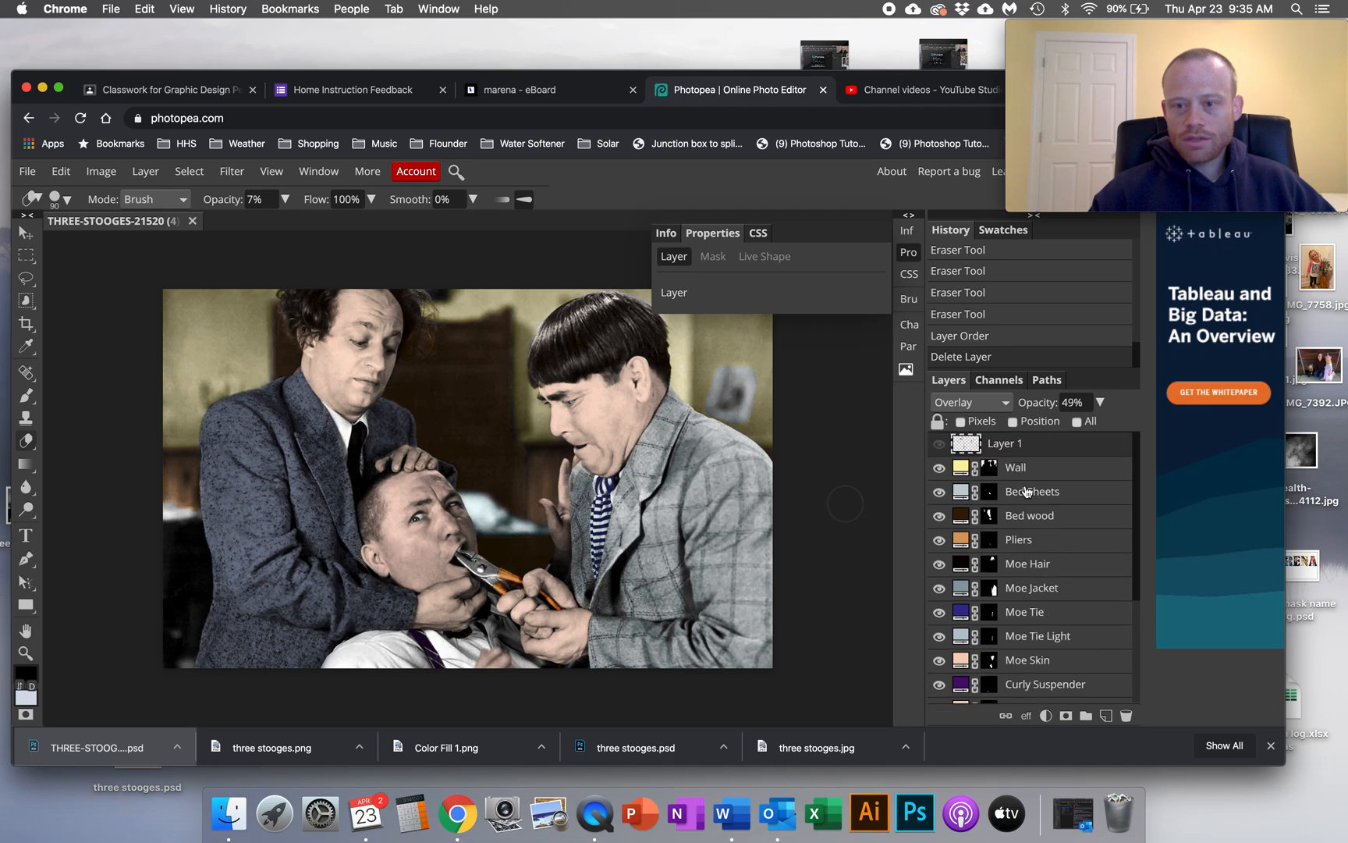
Create a new layer folder above Layer 1 and name it Base Color.
{"action": "left_click", "coordinate": [1086, 715]}
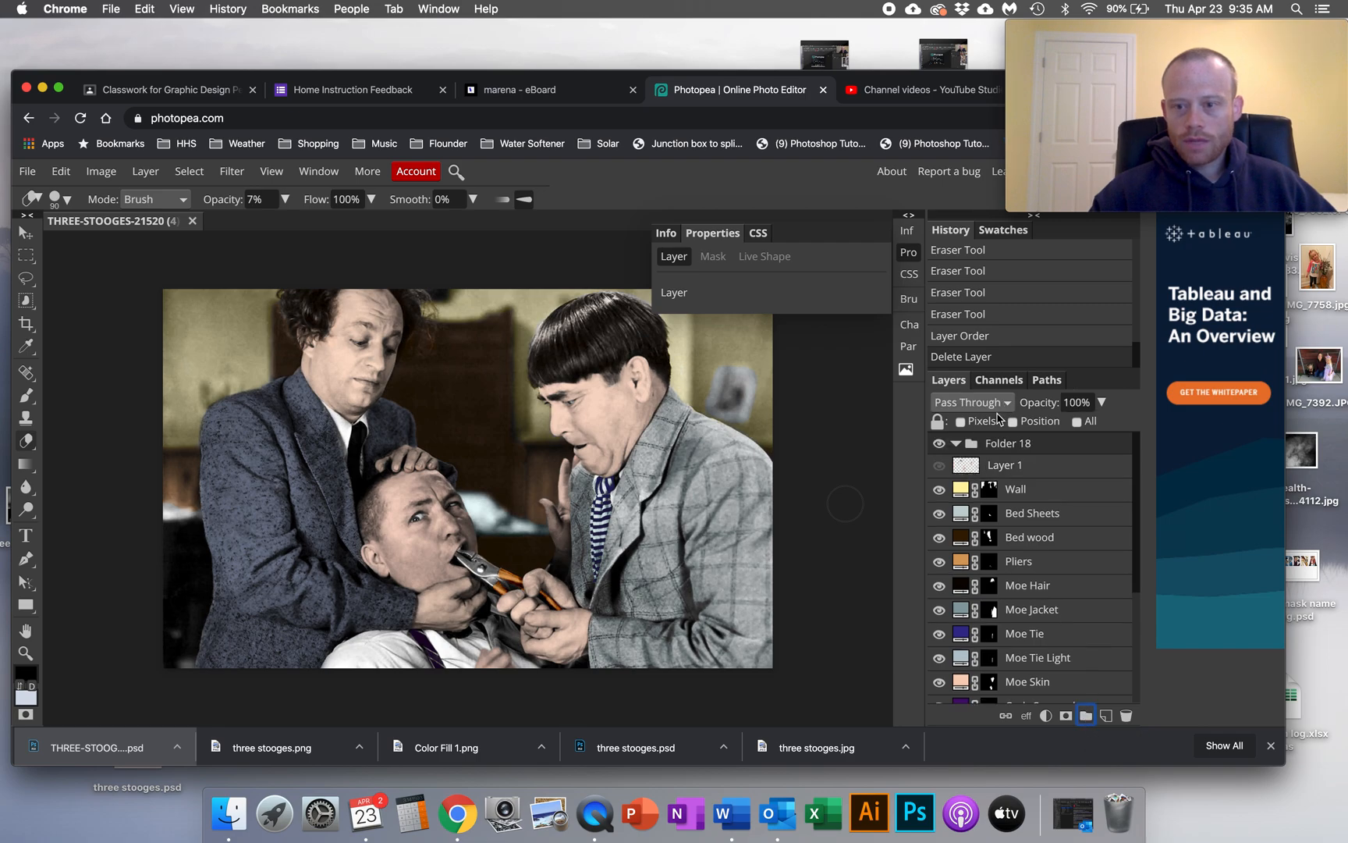
{"action": "double_click", "coordinate": [1012, 443]}
{"action": "type", "text": "Bas"}
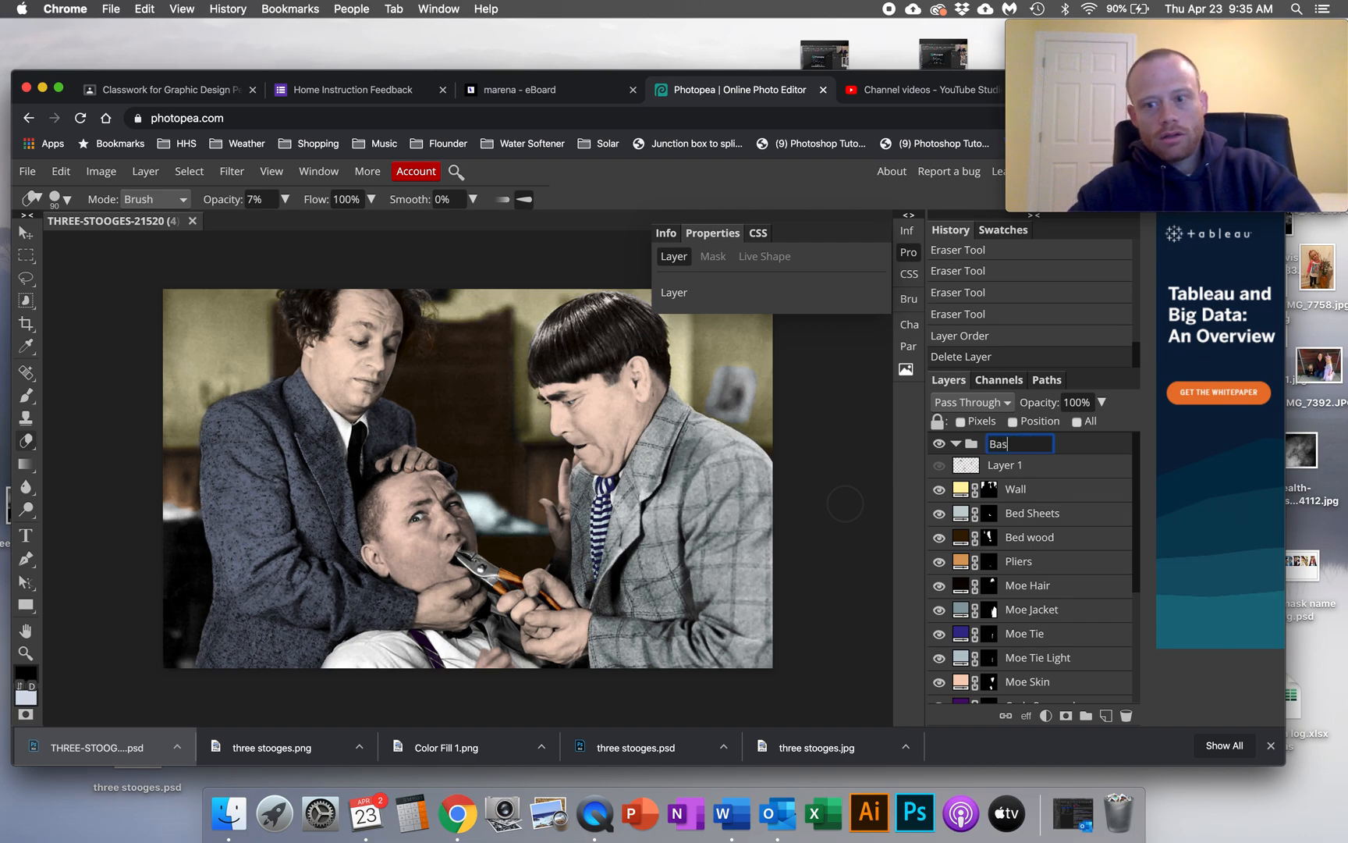
{"action": "type", "text": "e Color"}
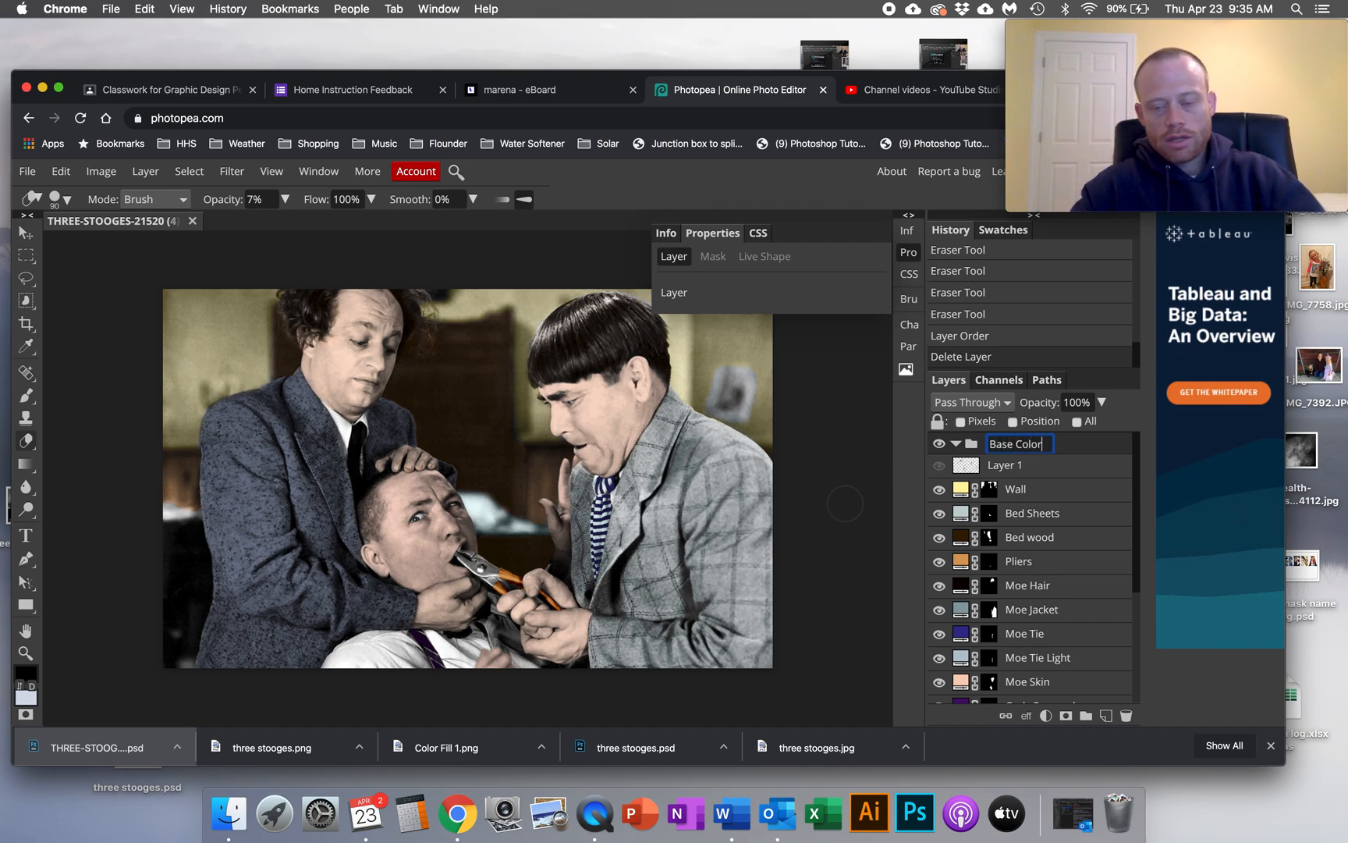
{"action": "key", "text": "Return"}
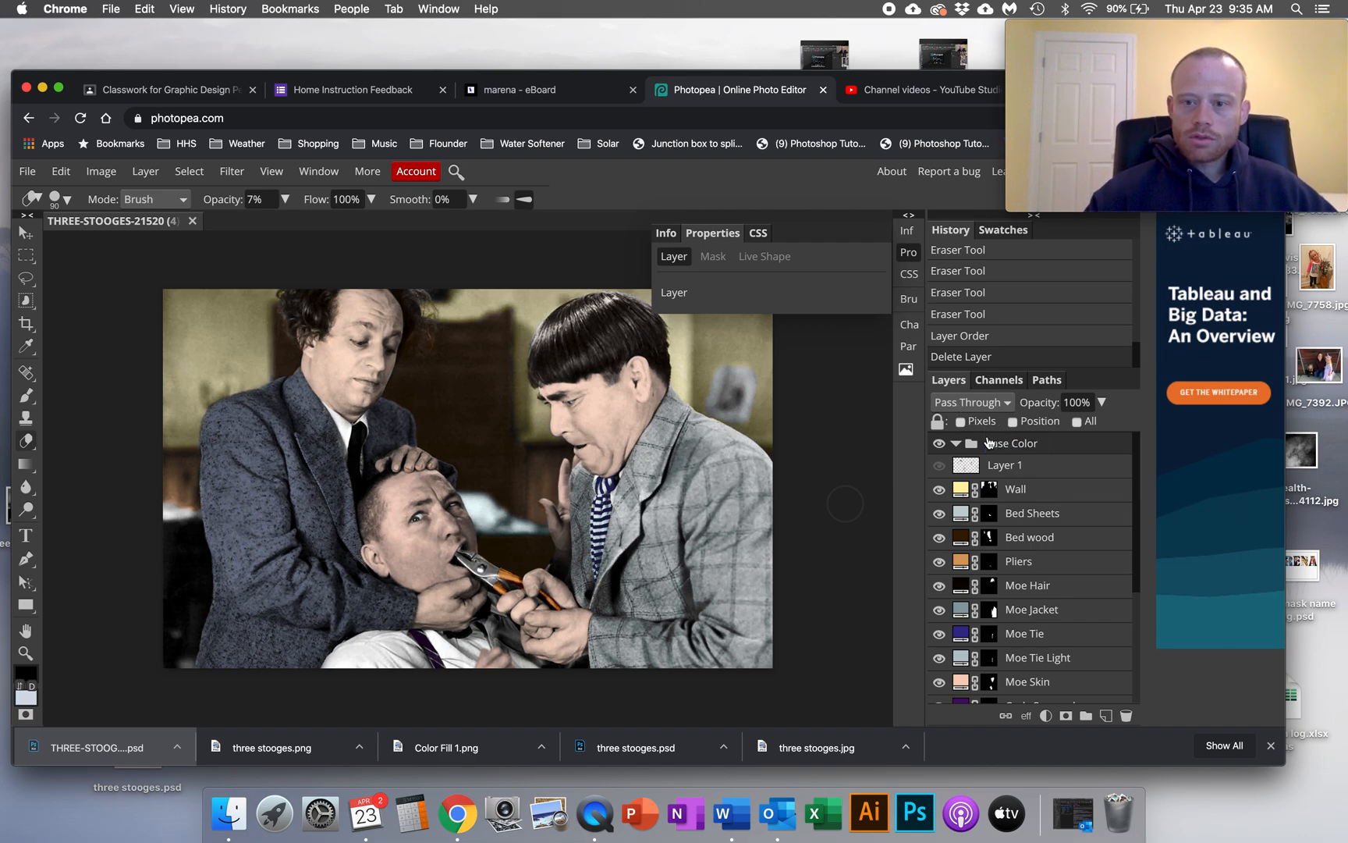
Check the blend mode and opacity of the Wall, Bed wood, Pliers, Moe Hair and Moe Jacket layers.
{"action": "left_click", "coordinate": [1014, 490]}
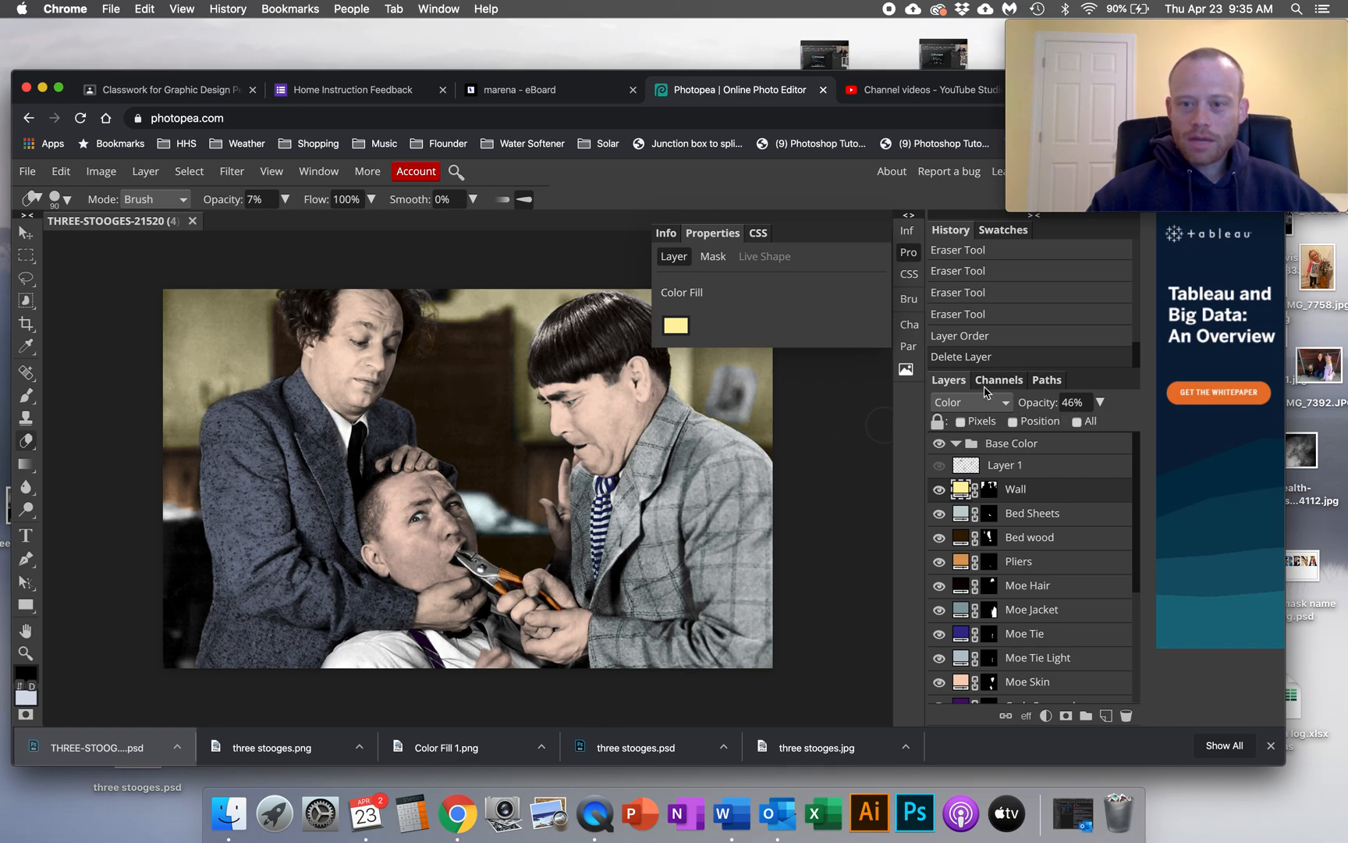
{"action": "left_click", "coordinate": [1027, 540]}
{"action": "left_click", "coordinate": [1027, 562]}
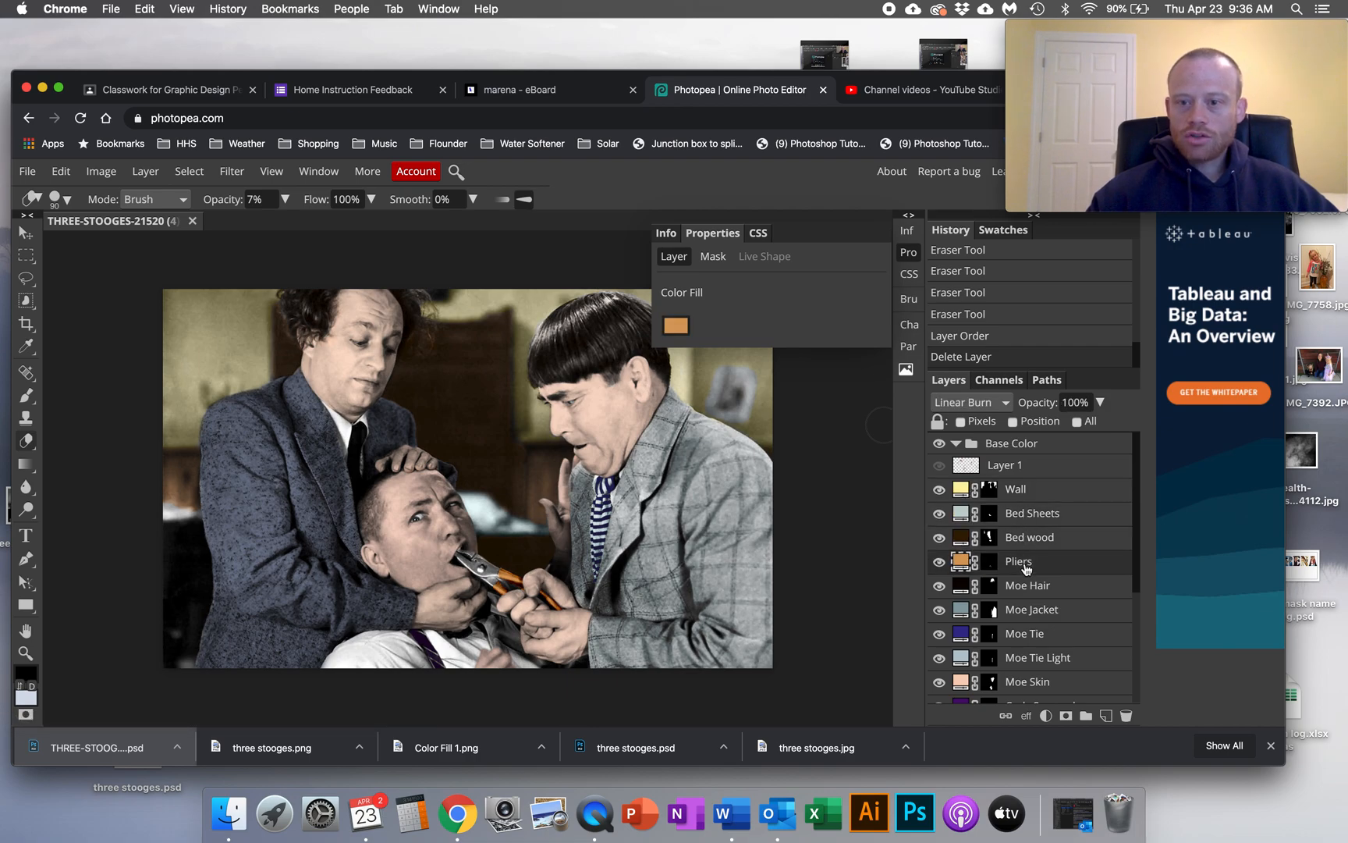
{"action": "left_click", "coordinate": [1021, 591]}
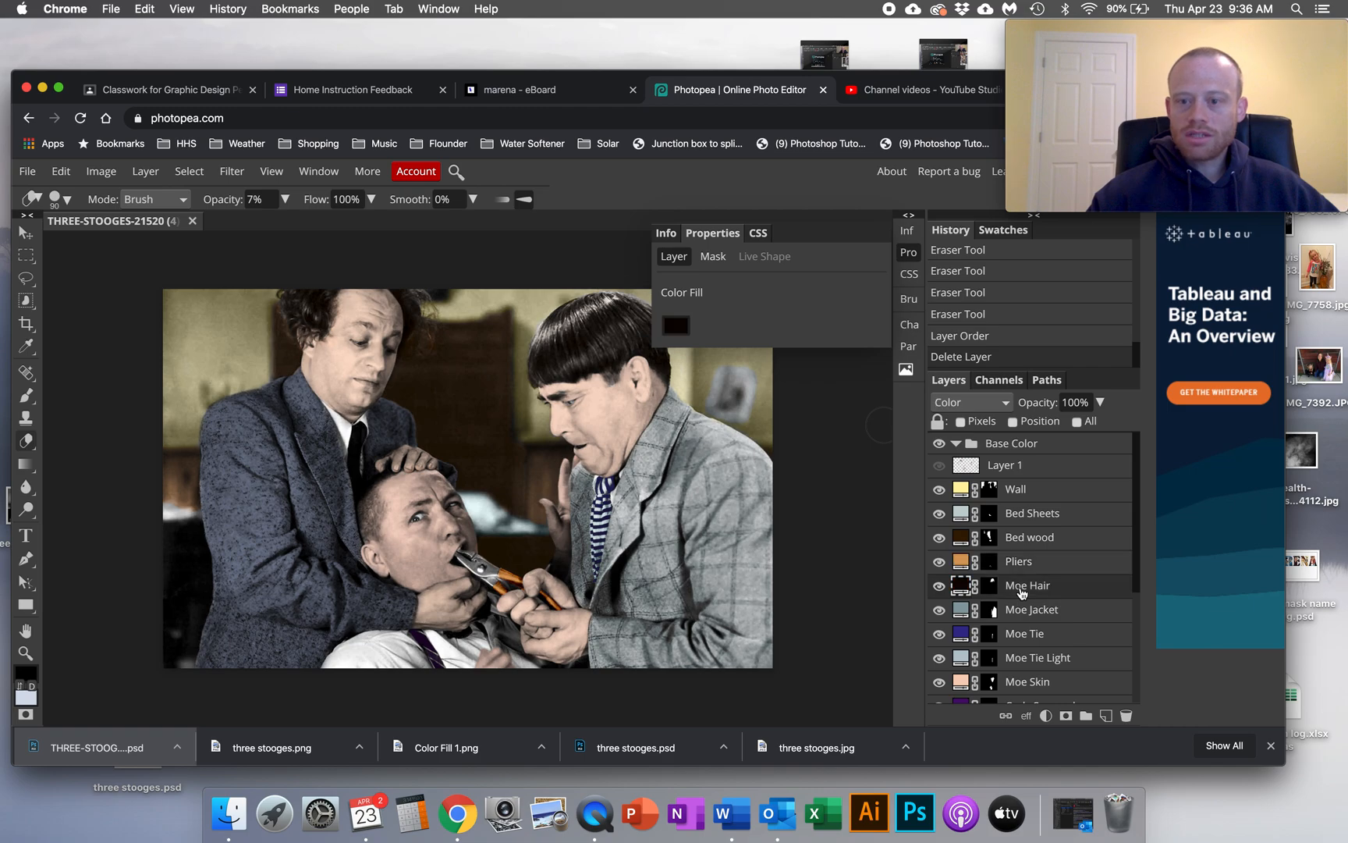
{"action": "left_click", "coordinate": [1021, 616]}
{"action": "scroll", "coordinate": [1022, 561], "scroll_direction": "down", "scroll_amount": 5}
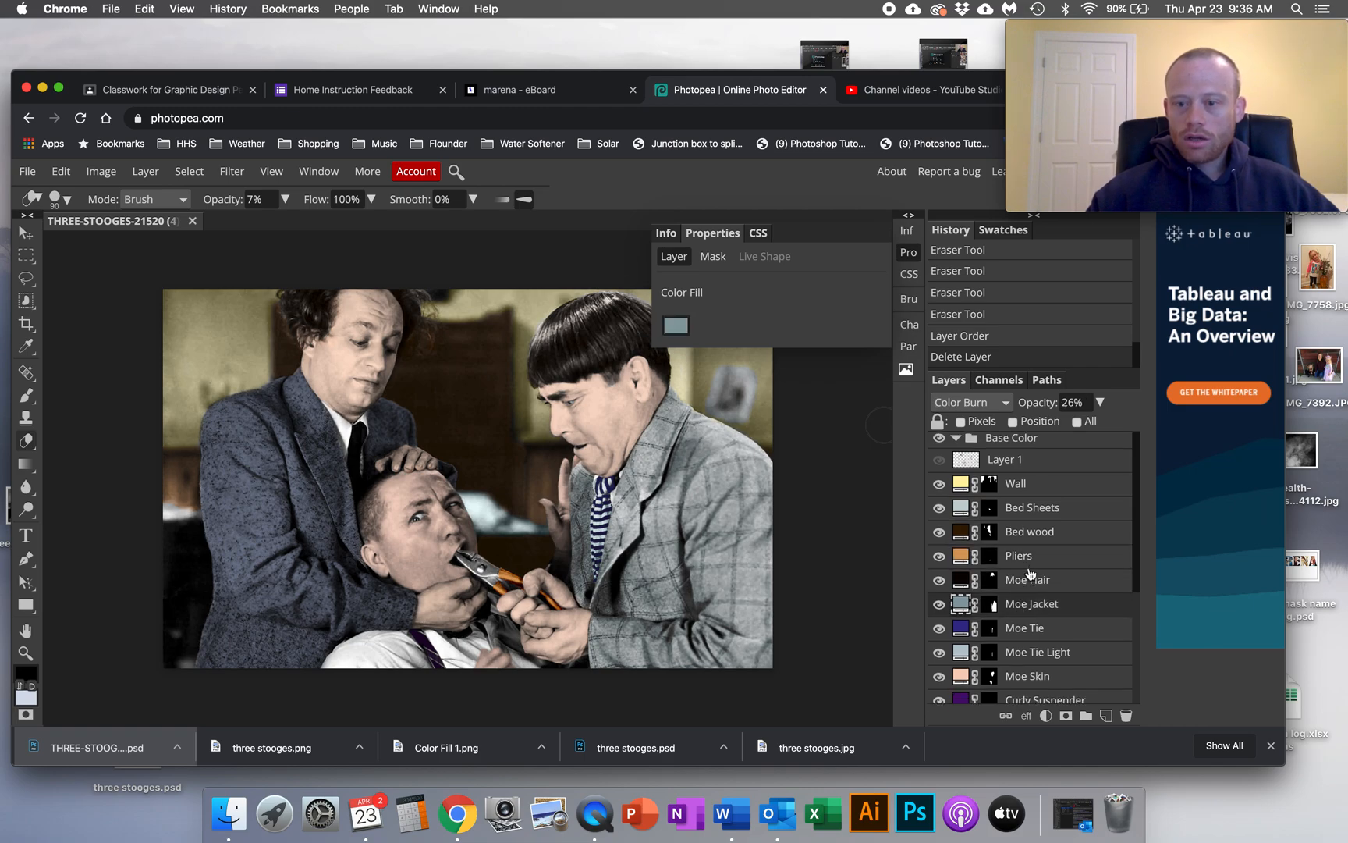
{"action": "scroll", "coordinate": [1022, 516], "scroll_direction": "down", "scroll_amount": 1}
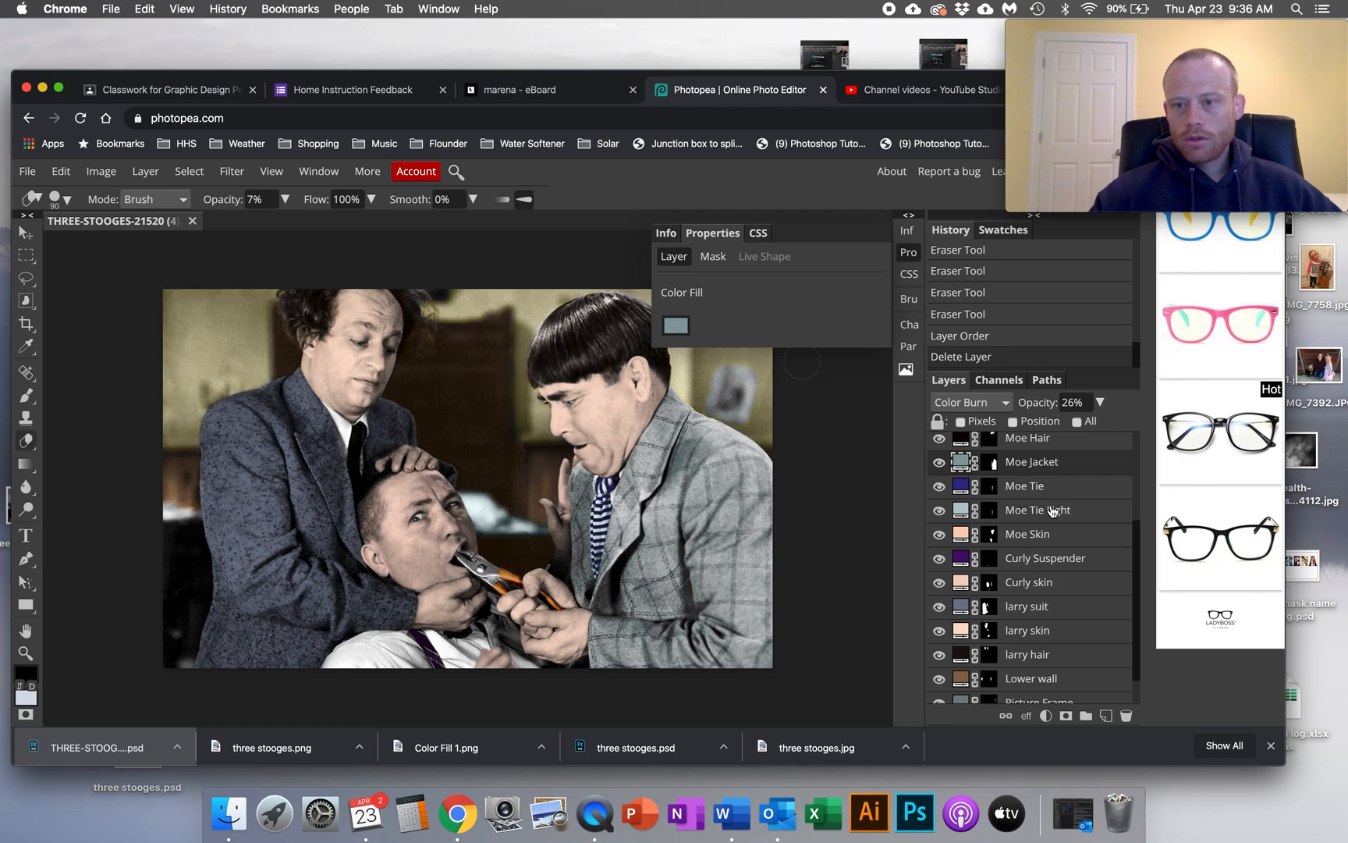
Select all color fill layers from Wall to Picture Frame and move them into the Base Color folder.
{"action": "scroll", "coordinate": [1045, 500], "scroll_direction": "up", "scroll_amount": 5}
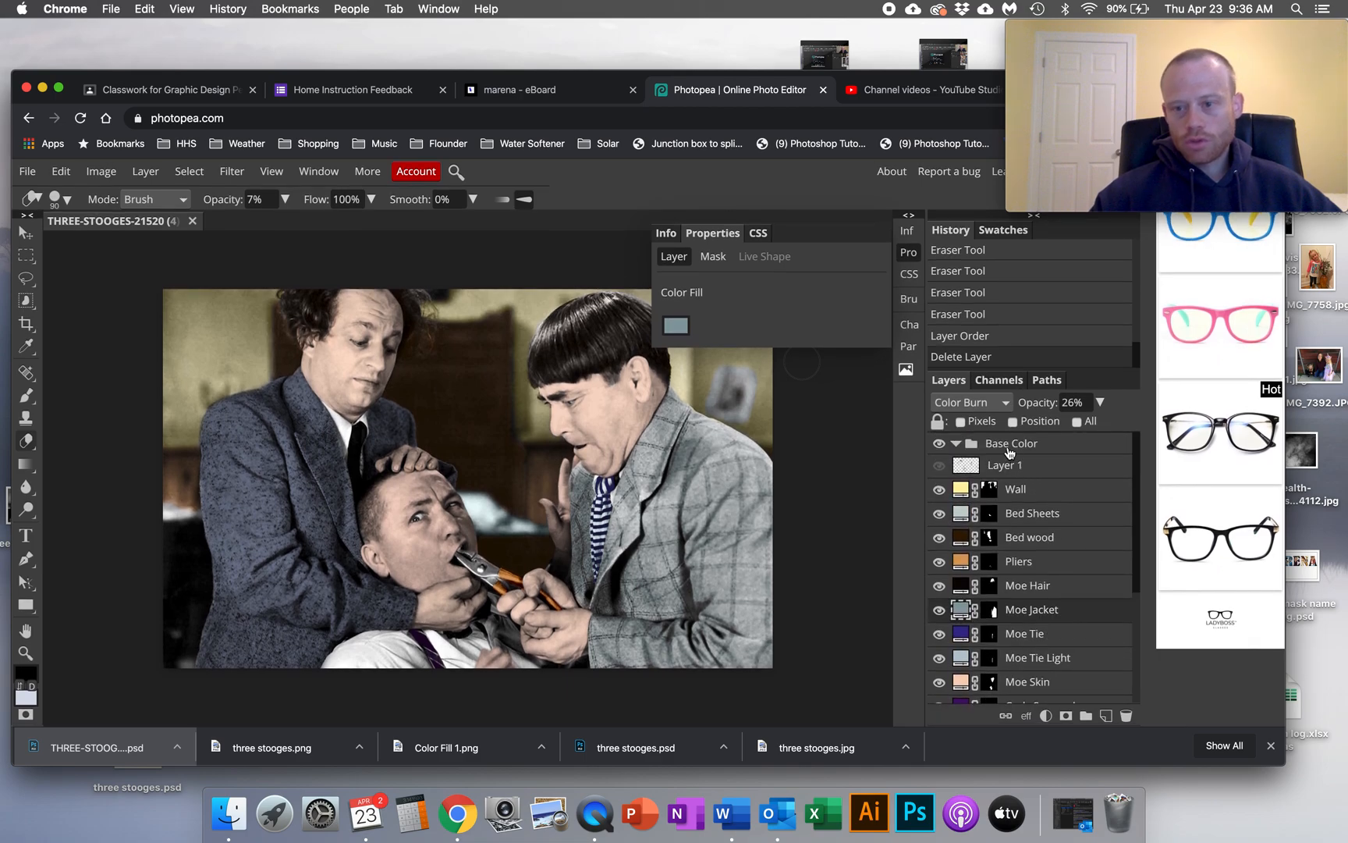
{"action": "left_click", "coordinate": [1032, 491]}
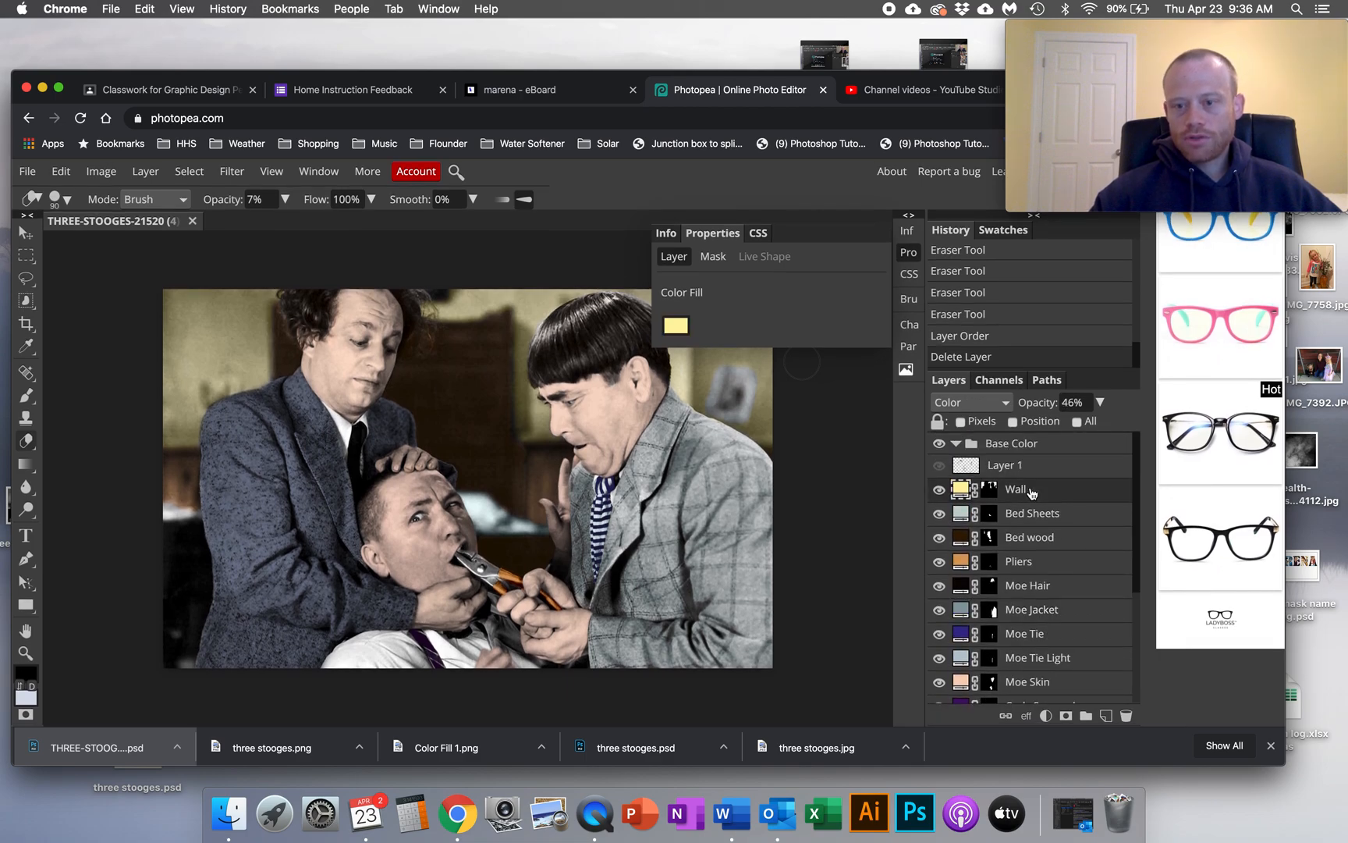
{"action": "scroll", "coordinate": [1042, 520], "scroll_direction": "down", "scroll_amount": 5}
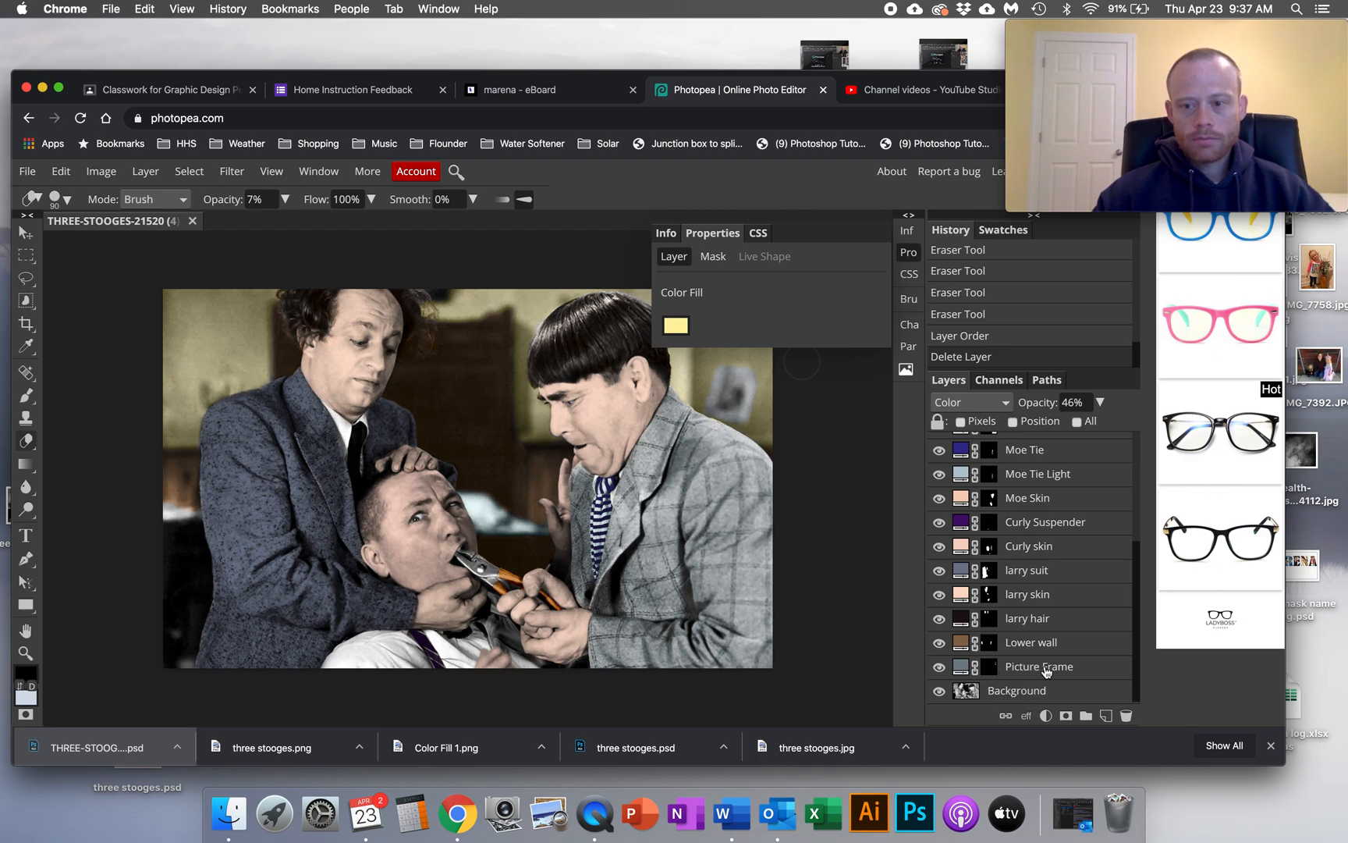
{"action": "left_click", "coordinate": [1046, 670]}
{"action": "scroll", "coordinate": [1042, 613], "scroll_direction": "up", "scroll_amount": 3}
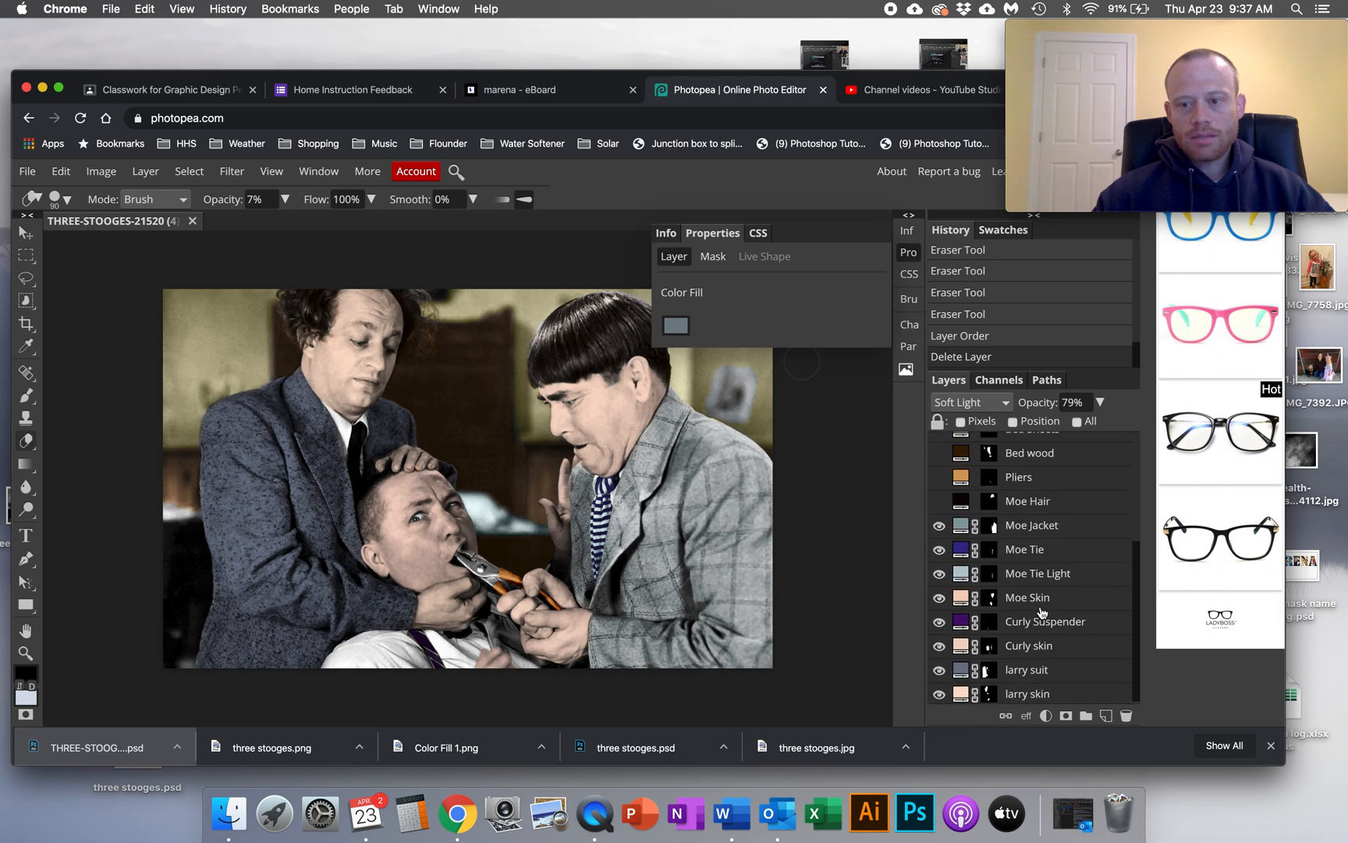
{"action": "scroll", "coordinate": [1042, 593], "scroll_direction": "up", "scroll_amount": 2}
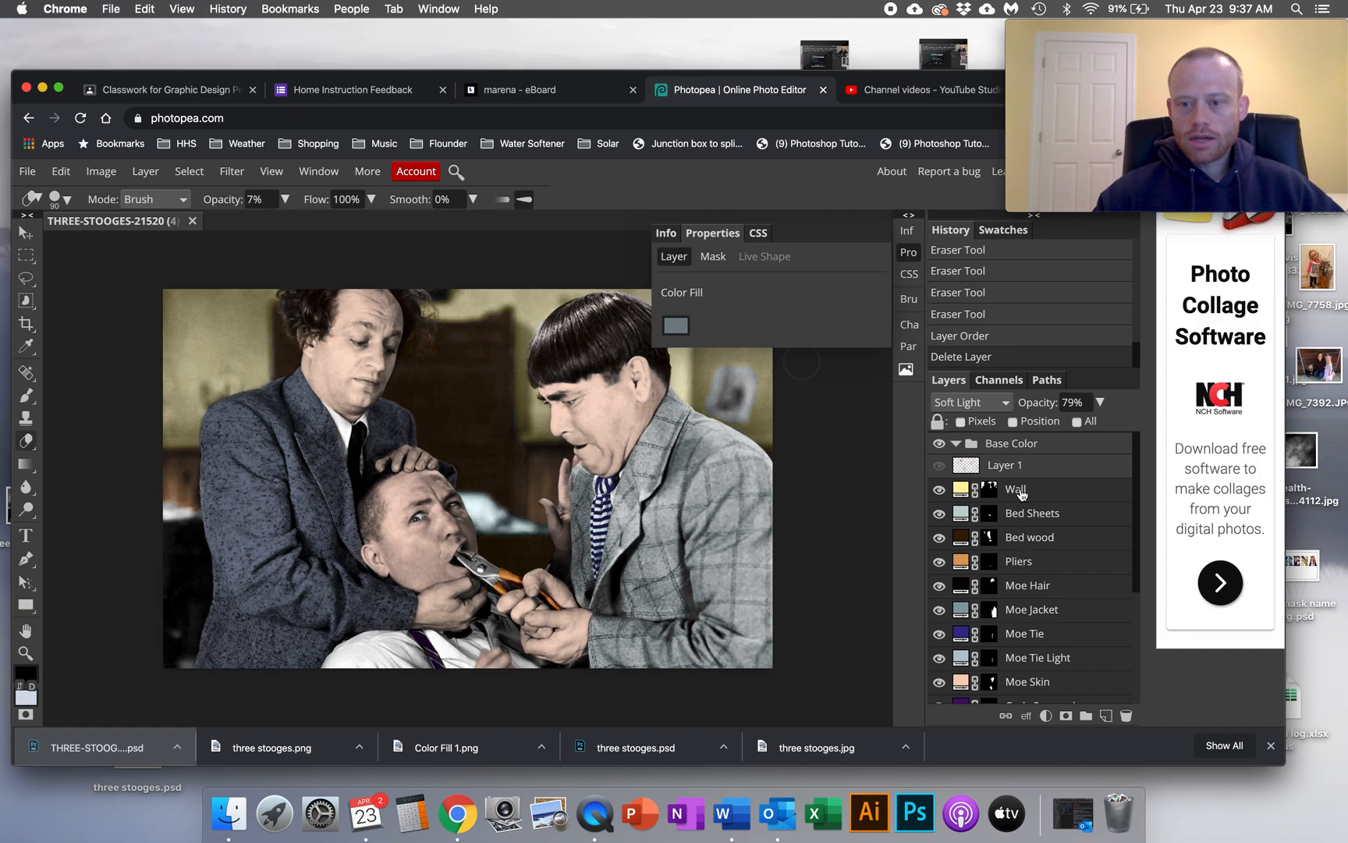
{"action": "left_click_drag", "start_coordinate": [1021, 491], "coordinate": [1002, 444]}
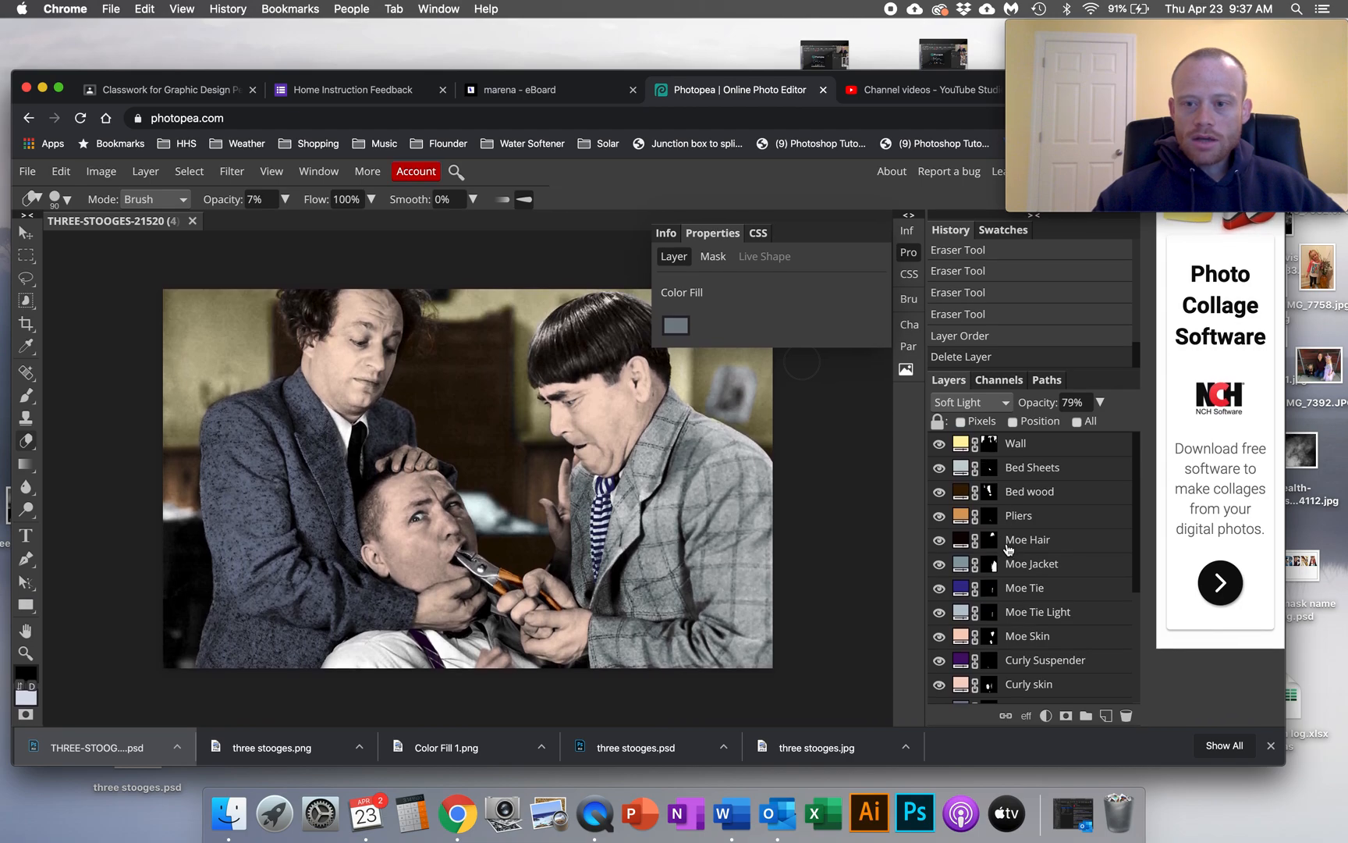
{"action": "scroll", "coordinate": [1009, 548], "scroll_direction": "down", "scroll_amount": 5}
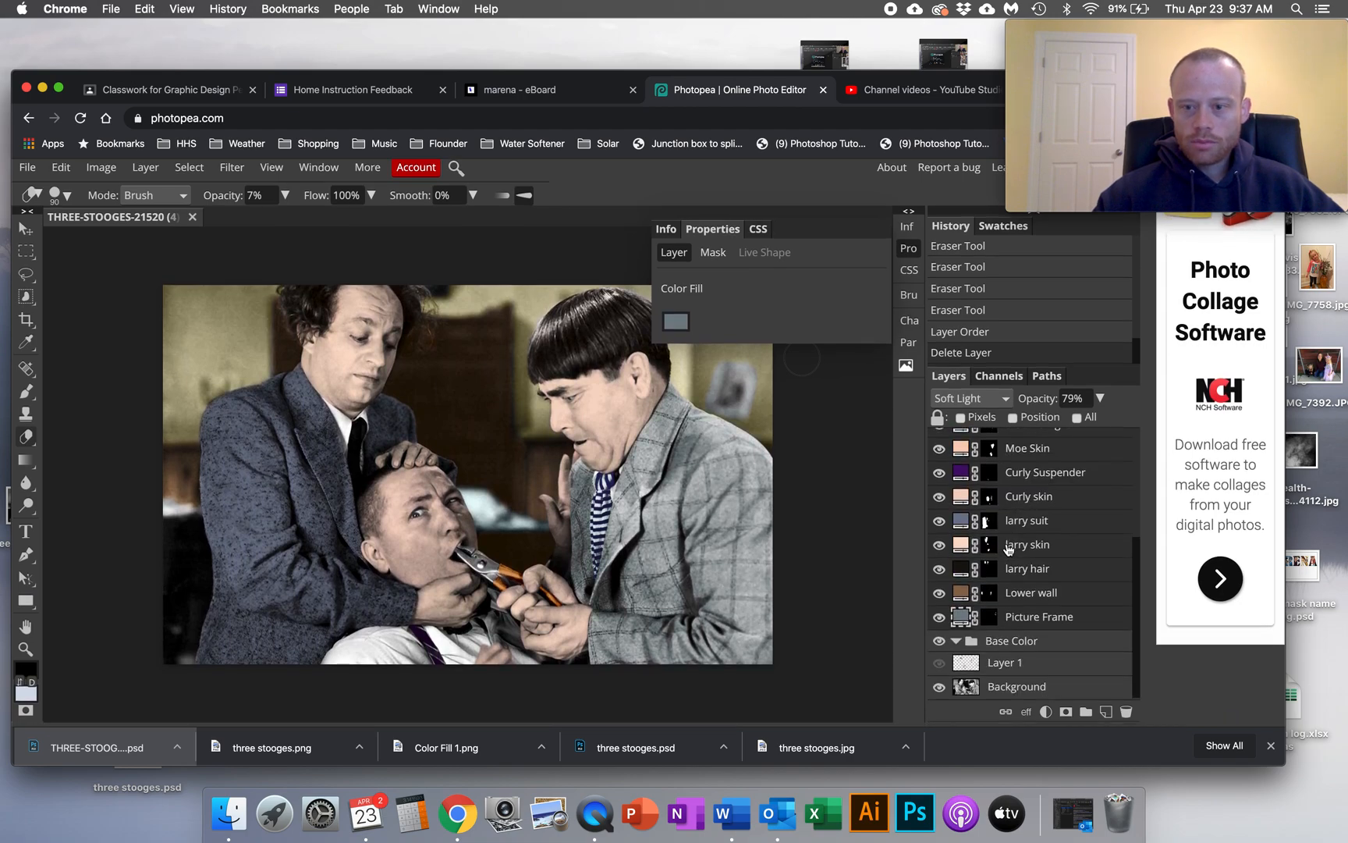
{"action": "left_click_drag", "start_coordinate": [1021, 622], "coordinate": [991, 654]}
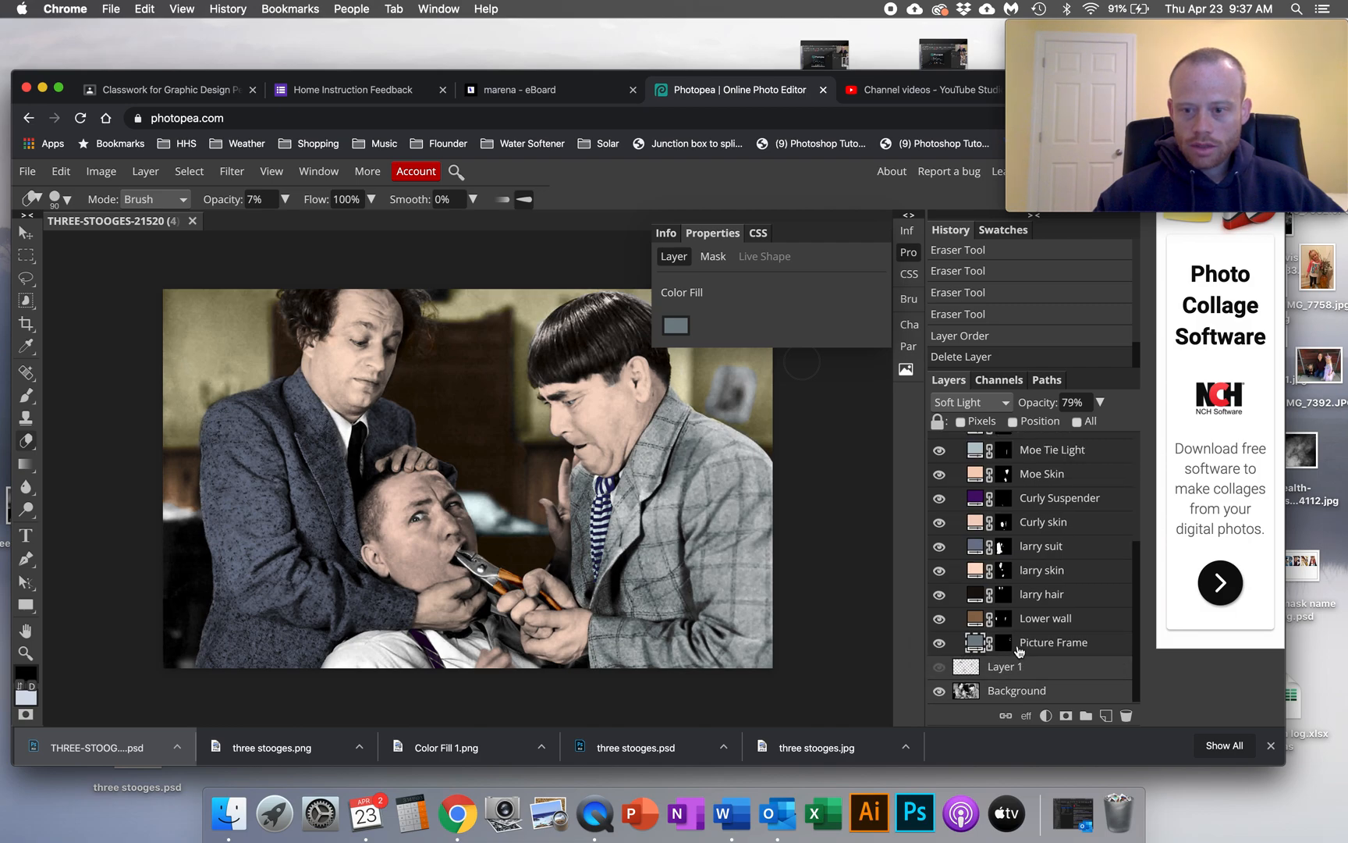
{"action": "scroll", "coordinate": [1016, 636], "scroll_direction": "up", "scroll_amount": 5}
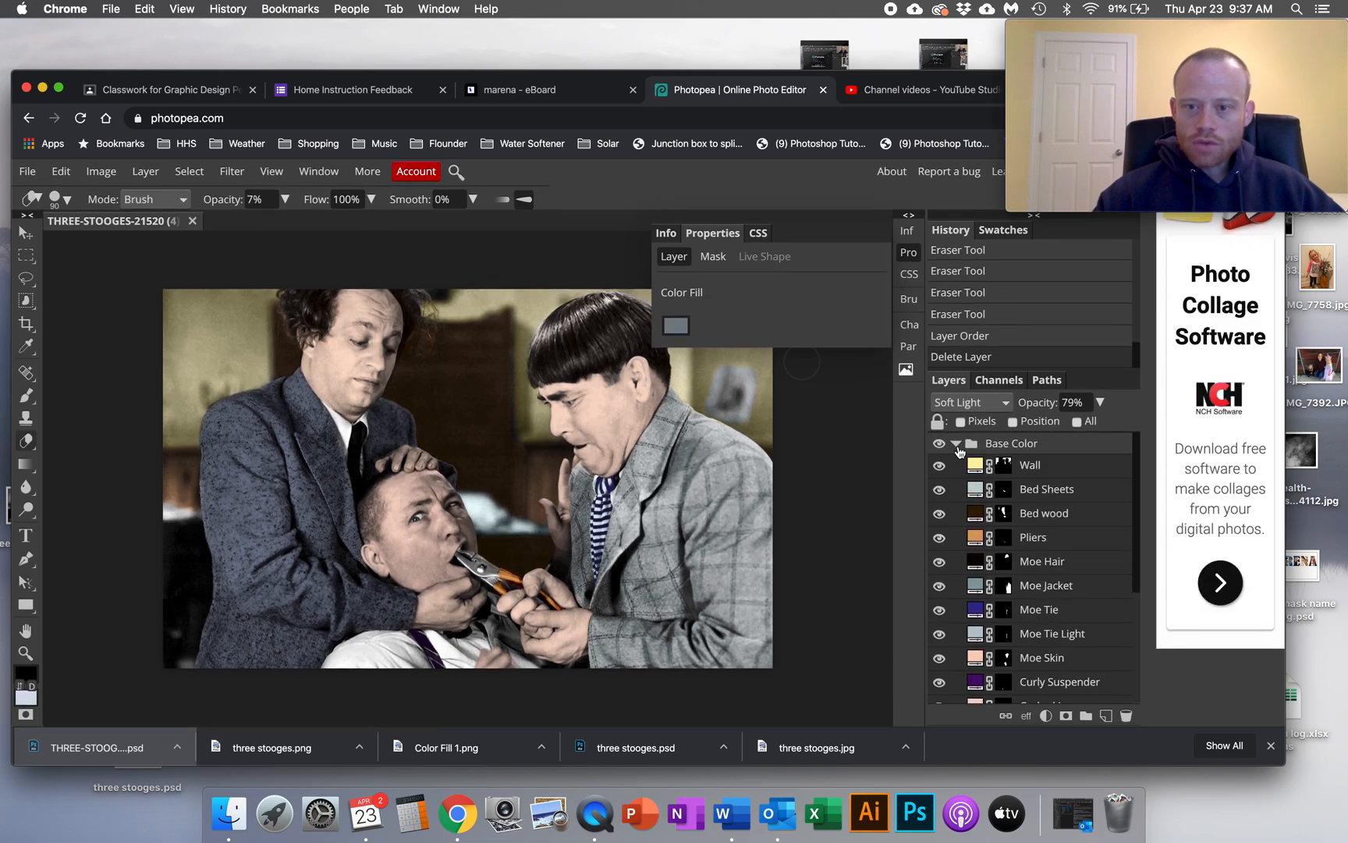
Expand and collapse the Base Color folder, leaving it collapsed and its layer style unchanged.
{"action": "left_click", "coordinate": [957, 443]}
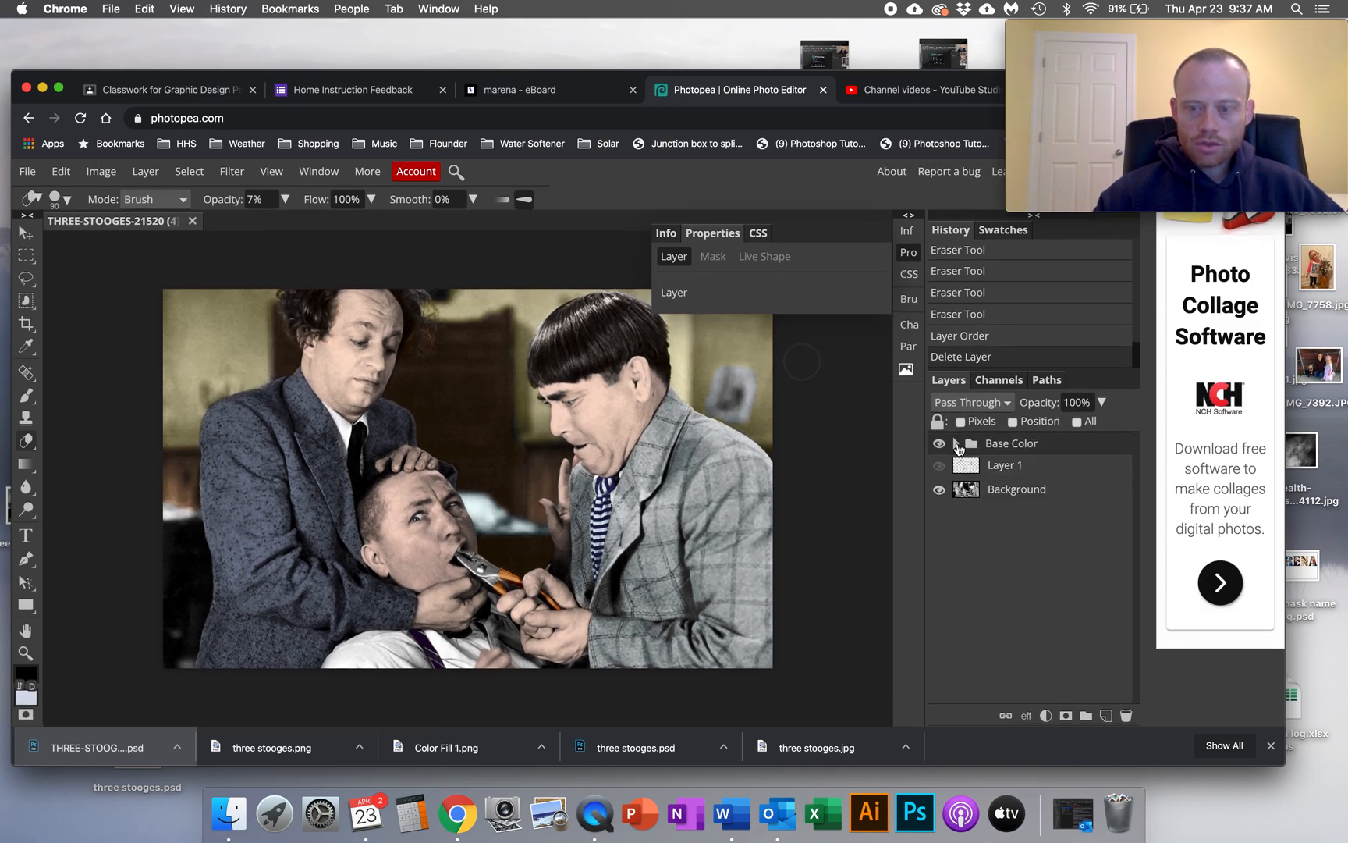
{"action": "left_click", "coordinate": [956, 443]}
{"action": "double_click", "coordinate": [957, 444]}
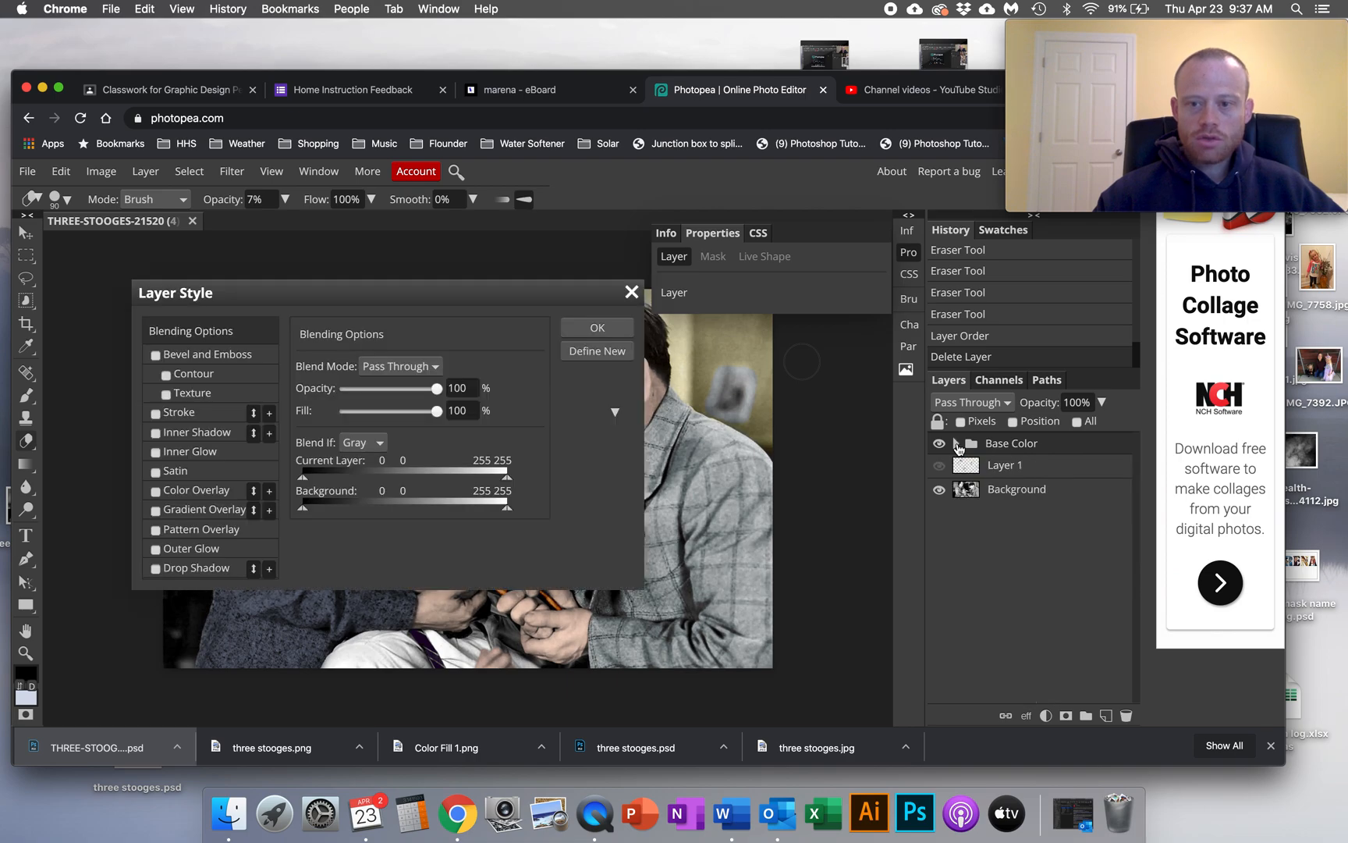
{"action": "left_click", "coordinate": [597, 327]}
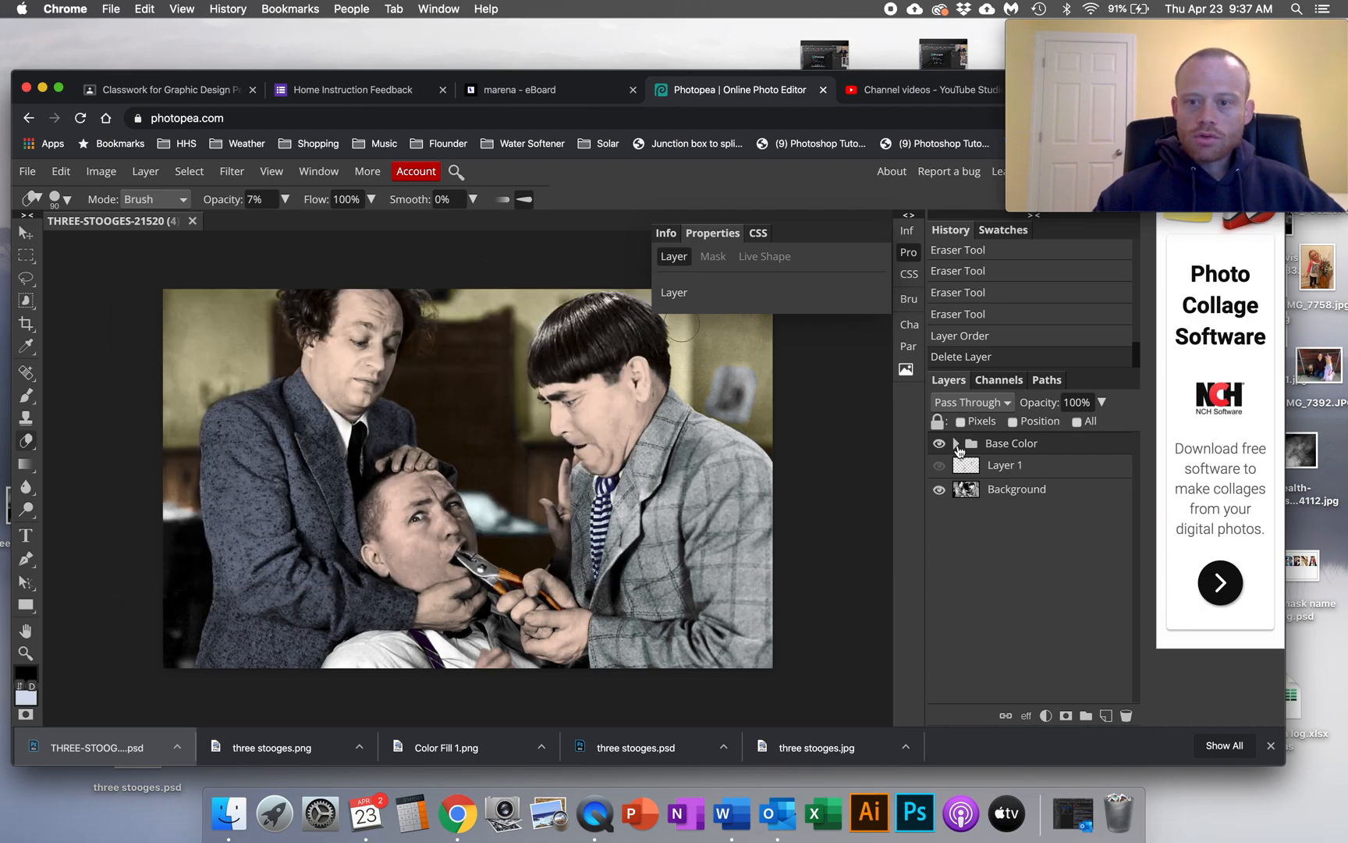
{"action": "left_click", "coordinate": [957, 443]}
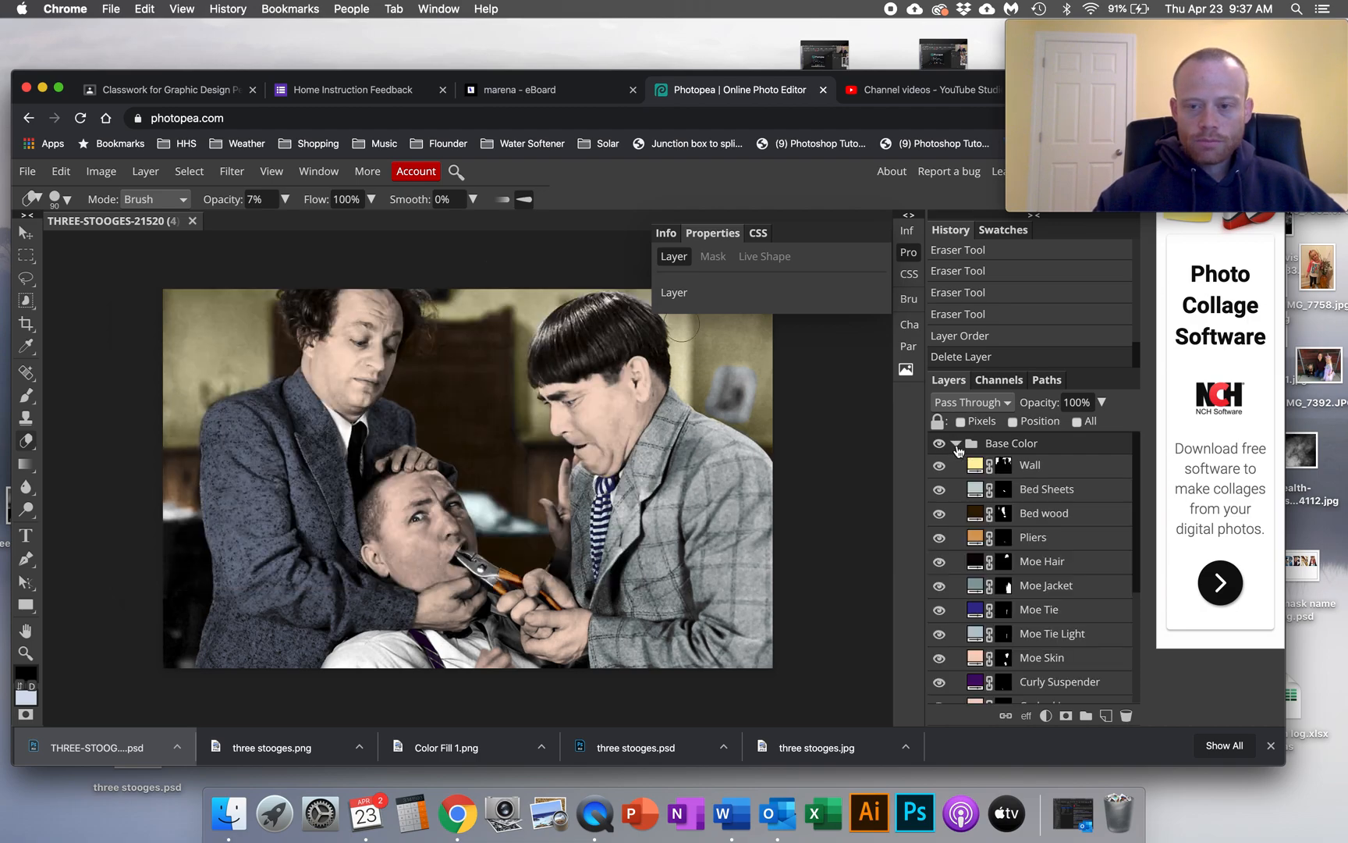
{"action": "double_click", "coordinate": [957, 446]}
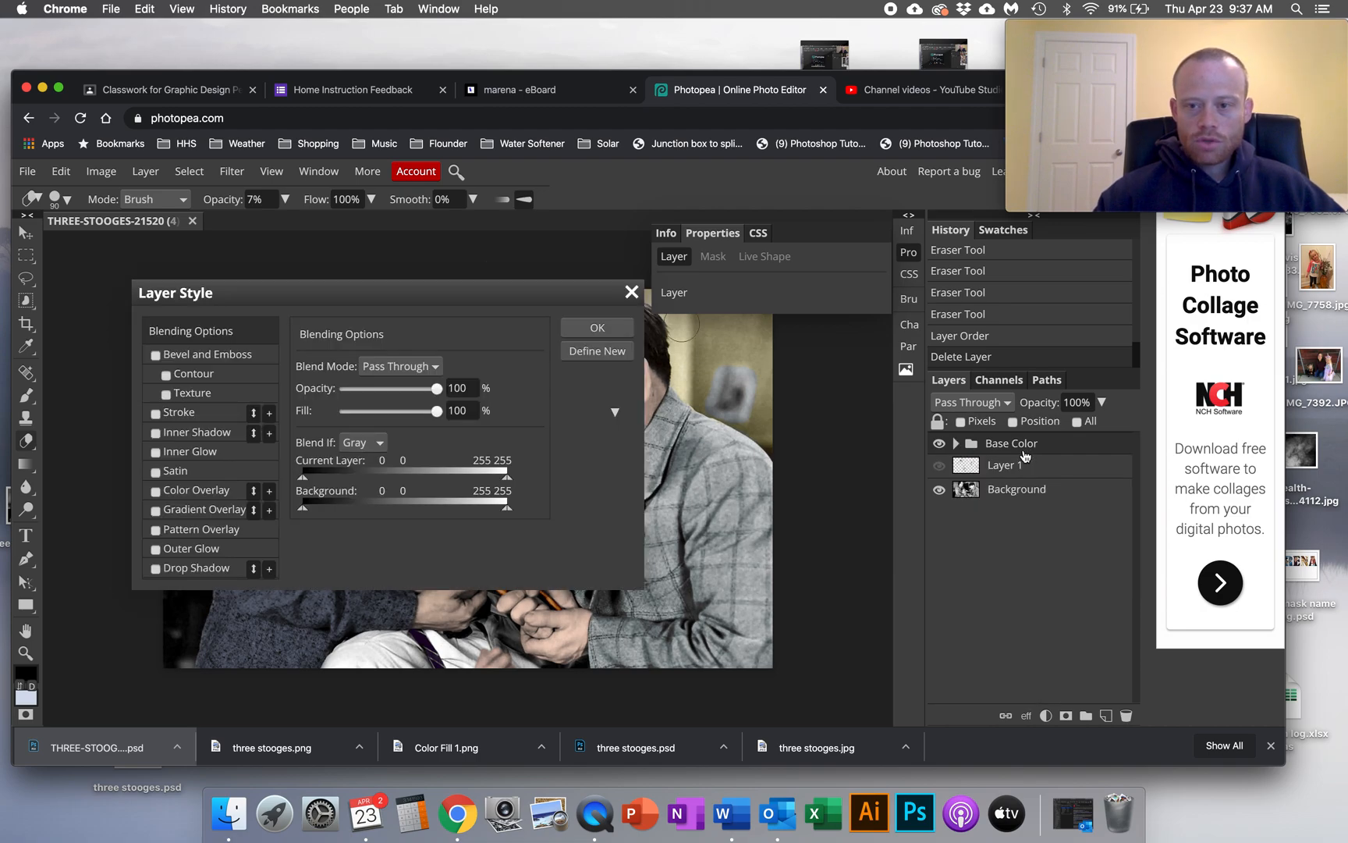
{"action": "left_click", "coordinate": [631, 292]}
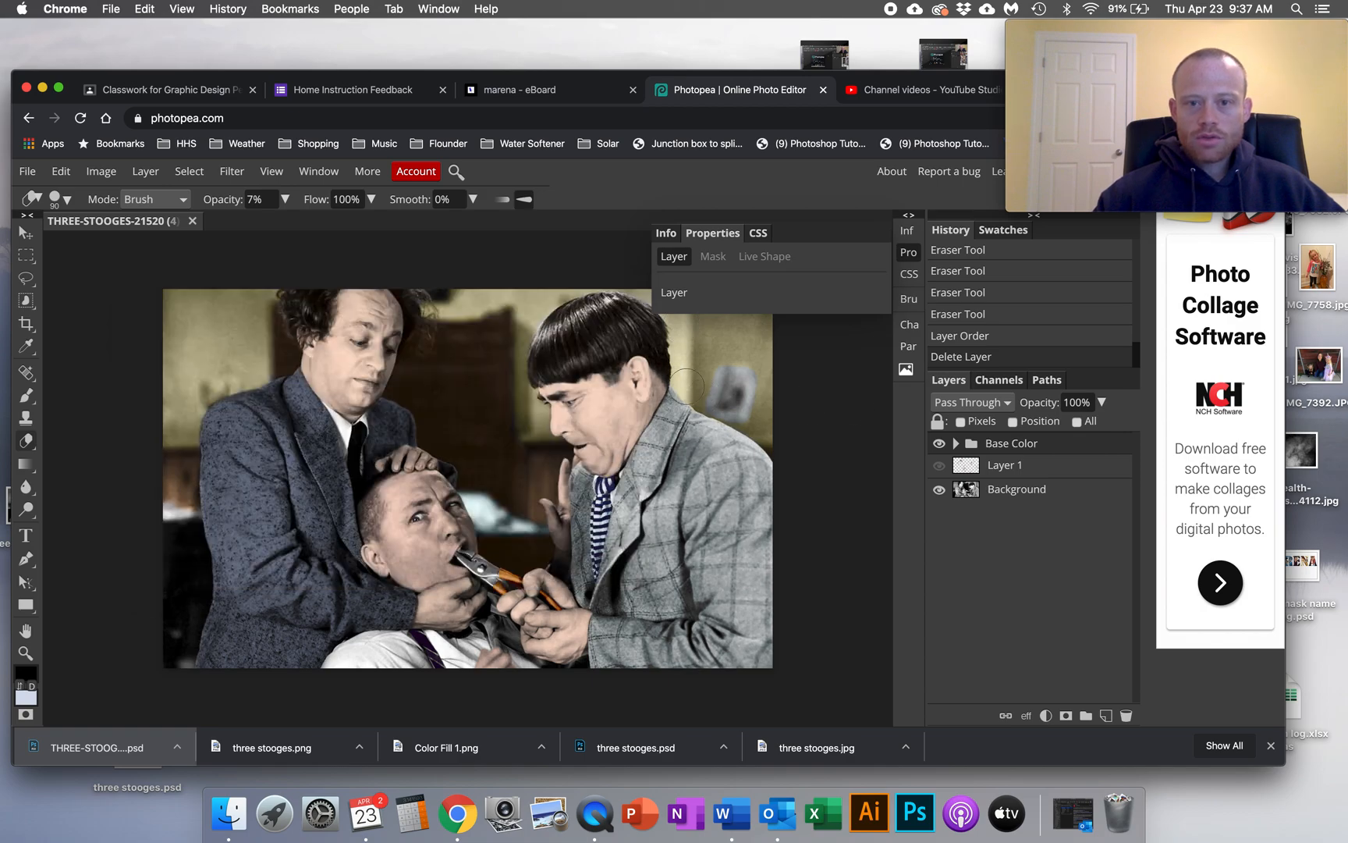
Compare the photo with and without Layer 1, leaving that layer selected and hidden.
{"action": "left_click", "coordinate": [1002, 465]}
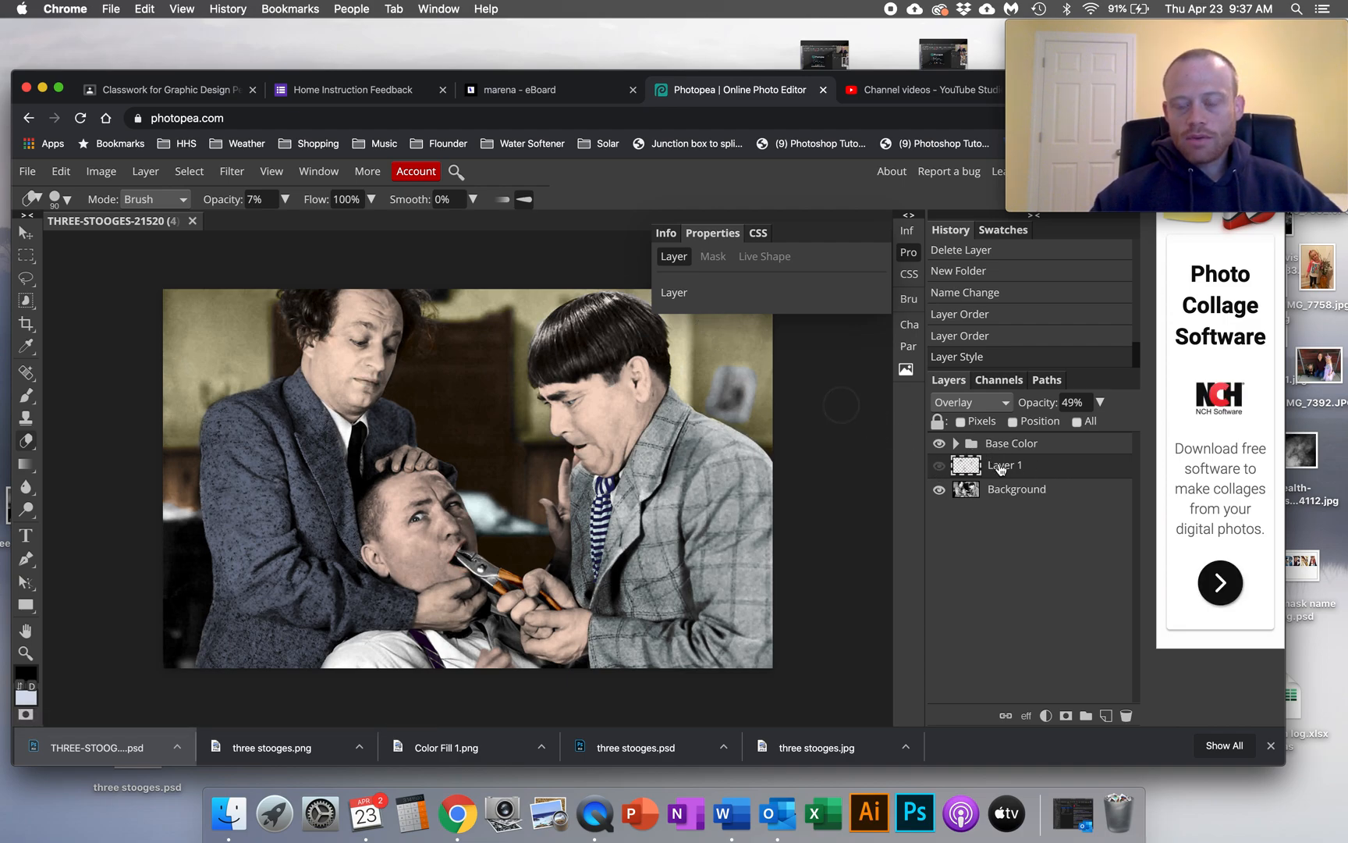
{"action": "left_click", "coordinate": [938, 467]}
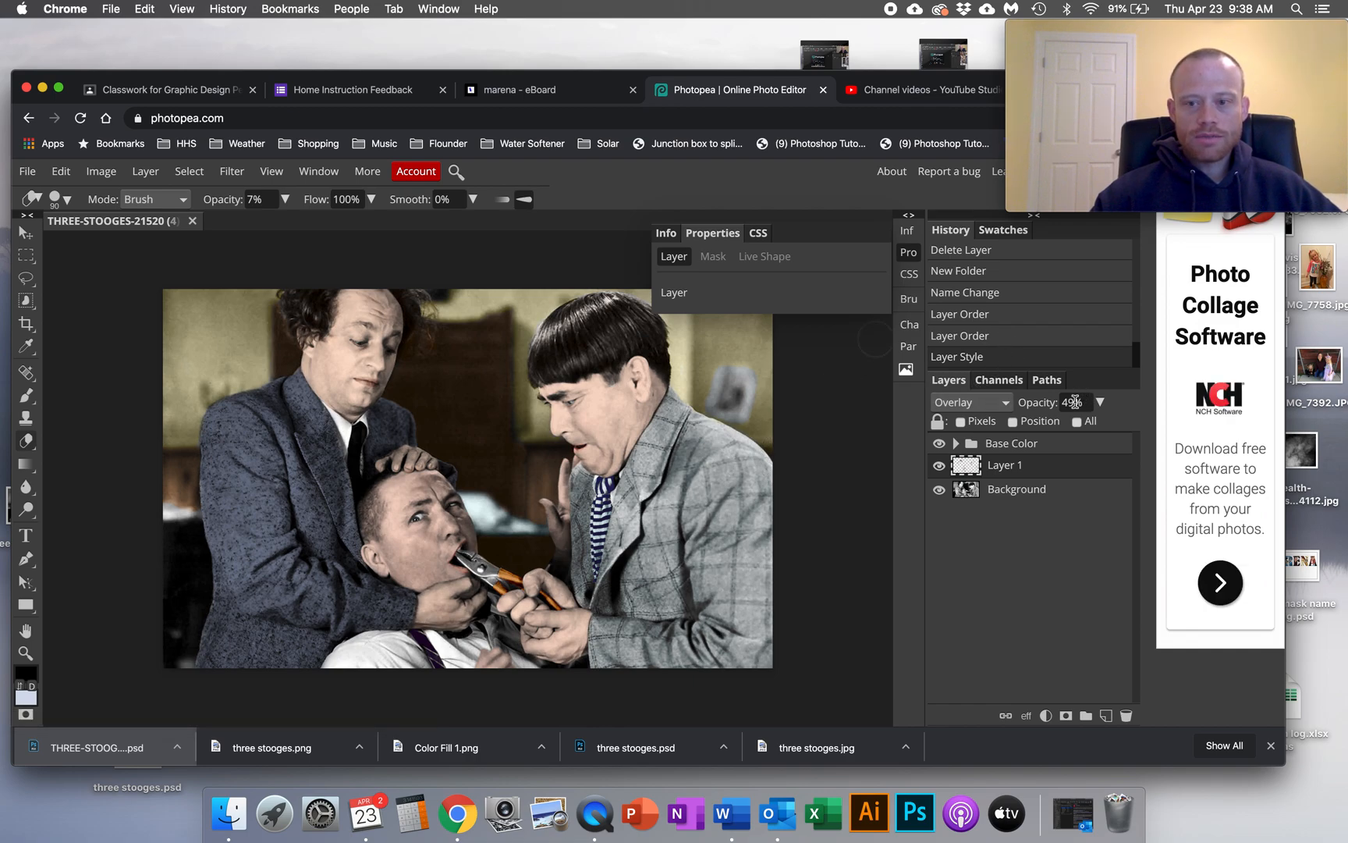
{"action": "left_click", "coordinate": [939, 468]}
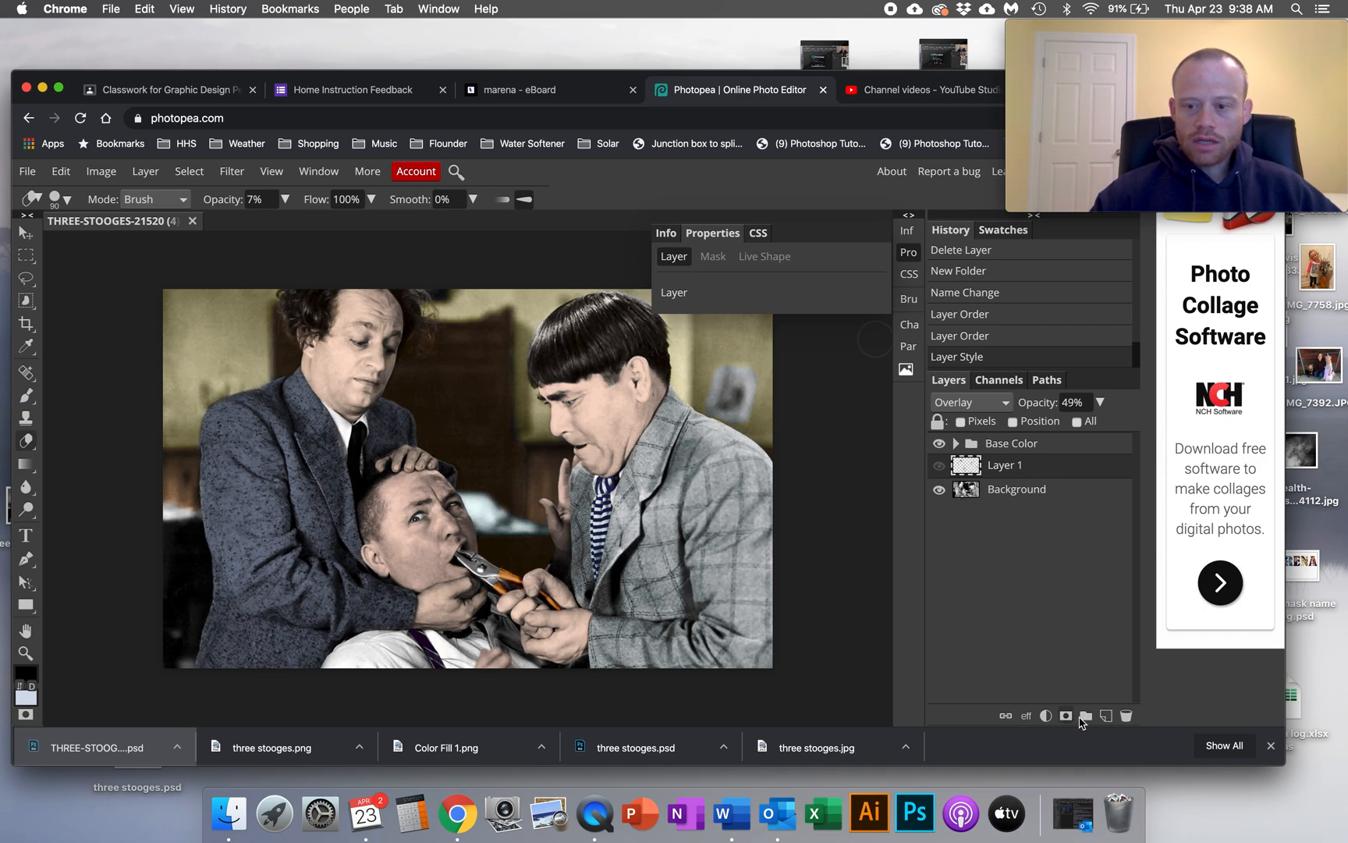
Add a new blank layer at the top of the stack and move Layer 1 above the Base Color folder.
{"action": "left_click", "coordinate": [1105, 716]}
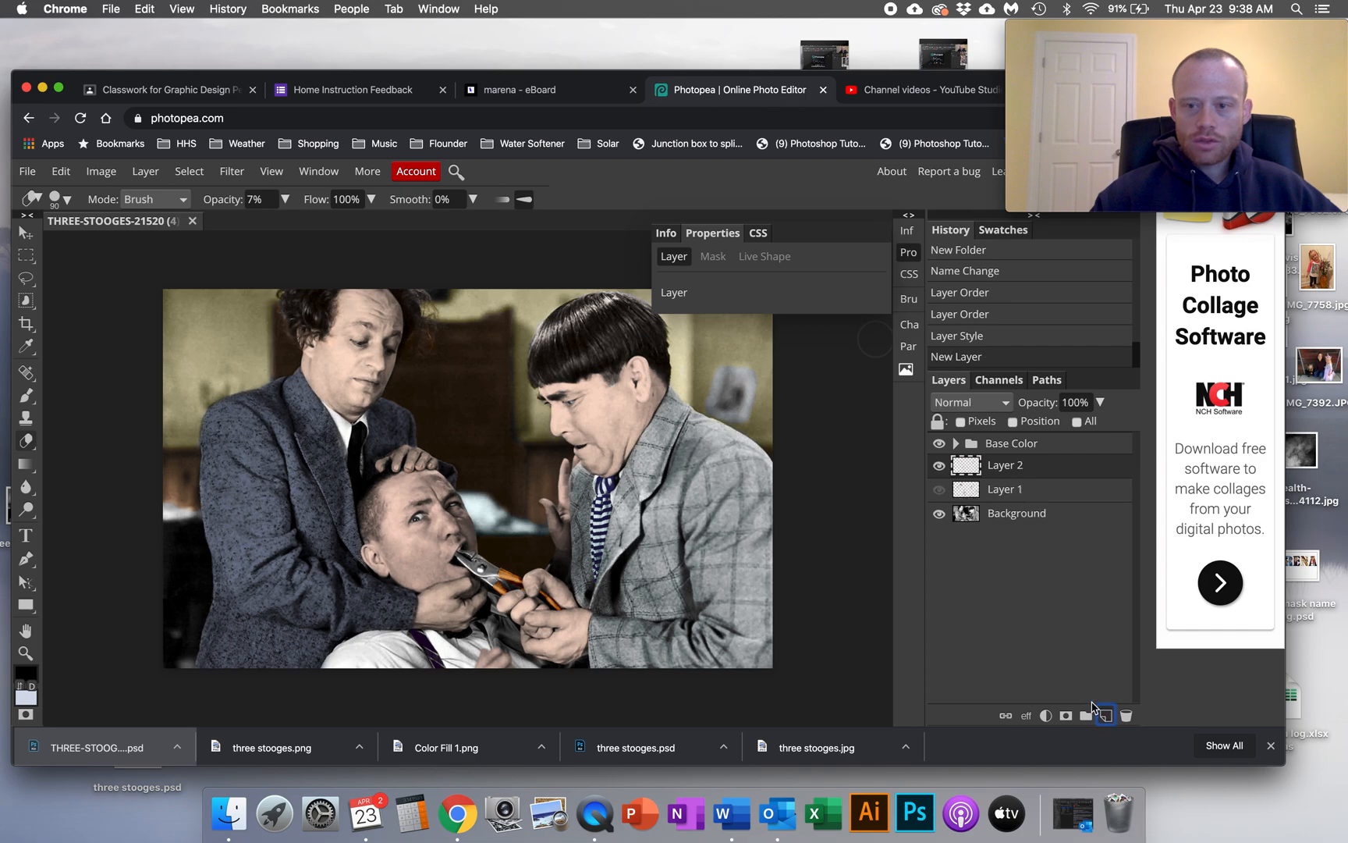
{"action": "mouse_move", "coordinate": [1008, 469]}
{"action": "left_mouse_down"}
{"action": "mouse_move", "coordinate": [1001, 422]}
{"action": "mouse_move", "coordinate": [1009, 489]}
{"action": "left_mouse_up"}
{"action": "left_click", "coordinate": [994, 450]}
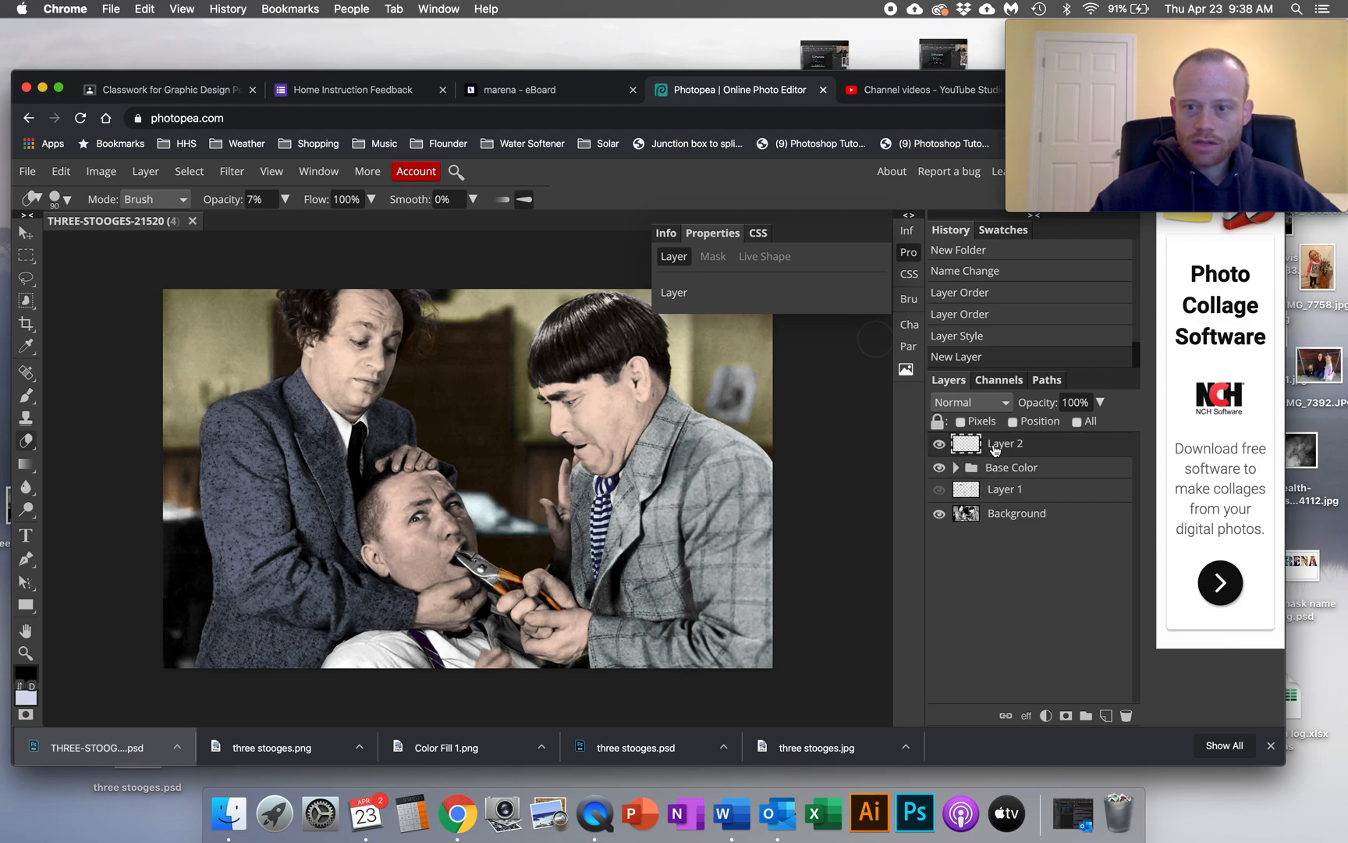
{"action": "left_click_drag", "start_coordinate": [1000, 495], "coordinate": [1004, 463]}
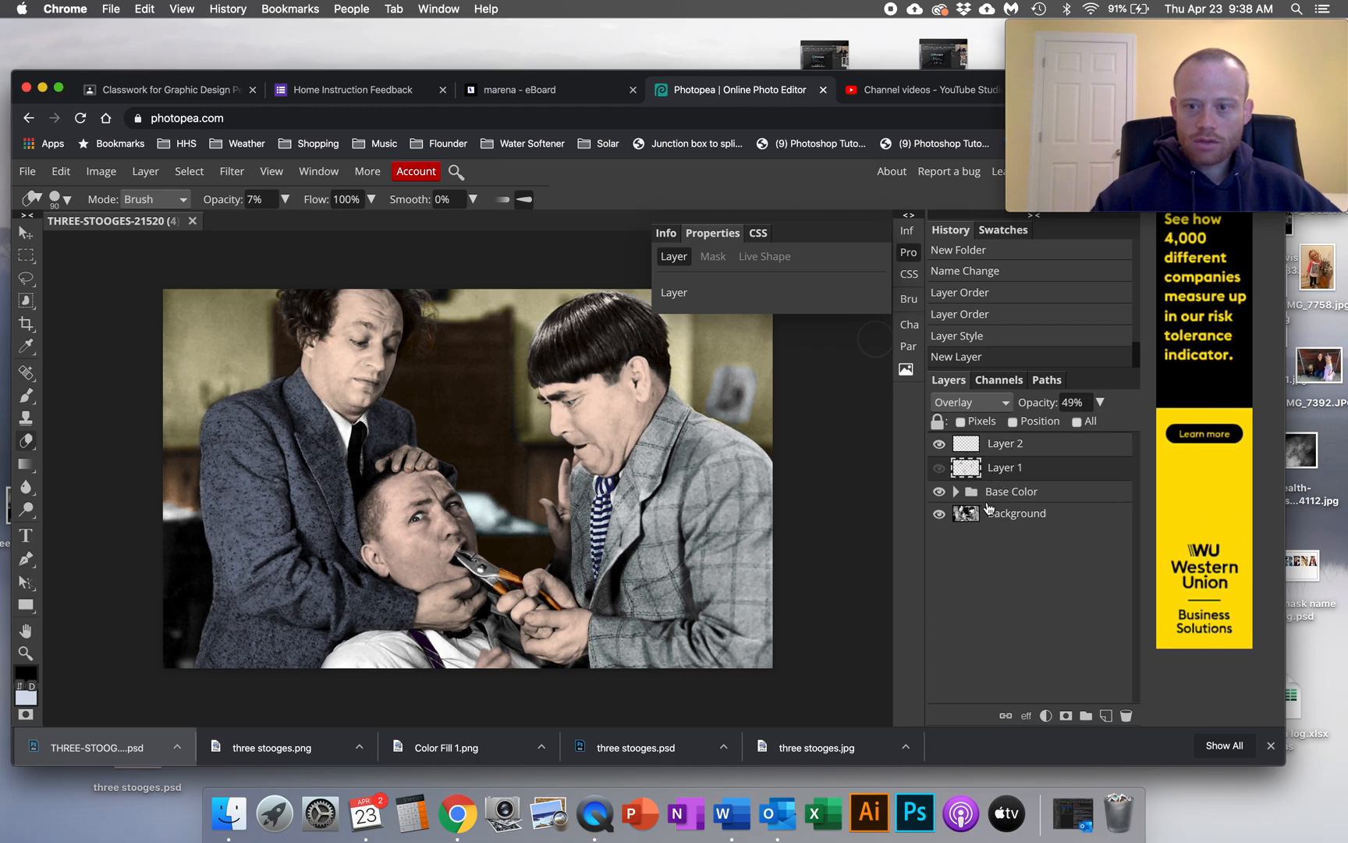
Rename the new topmost layer as detail color.
{"action": "left_click", "coordinate": [1001, 451]}
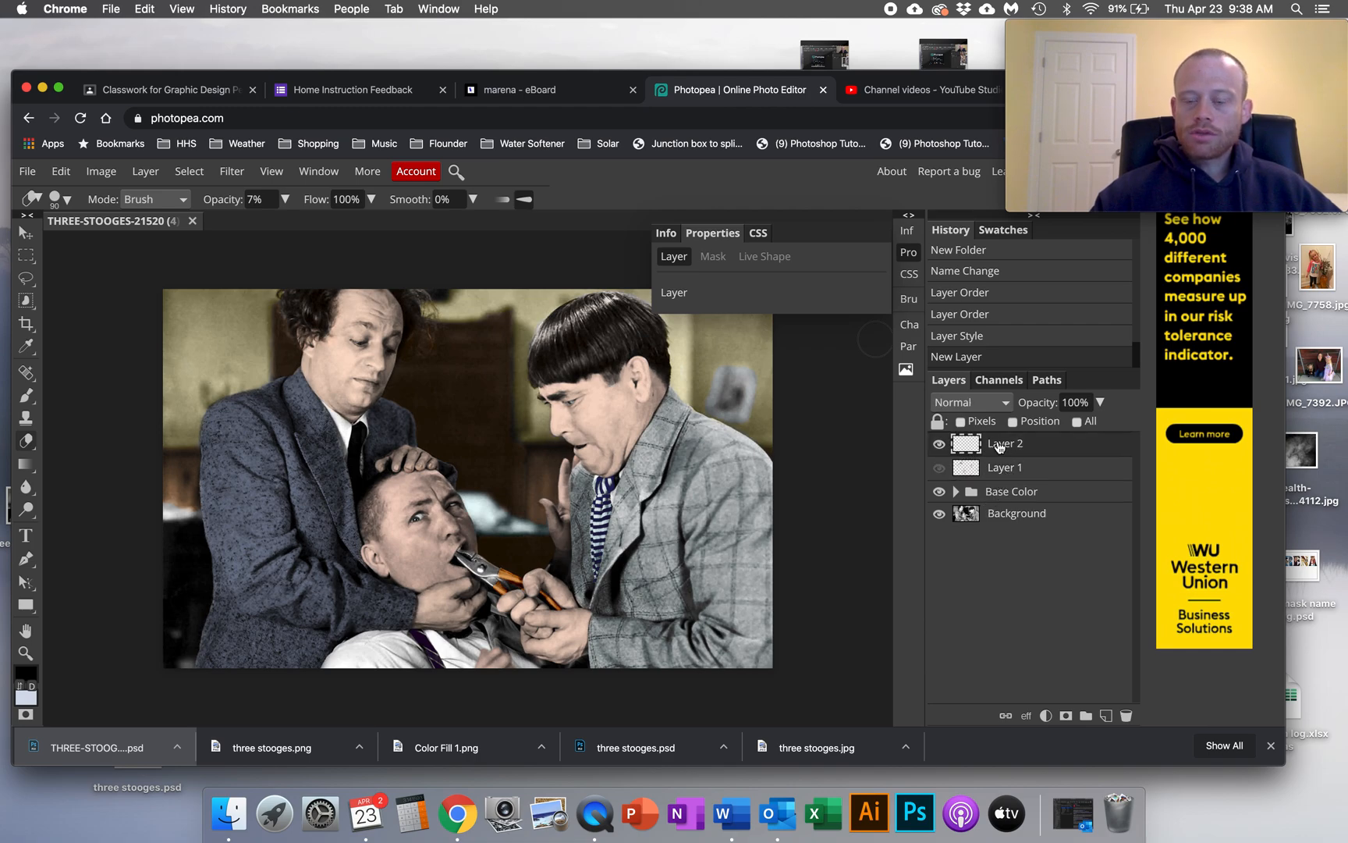
{"action": "double_click", "coordinate": [1004, 445]}
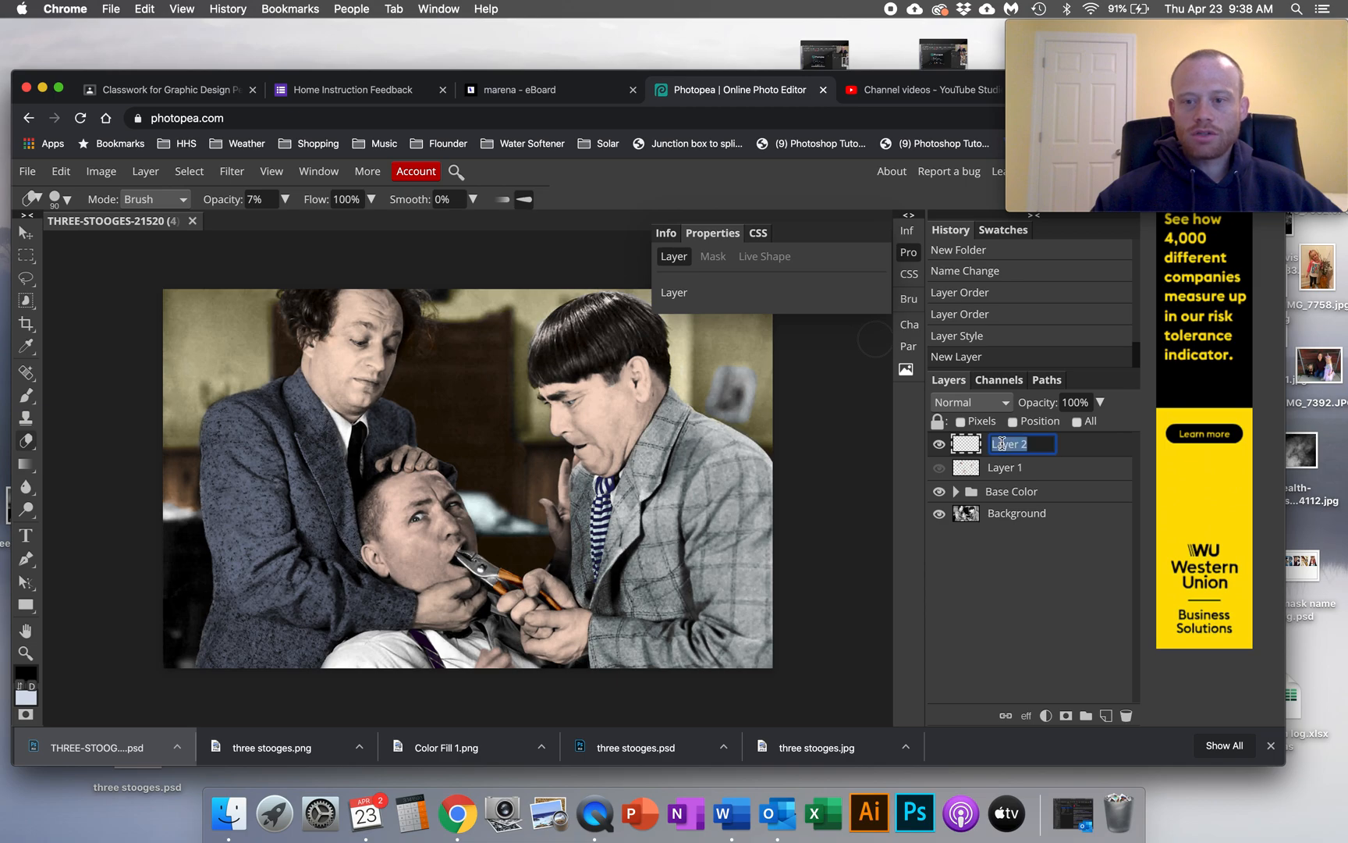
{"action": "type", "text": "detail color"}
{"action": "key", "text": "Return"}
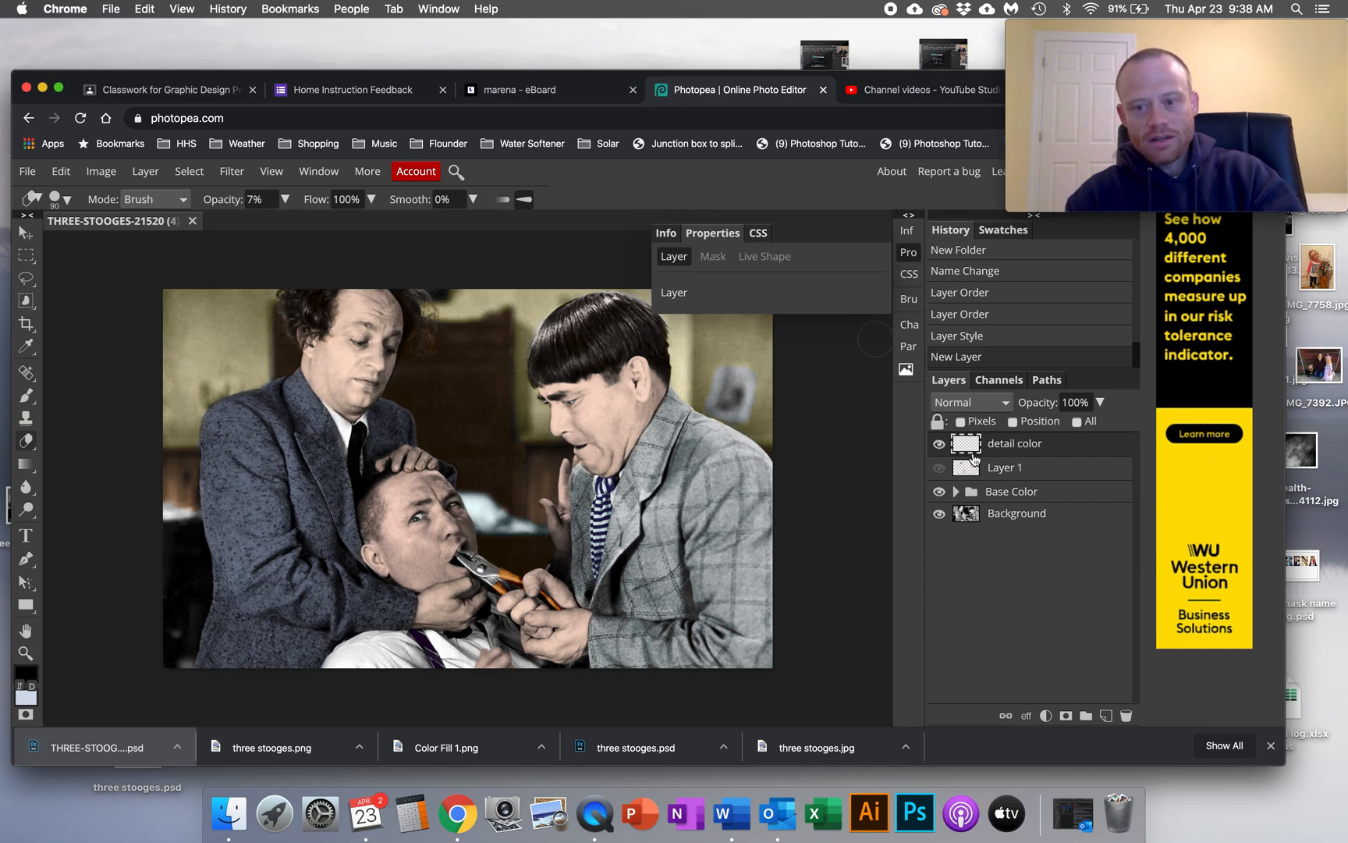
Set the detail color layer's blend mode to Overlay and its opacity to 50%.
{"action": "left_click", "coordinate": [991, 404]}
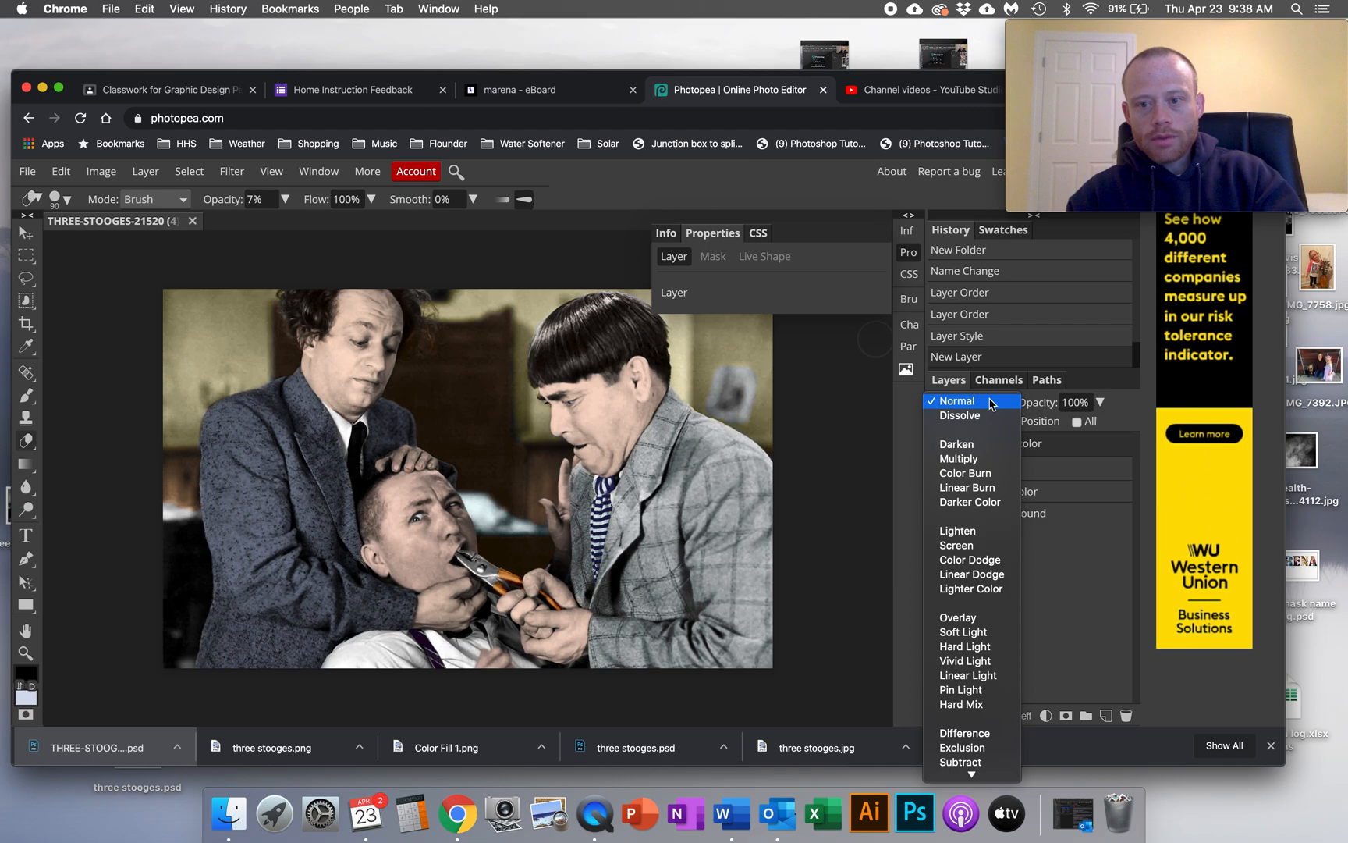
{"action": "left_click", "coordinate": [958, 622]}
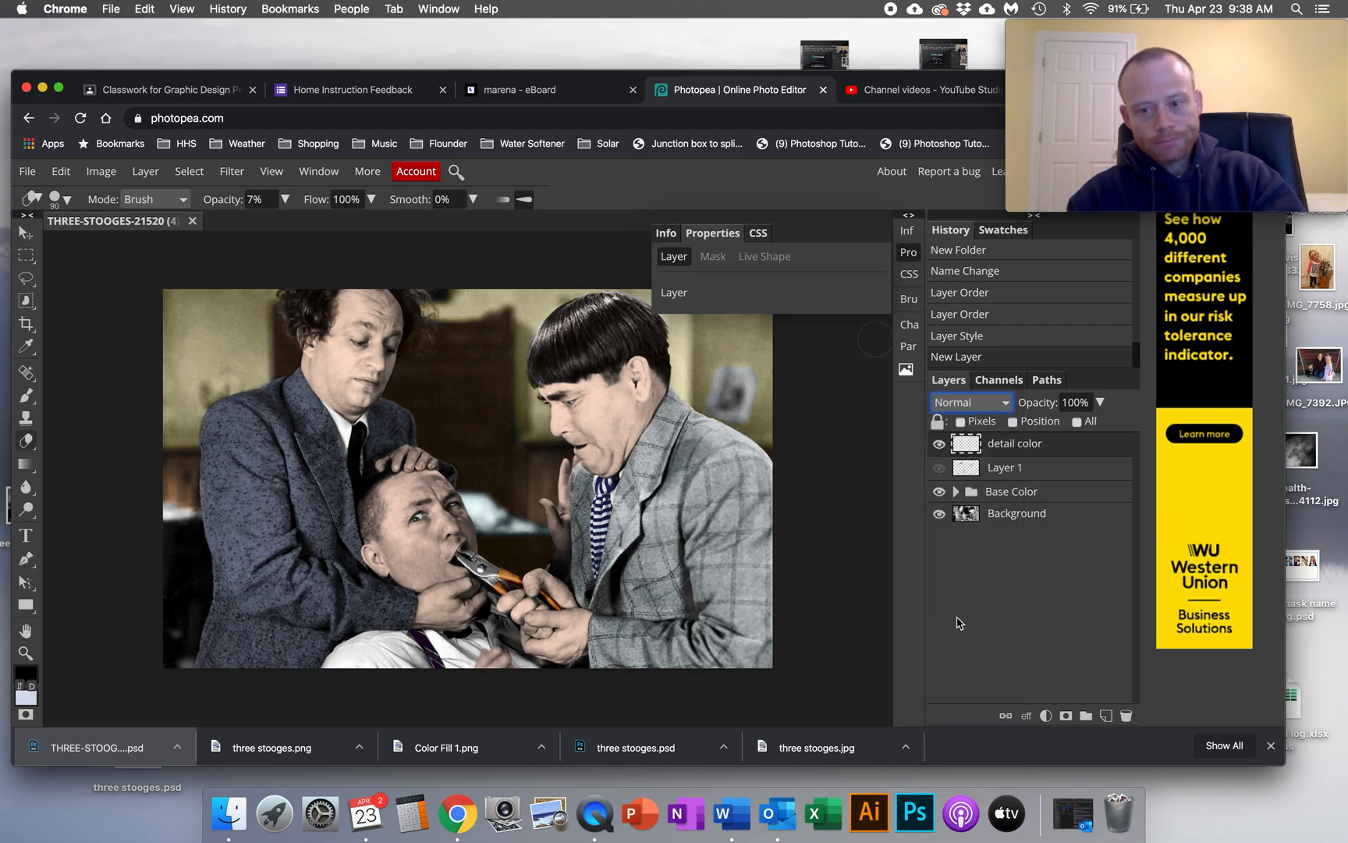
{"action": "left_click", "coordinate": [1101, 401]}
{"action": "left_click", "coordinate": [1066, 426]}
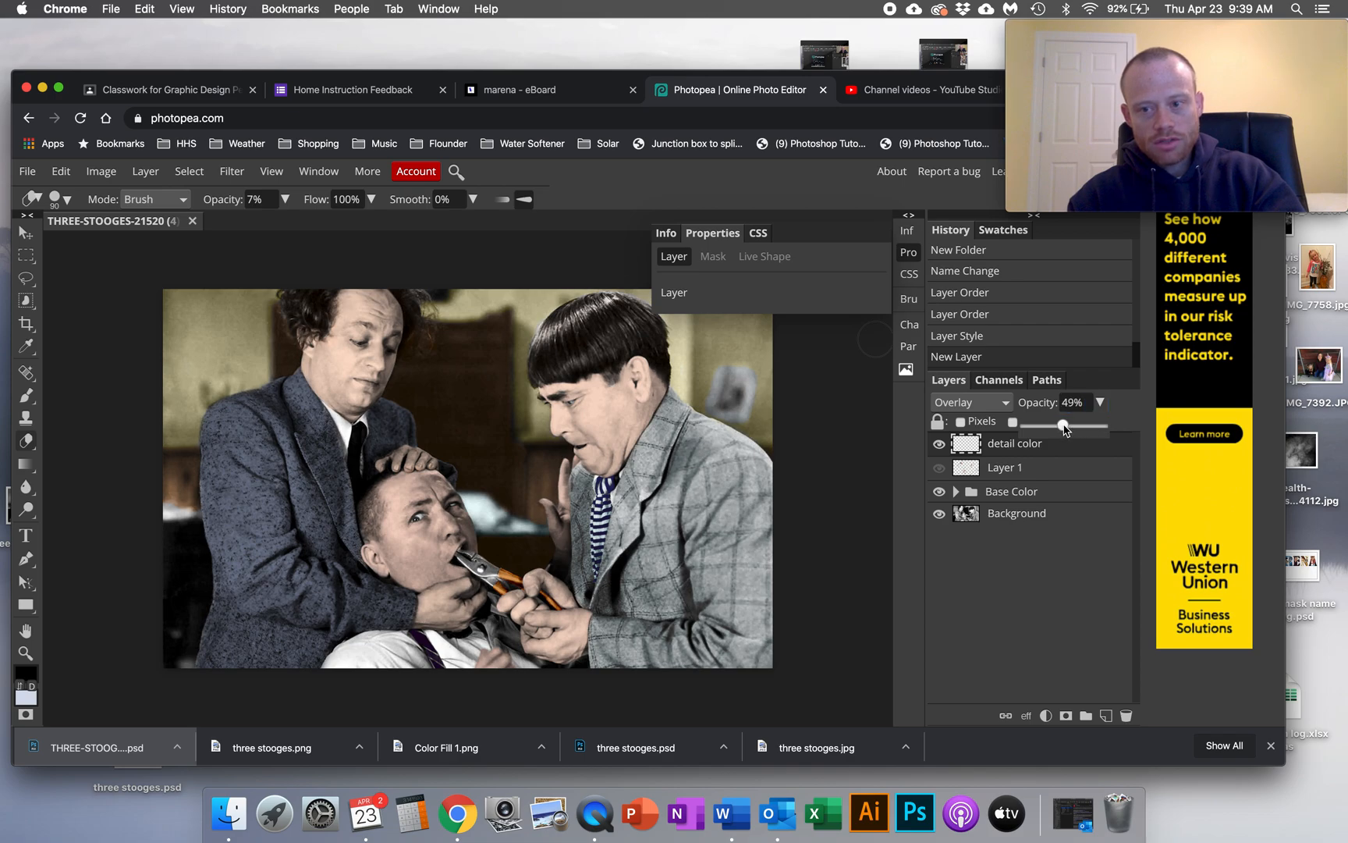
{"action": "left_click_drag", "start_coordinate": [1064, 429], "coordinate": [1066, 429]}
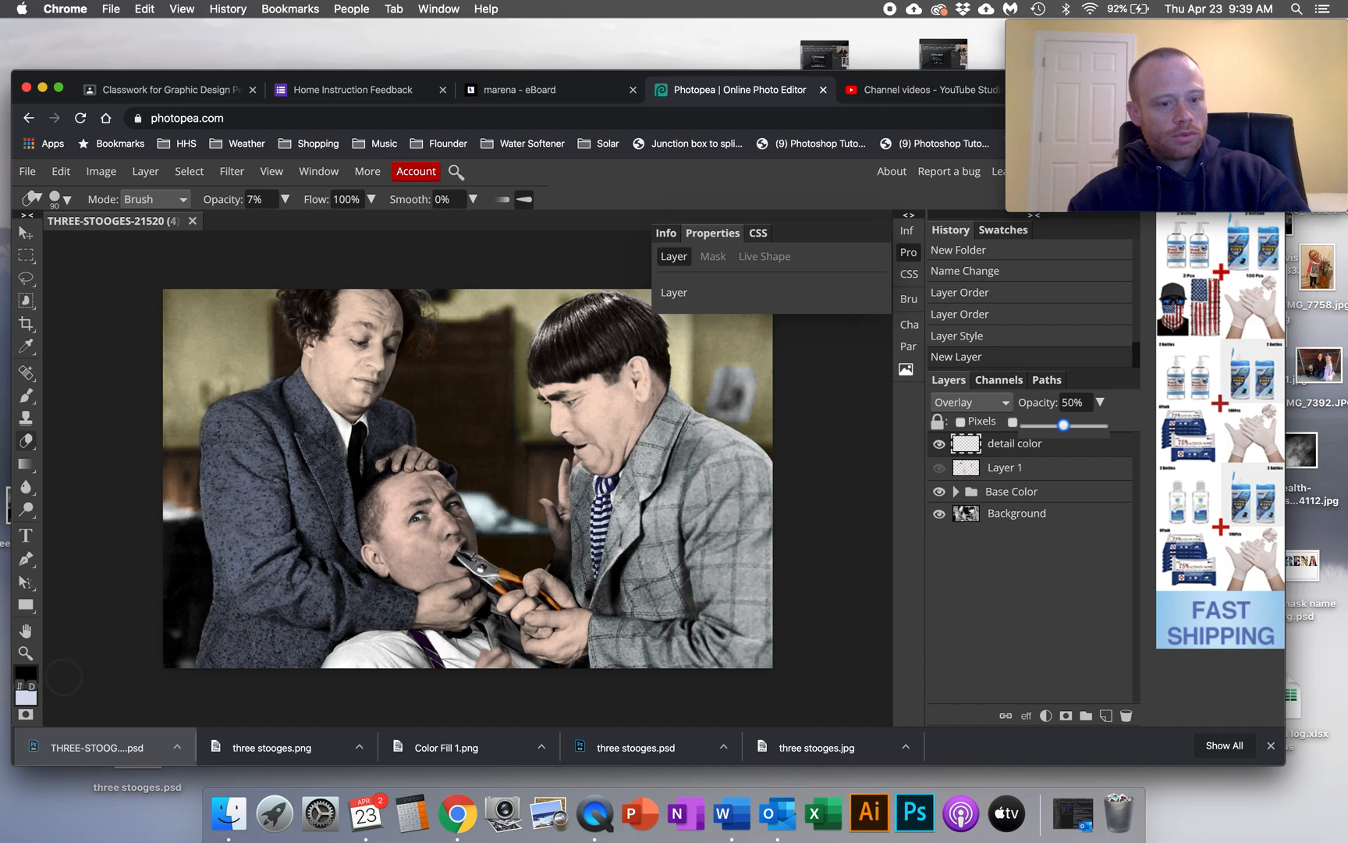
Set the foreground color to white with a black background color, and prepare the Brush tool at 39% opacity.
{"action": "left_click", "coordinate": [28, 674]}
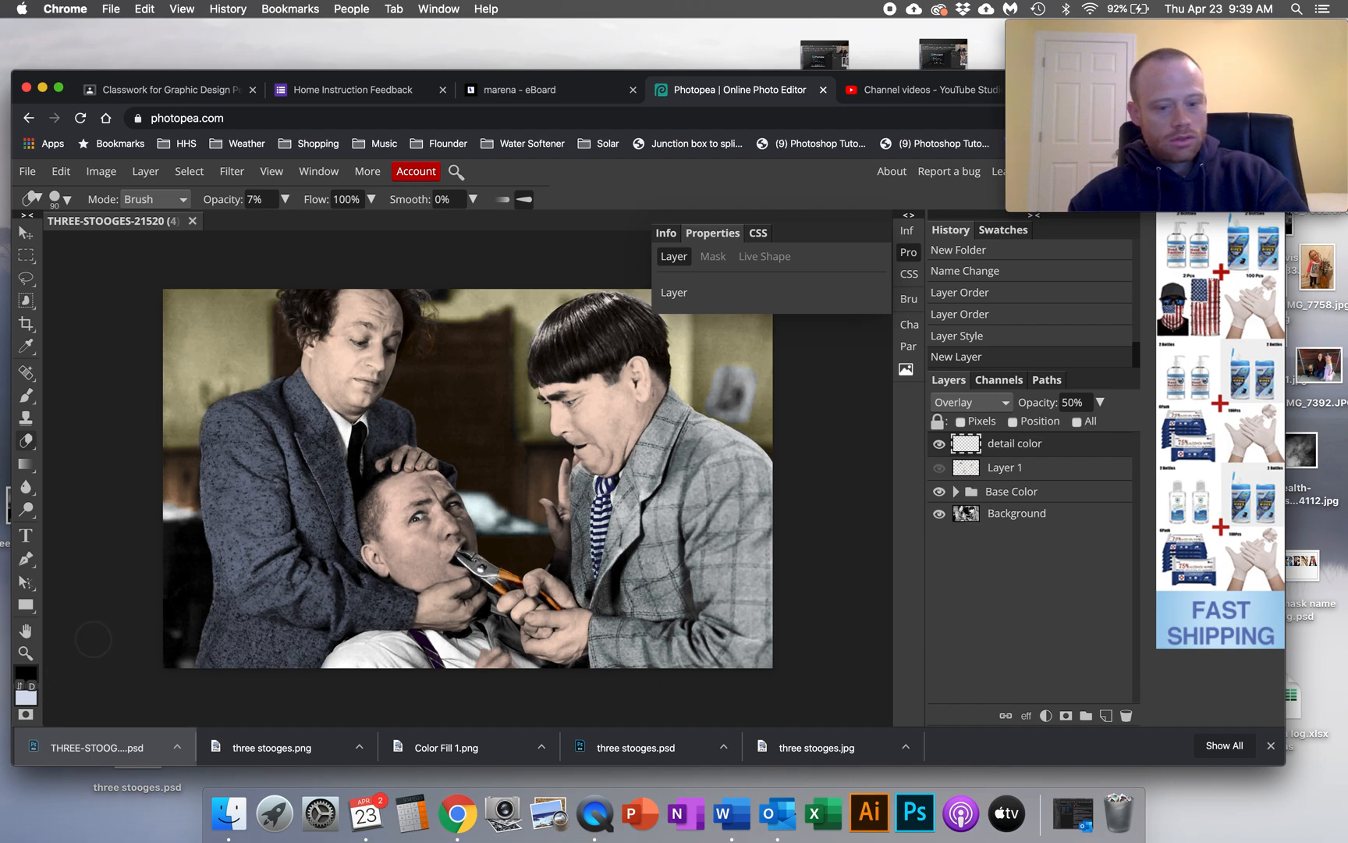
{"action": "left_click", "coordinate": [20, 684]}
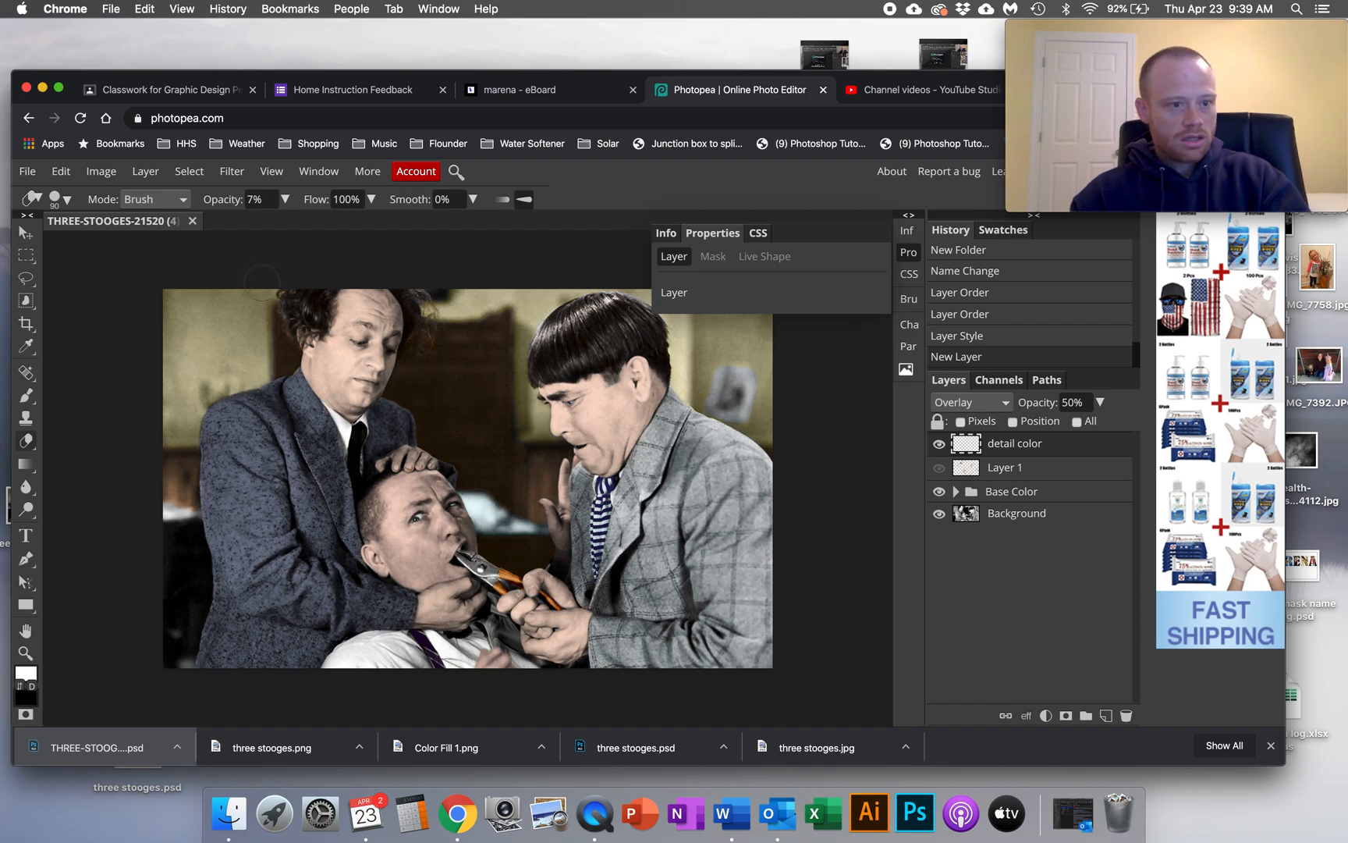
{"action": "left_click", "coordinate": [26, 395]}
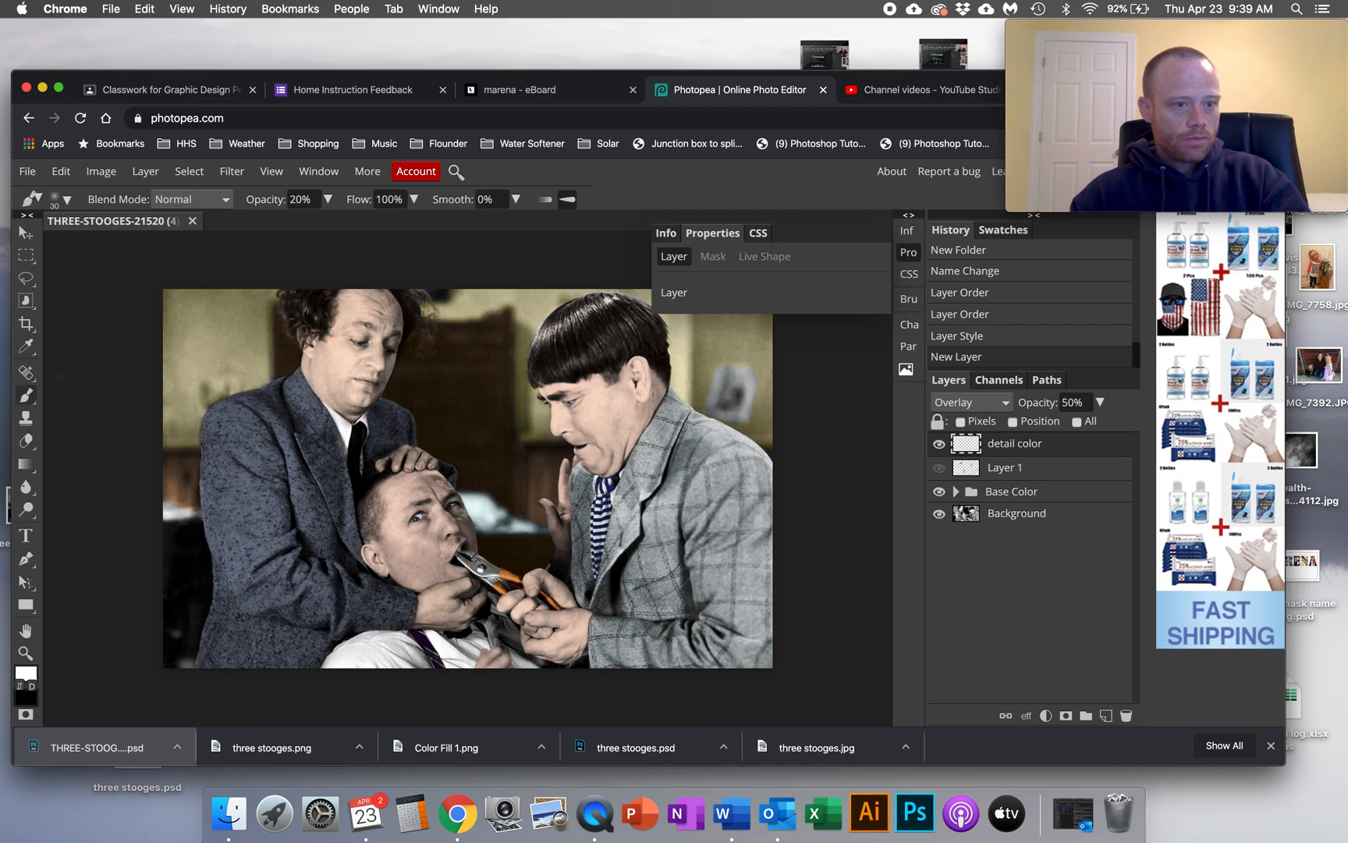
{"action": "left_click", "coordinate": [69, 200]}
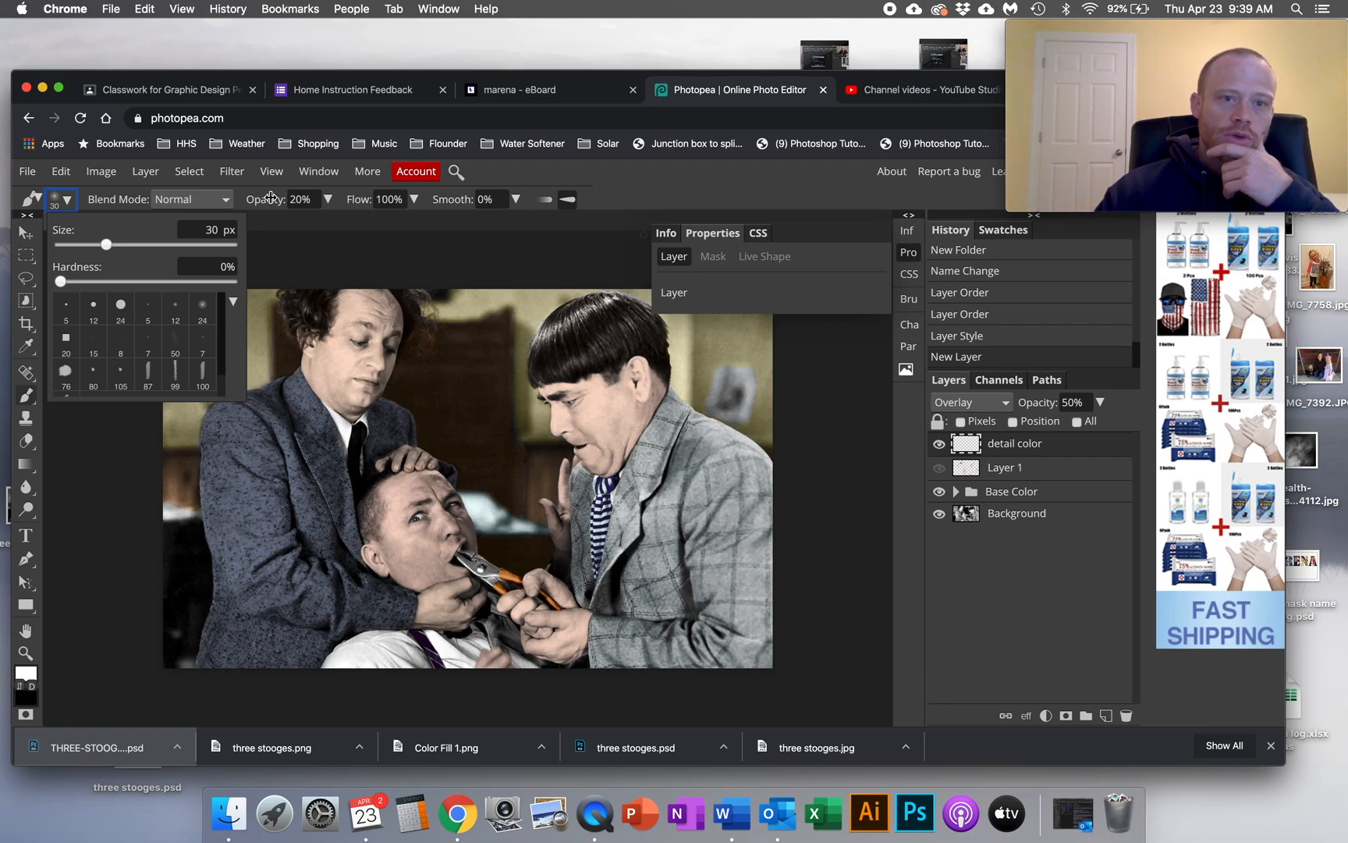
{"action": "left_click", "coordinate": [328, 199]}
{"action": "left_click_drag", "start_coordinate": [269, 226], "coordinate": [284, 227]}
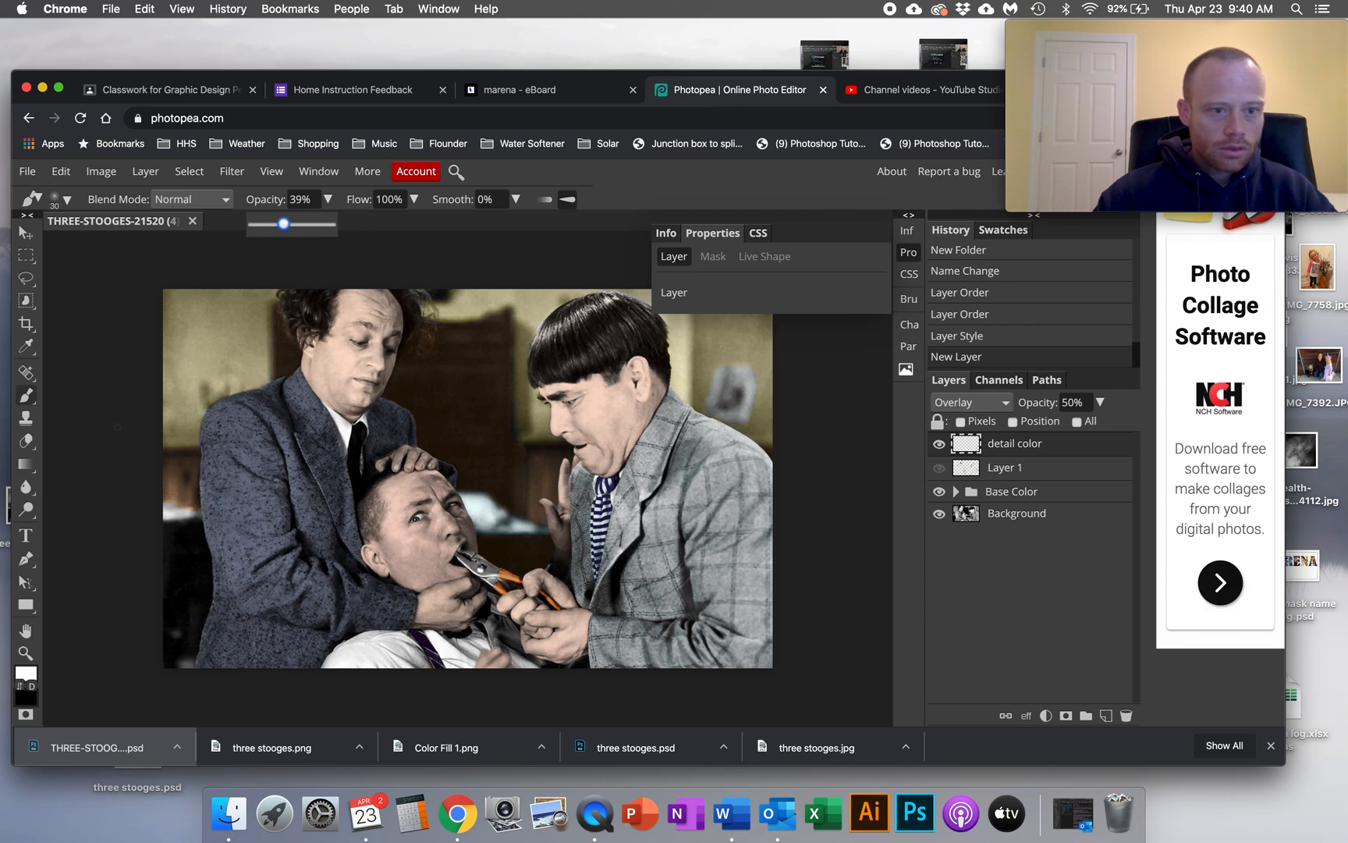
{"action": "left_click", "coordinate": [117, 427]}
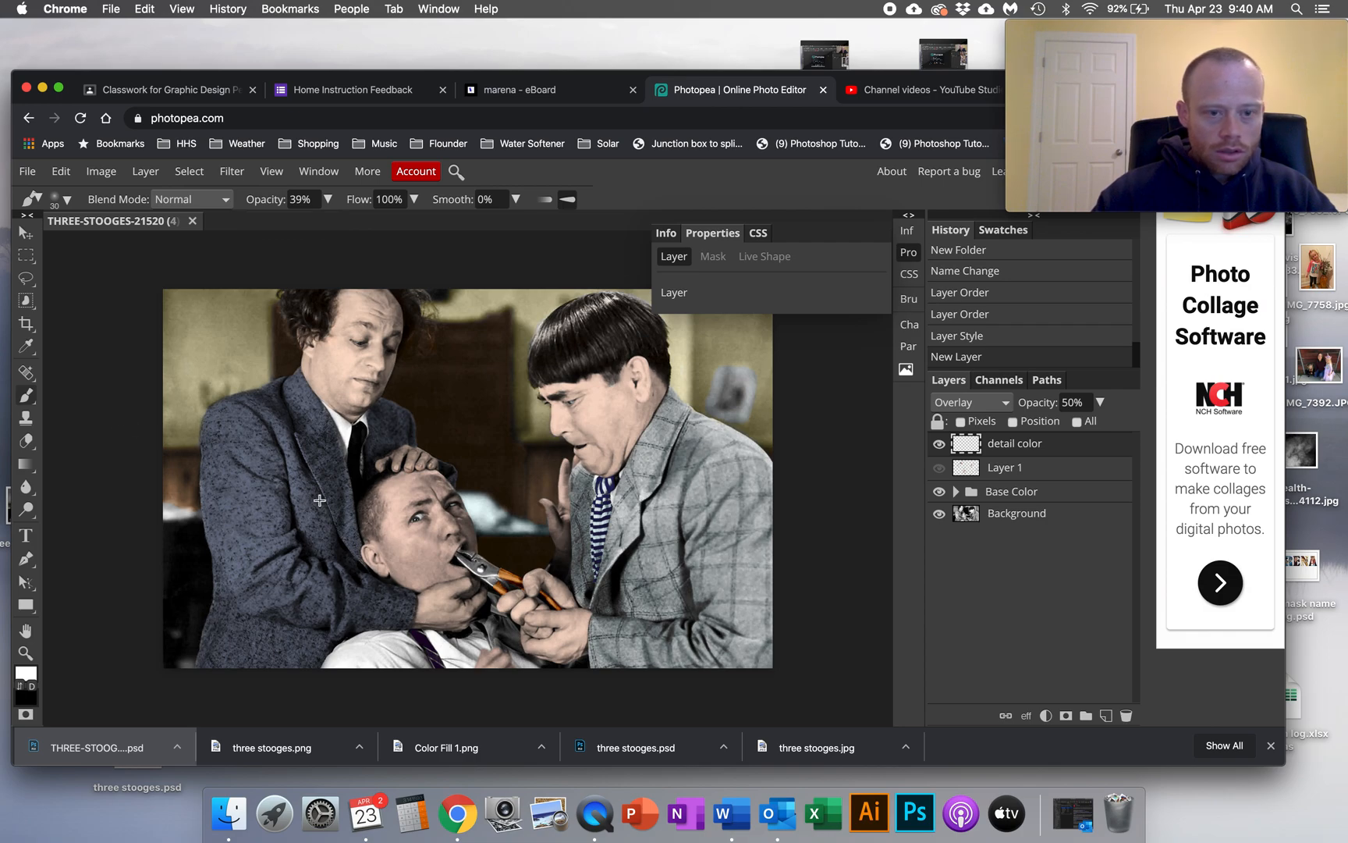
{"action": "scroll", "coordinate": [295, 473], "scroll_direction": "up", "scroll_amount": 5}
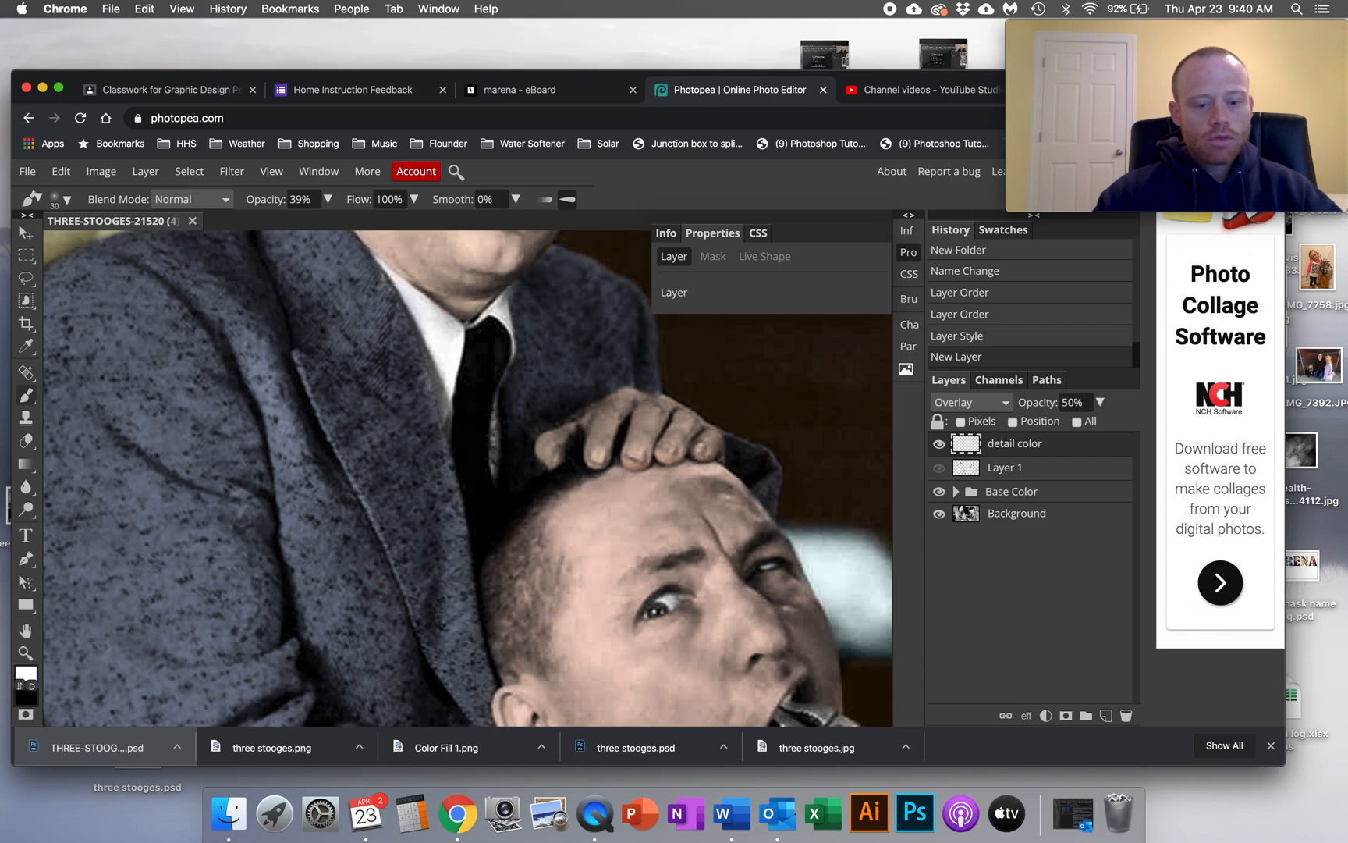
Undo the last brush stroke and set the Brush tool to 21% opacity and size 40.
{"action": "scroll", "coordinate": [232, 291], "scroll_direction": "down", "scroll_amount": 2}
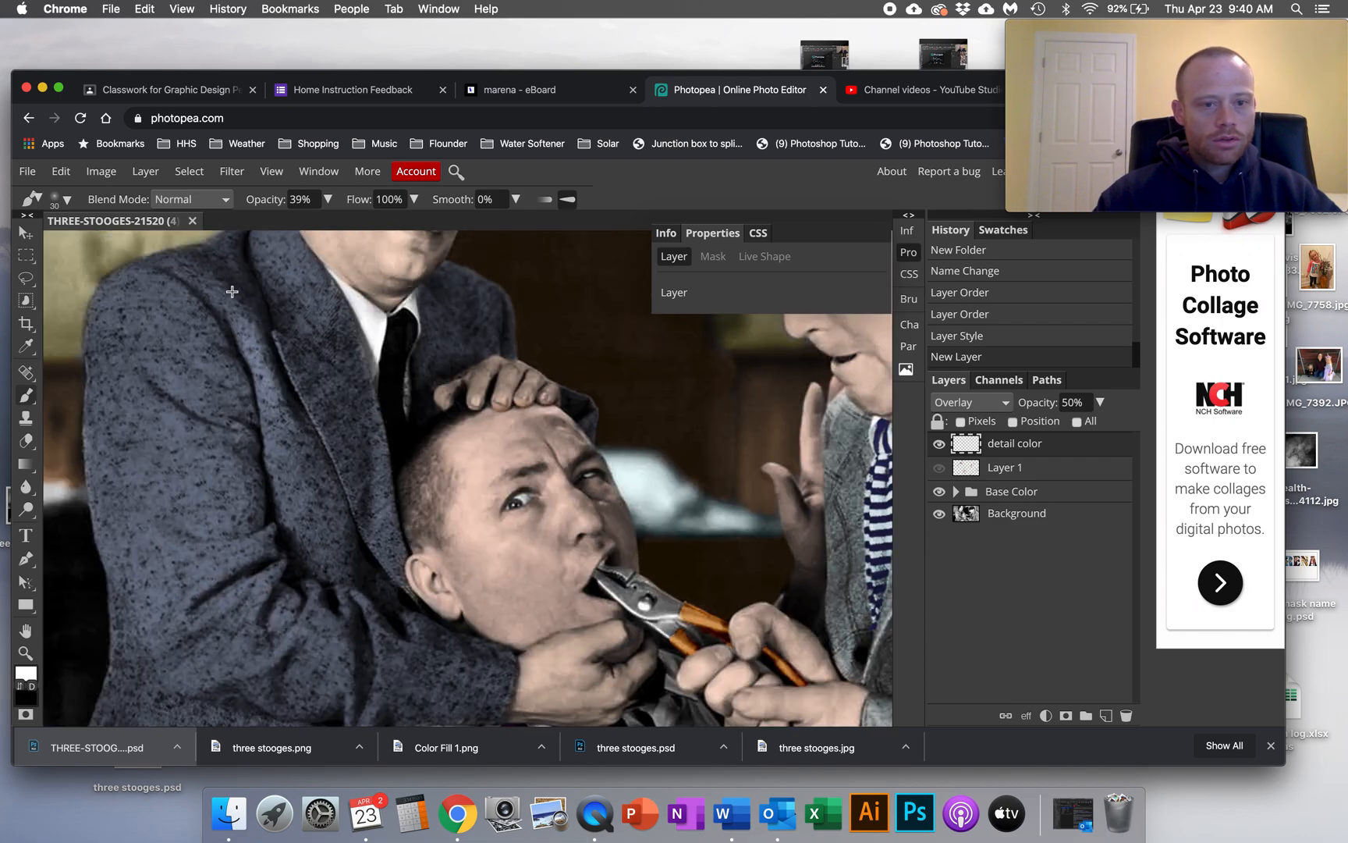
{"action": "scroll", "coordinate": [232, 291], "scroll_direction": "down", "scroll_amount": 2}
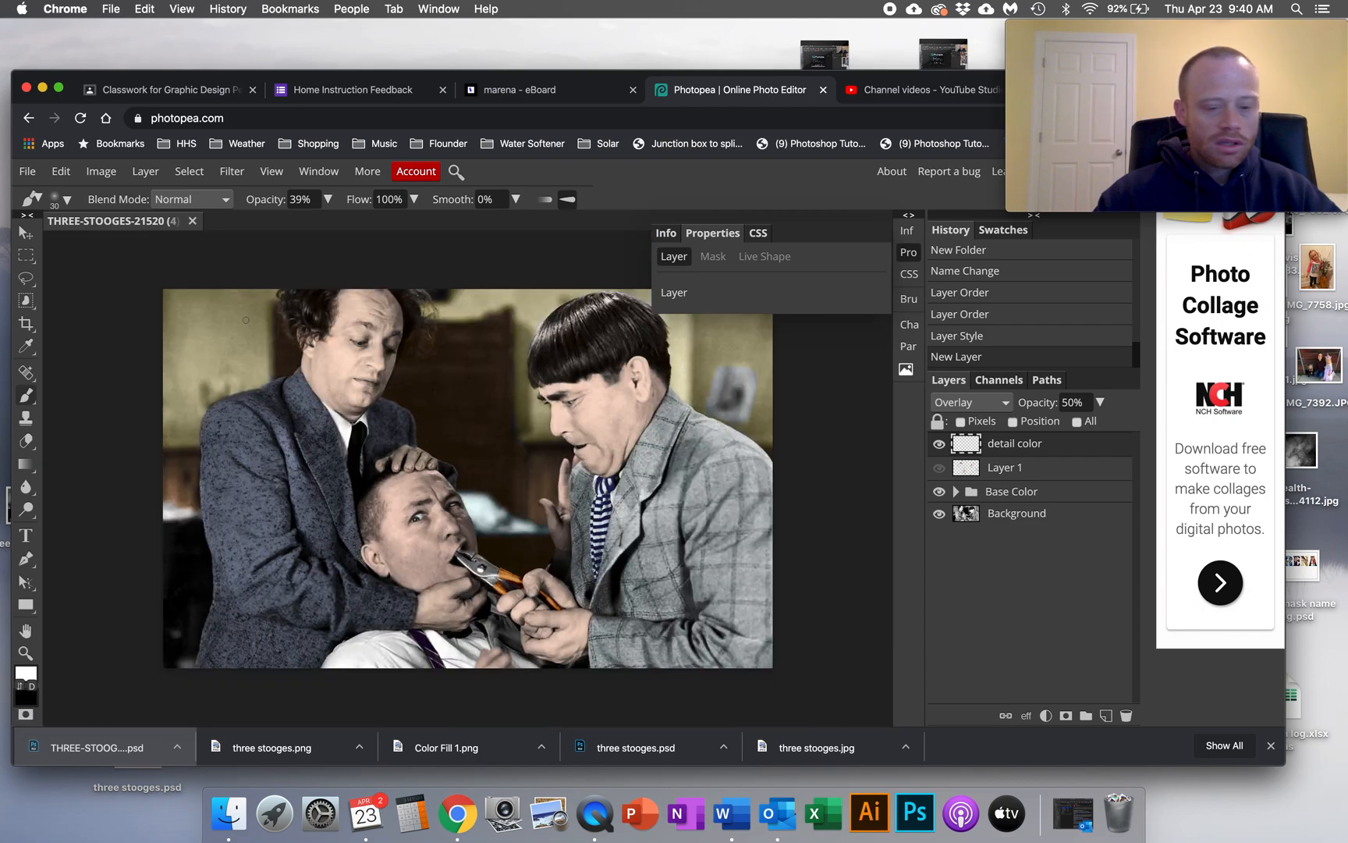
{"action": "key", "text": "super+z"}
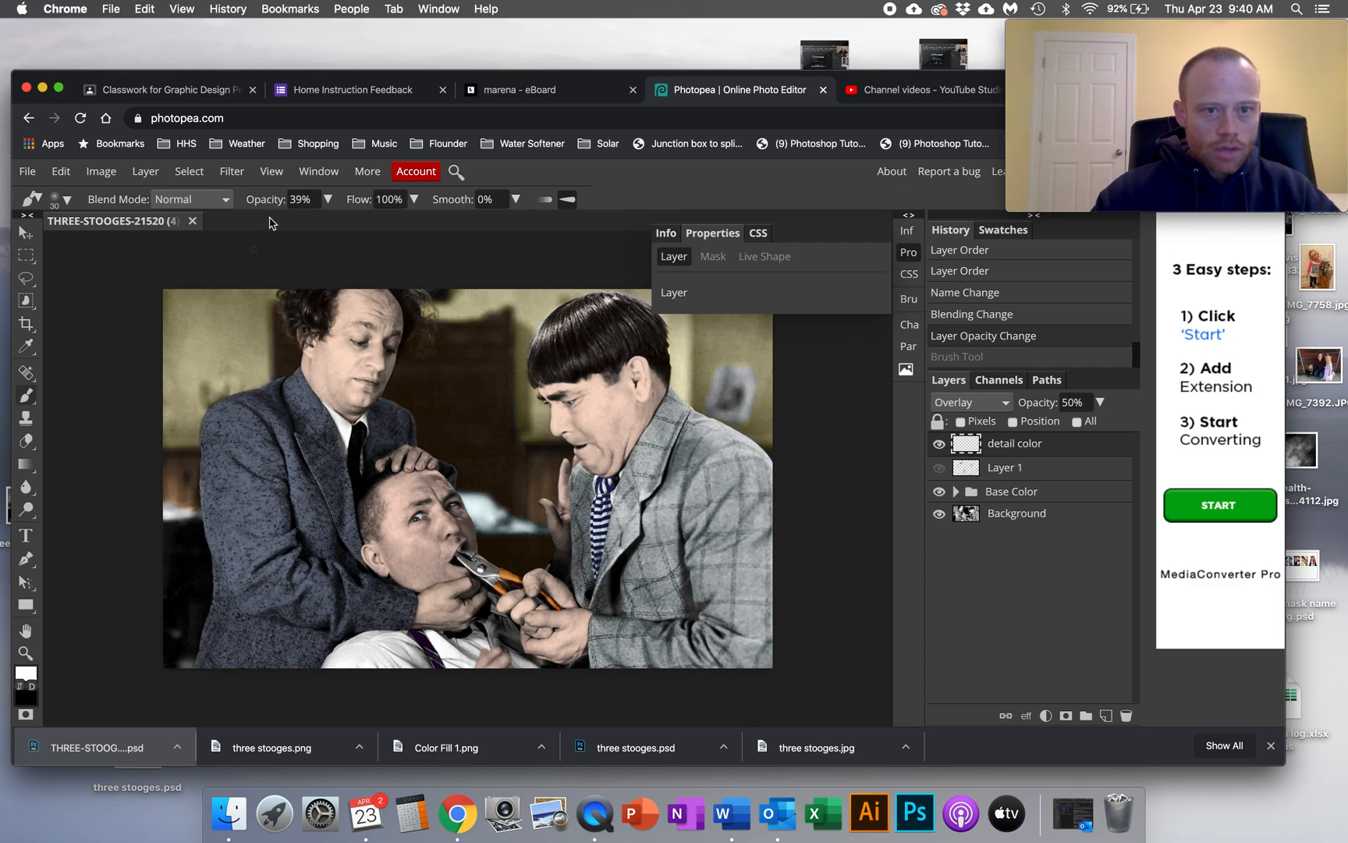
{"action": "left_click", "coordinate": [328, 199]}
{"action": "left_click_drag", "start_coordinate": [287, 229], "coordinate": [269, 224]}
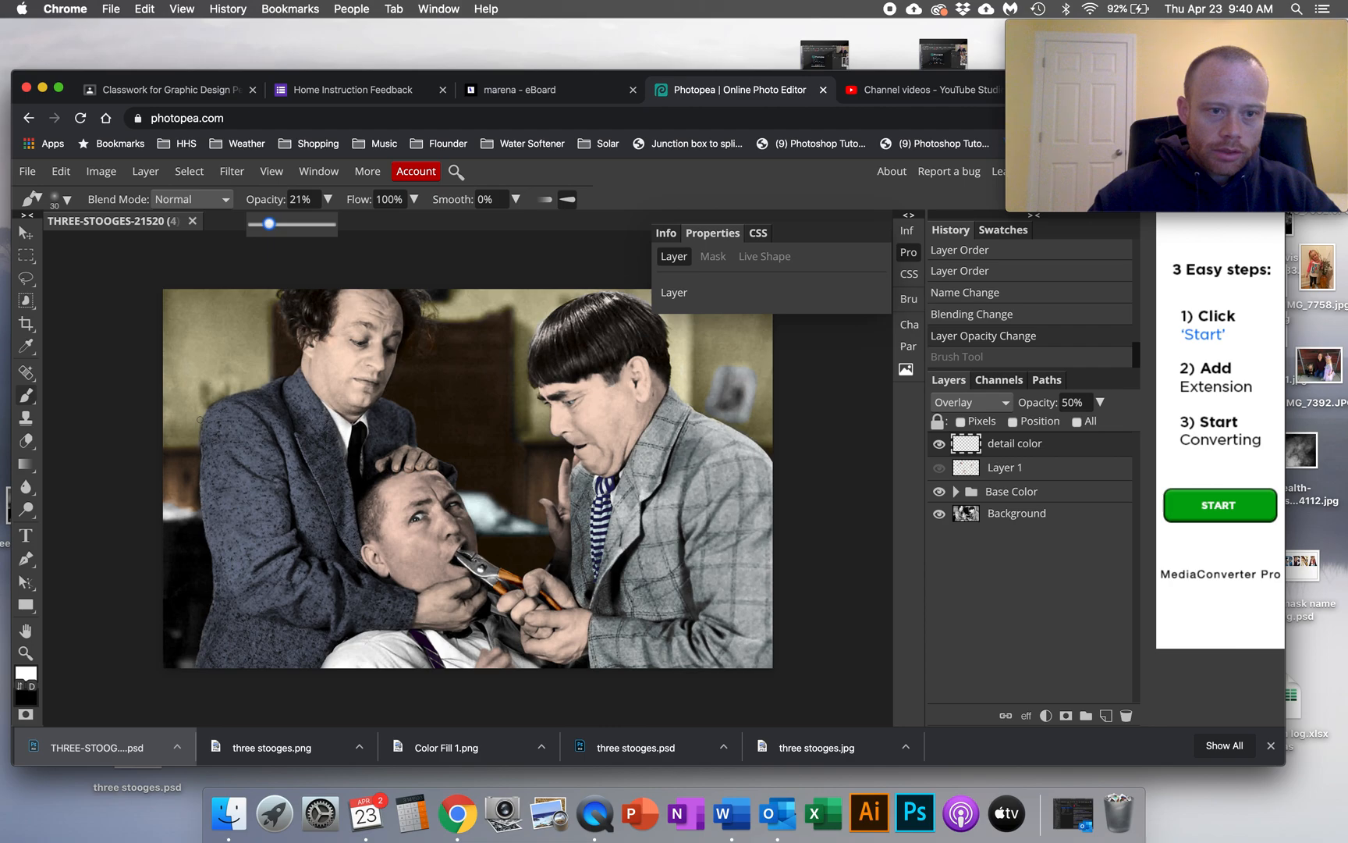
{"action": "left_click", "coordinate": [125, 362]}
{"action": "key", "text": "bracketright"}
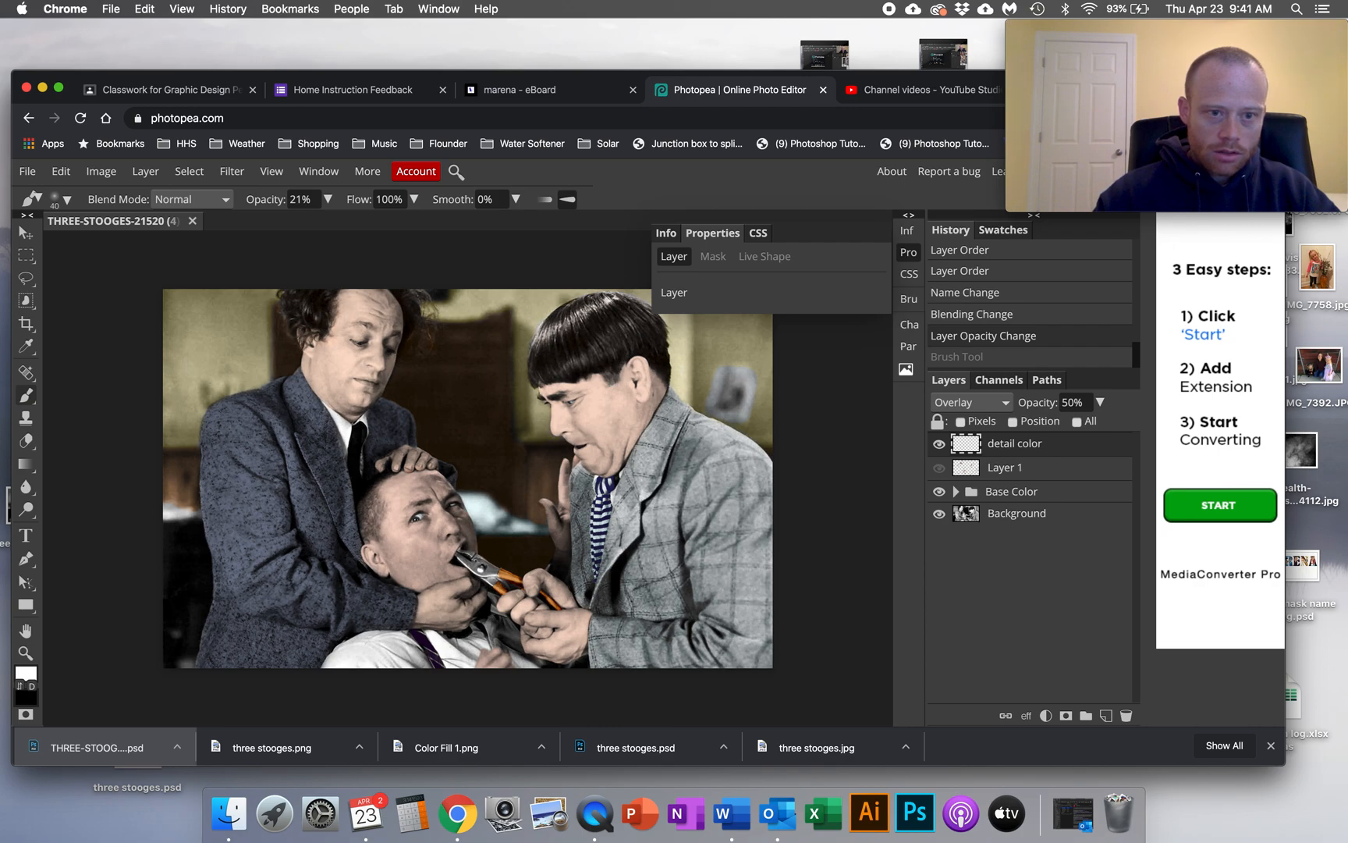
Undo the last brush stroke, then swap the foreground color to black and lower the brush opacity to 4%.
{"action": "key", "text": "super+z"}
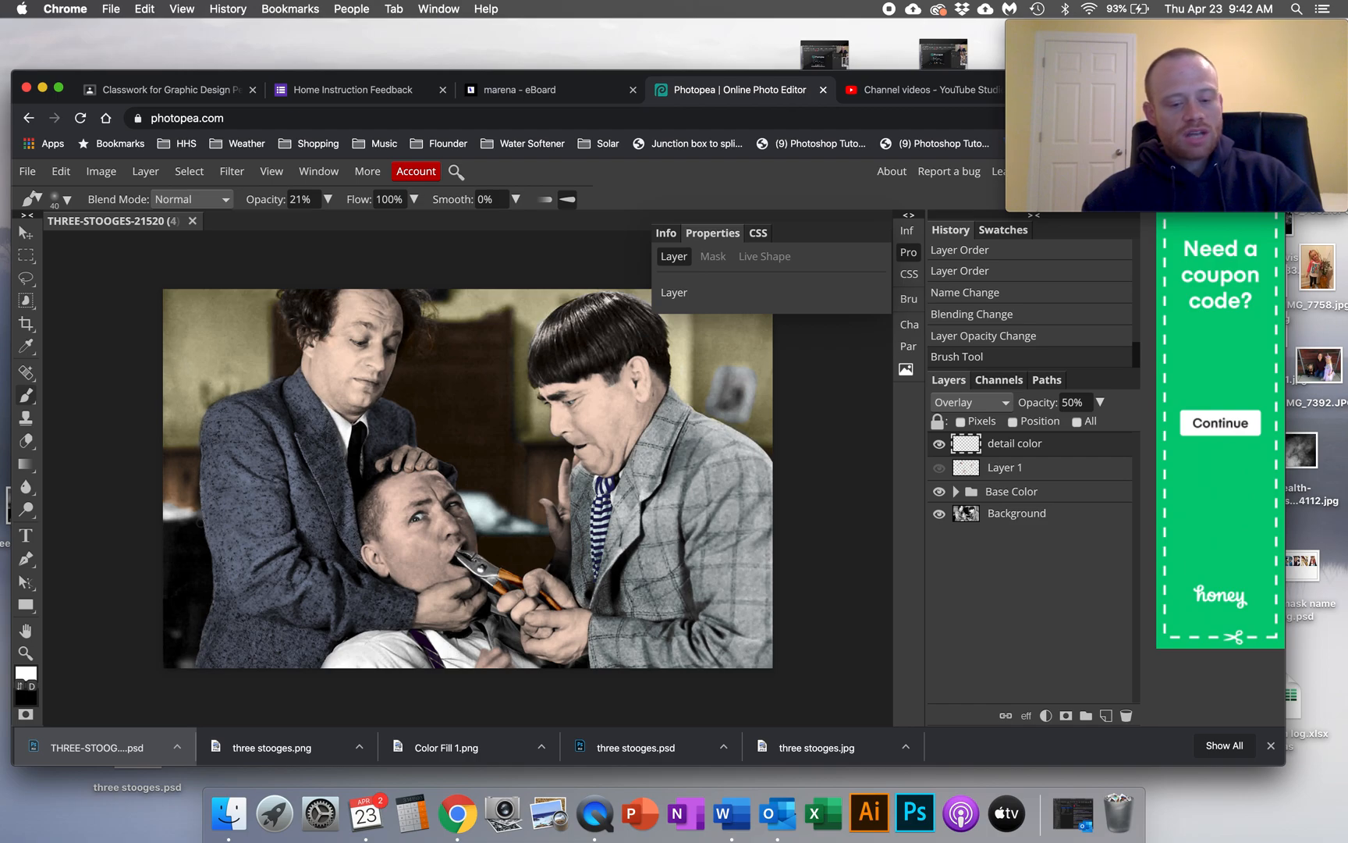
{"action": "key", "text": "x"}
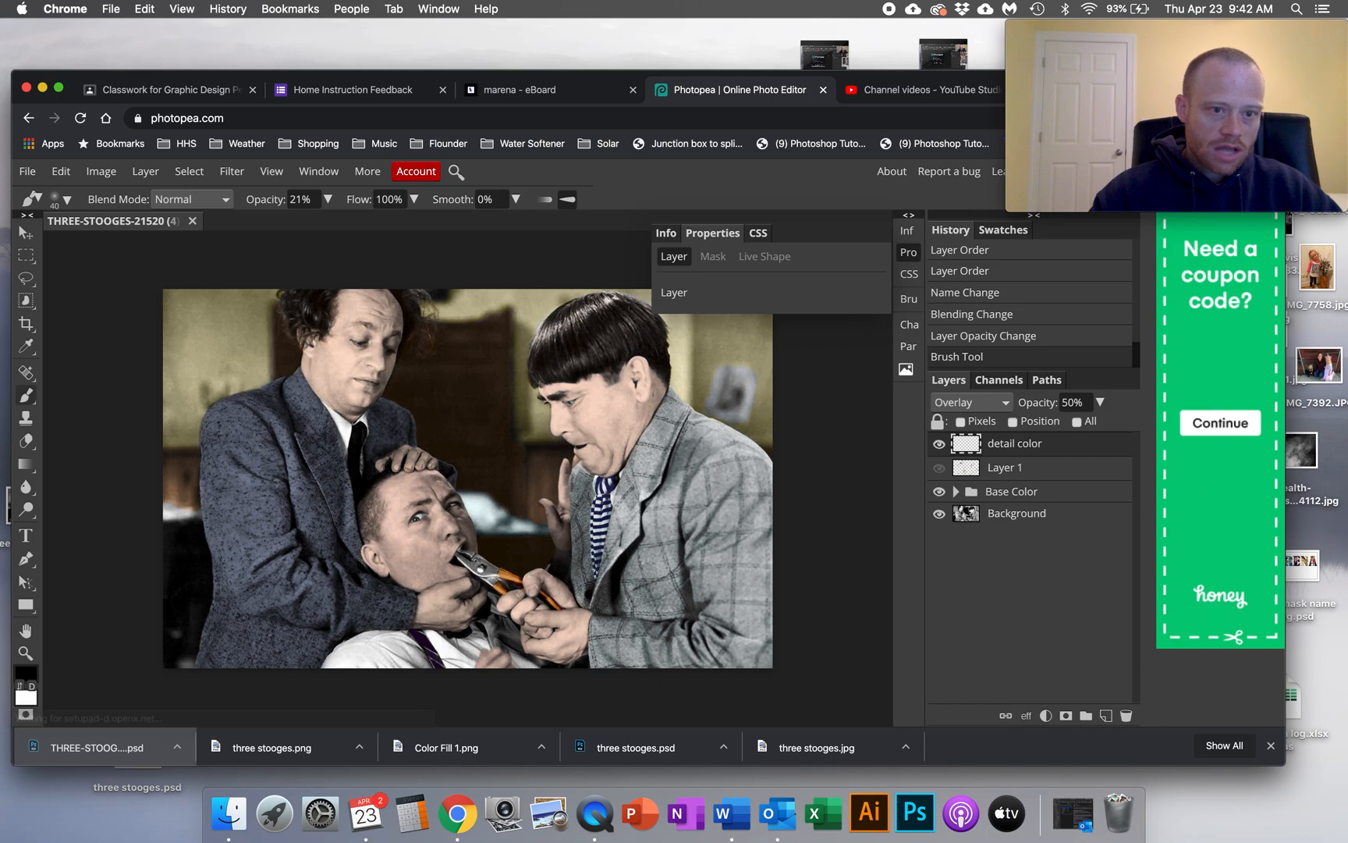
{"action": "left_click", "coordinate": [327, 199]}
{"action": "left_click_drag", "start_coordinate": [269, 226], "coordinate": [255, 231]}
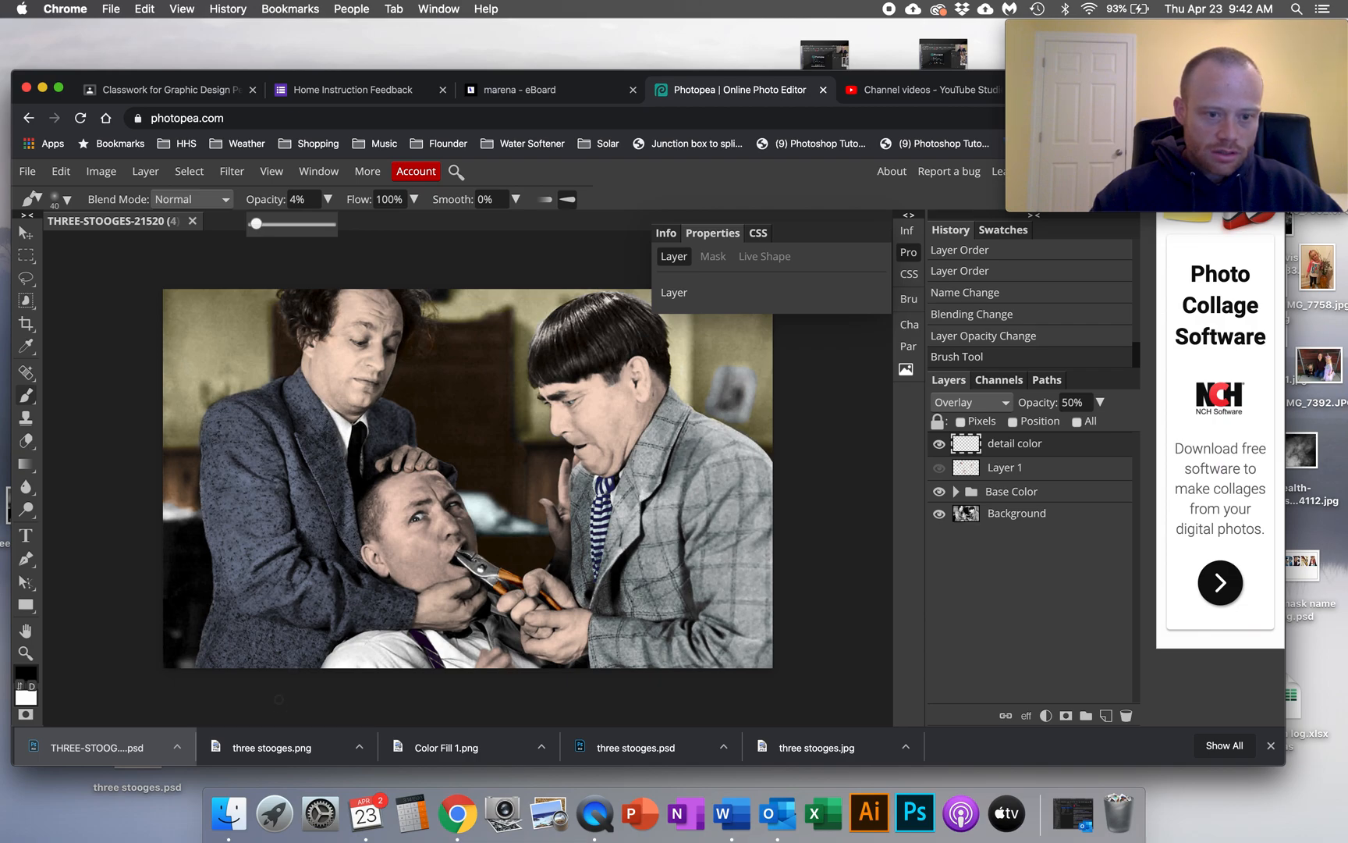
{"action": "key", "text": "Escape"}
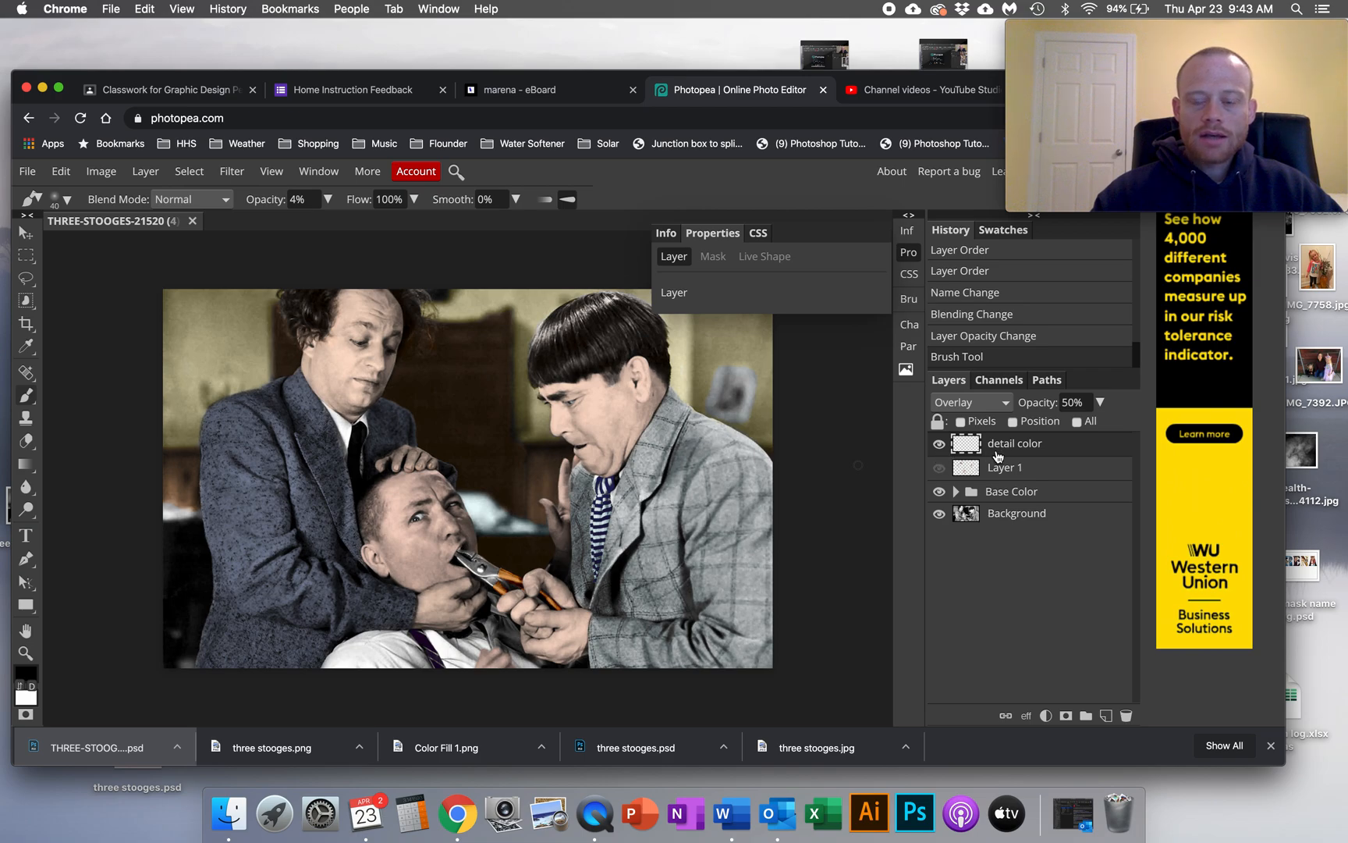
Toggle the detail color layer's visibility repeatedly to compare the photo with and without the brushed shading.
{"action": "left_click", "coordinate": [940, 445]}
{"action": "left_click", "coordinate": [940, 447]}
{"action": "left_click", "coordinate": [941, 447]}
{"action": "left_click", "coordinate": [941, 447]}
{"action": "left_click", "coordinate": [941, 447]}
{"action": "left_click", "coordinate": [941, 447]}
{"action": "left_click", "coordinate": [941, 447]}
{"action": "left_click", "coordinate": [941, 447]}
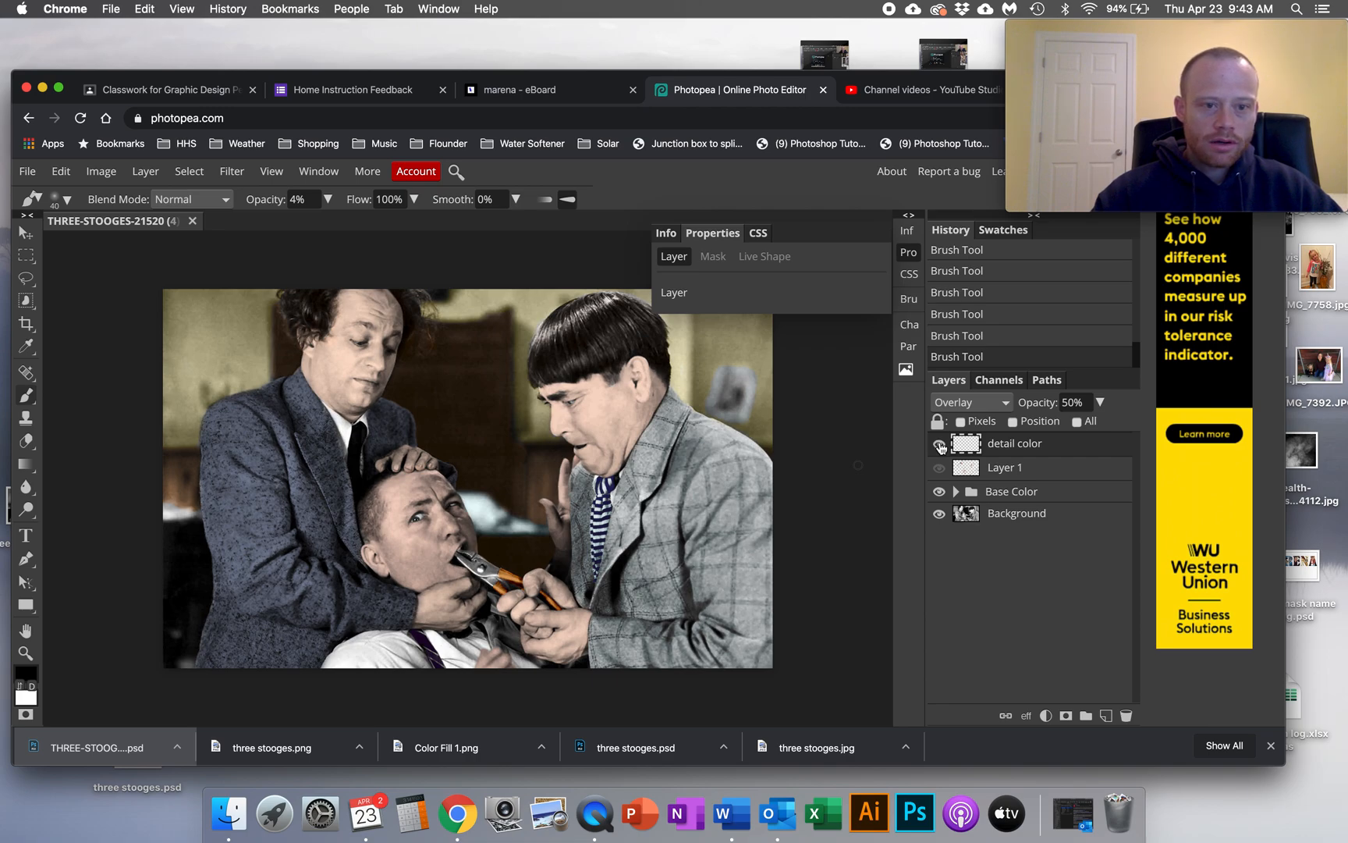
{"action": "left_click", "coordinate": [941, 447]}
{"action": "left_click", "coordinate": [940, 447]}
{"action": "left_click", "coordinate": [940, 447]}
{"action": "left_click", "coordinate": [941, 447]}
{"action": "left_click", "coordinate": [940, 447]}
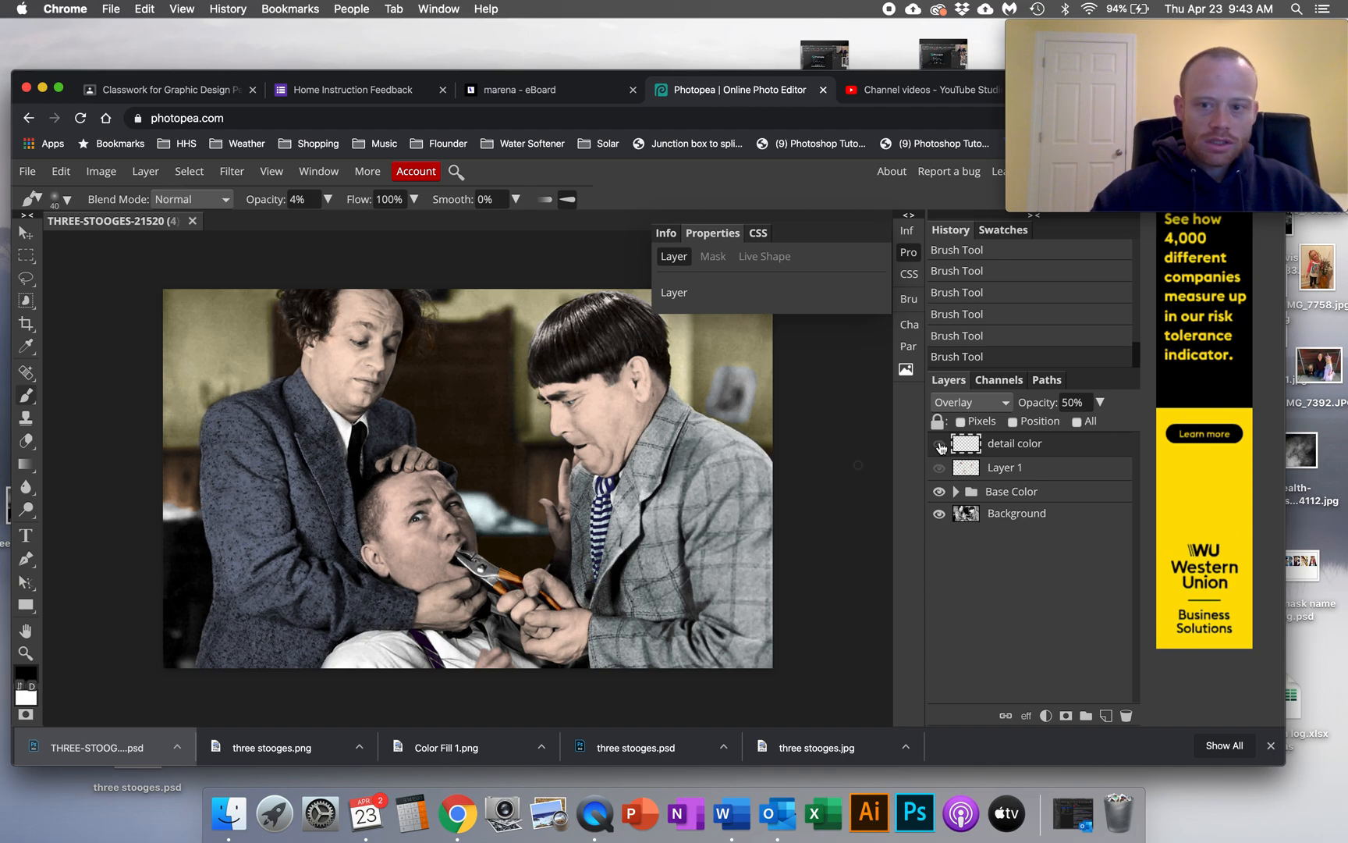
{"action": "left_click", "coordinate": [942, 448]}
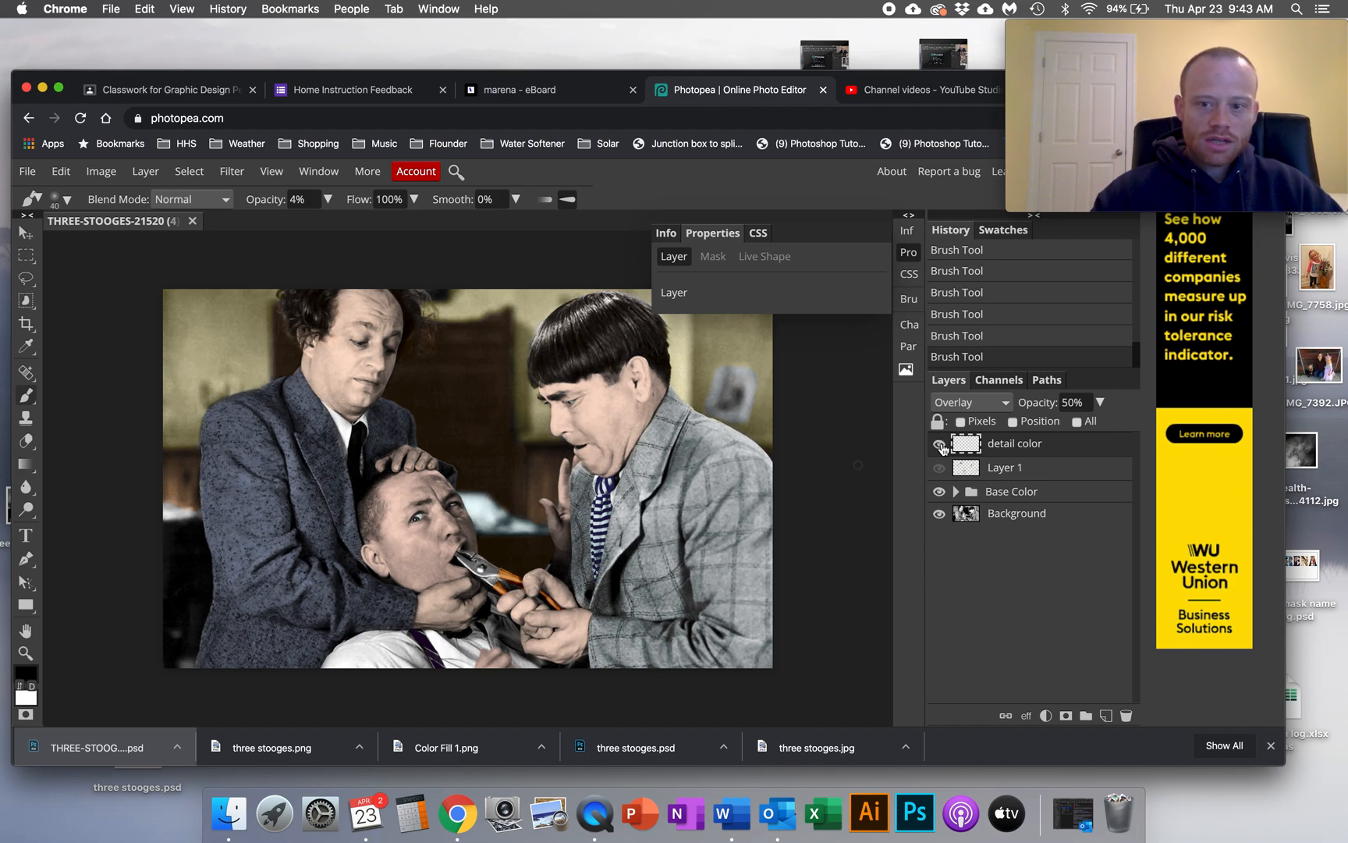
Try the detail color layer at 28% opacity and raise it slightly from there.
{"action": "left_click", "coordinate": [1100, 402]}
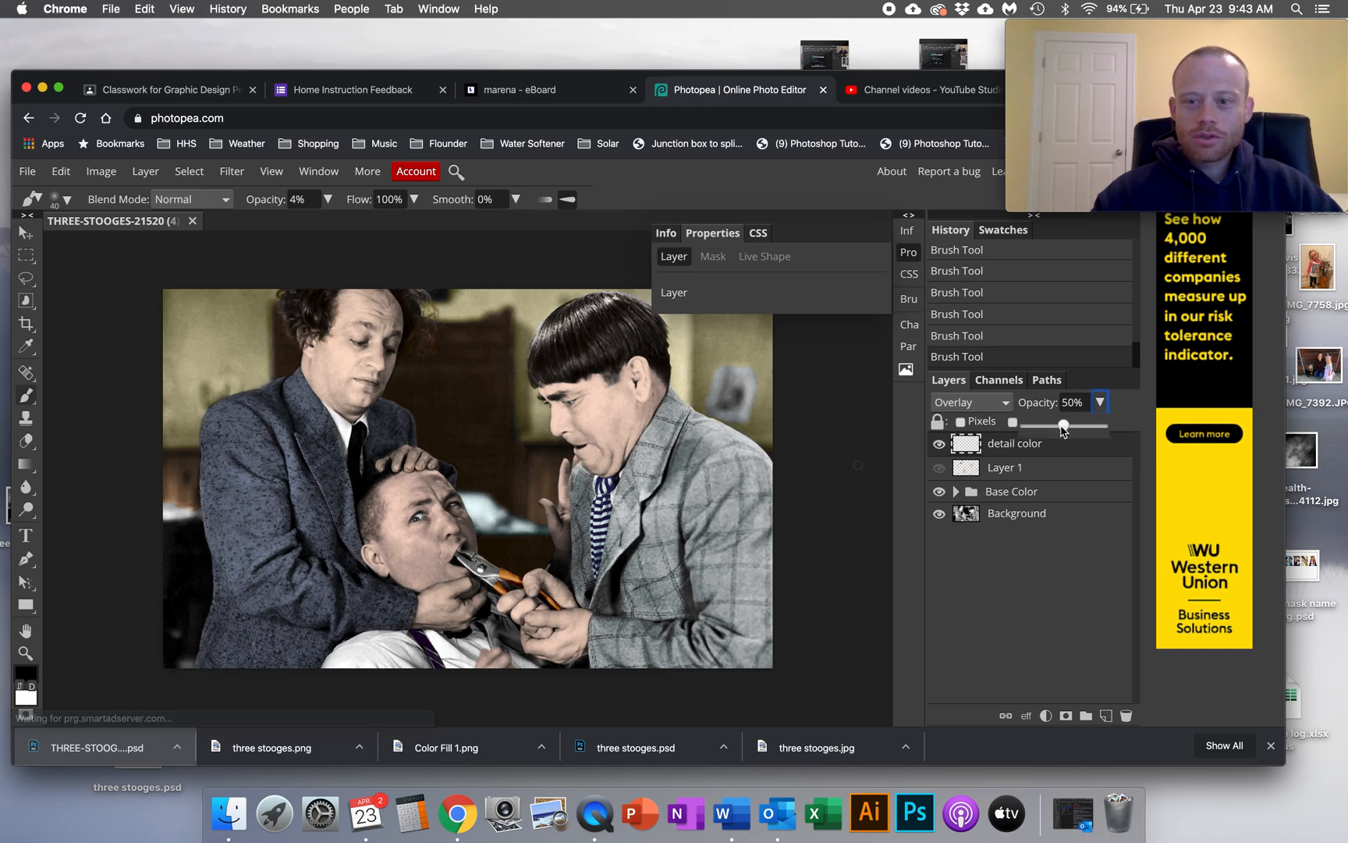
{"action": "left_click_drag", "start_coordinate": [1063, 426], "coordinate": [1050, 432]}
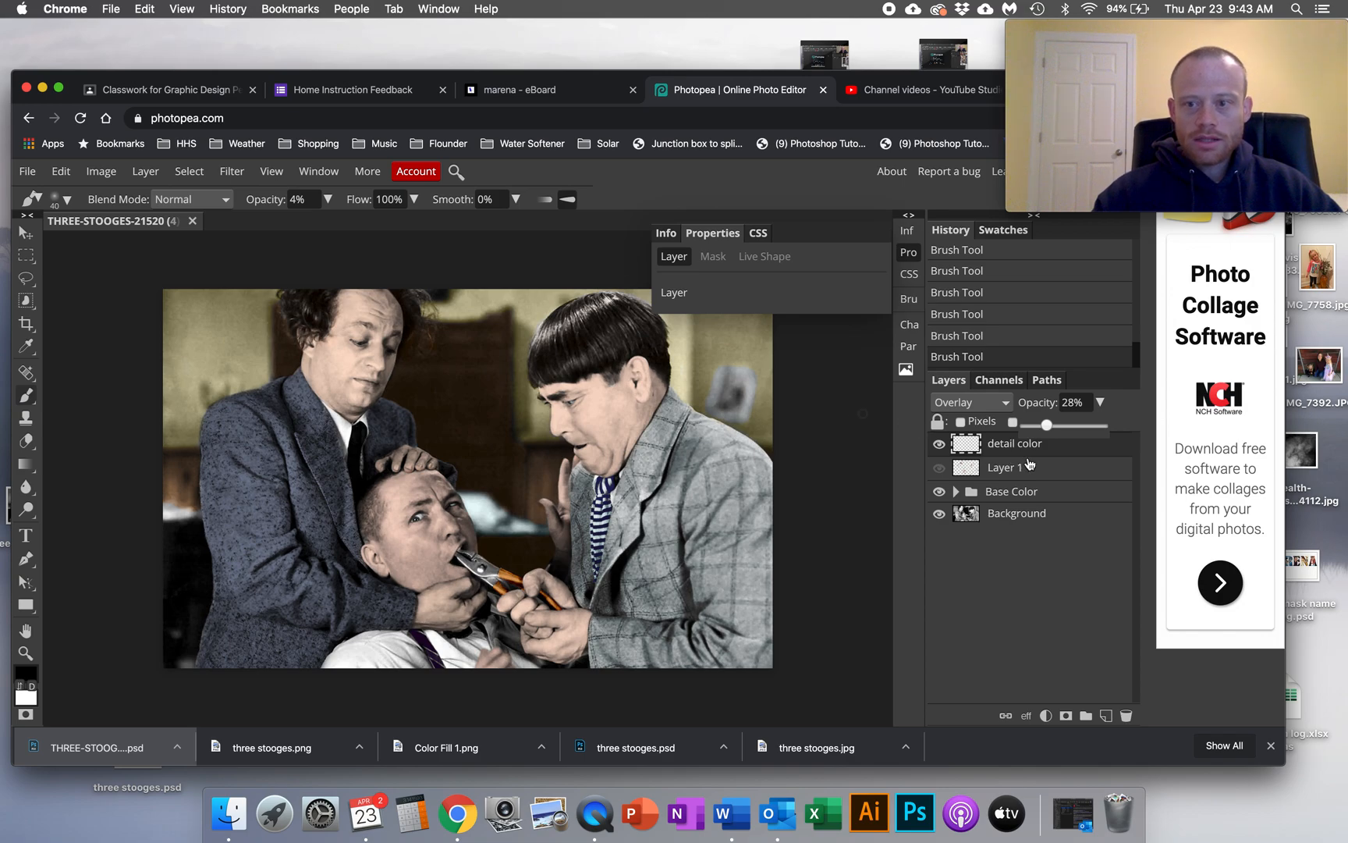
{"action": "left_click_drag", "start_coordinate": [1053, 430], "coordinate": [1061, 429]}
Add a new blank layer at the top of the stack and name it Faces.
{"action": "left_click", "coordinate": [1106, 715]}
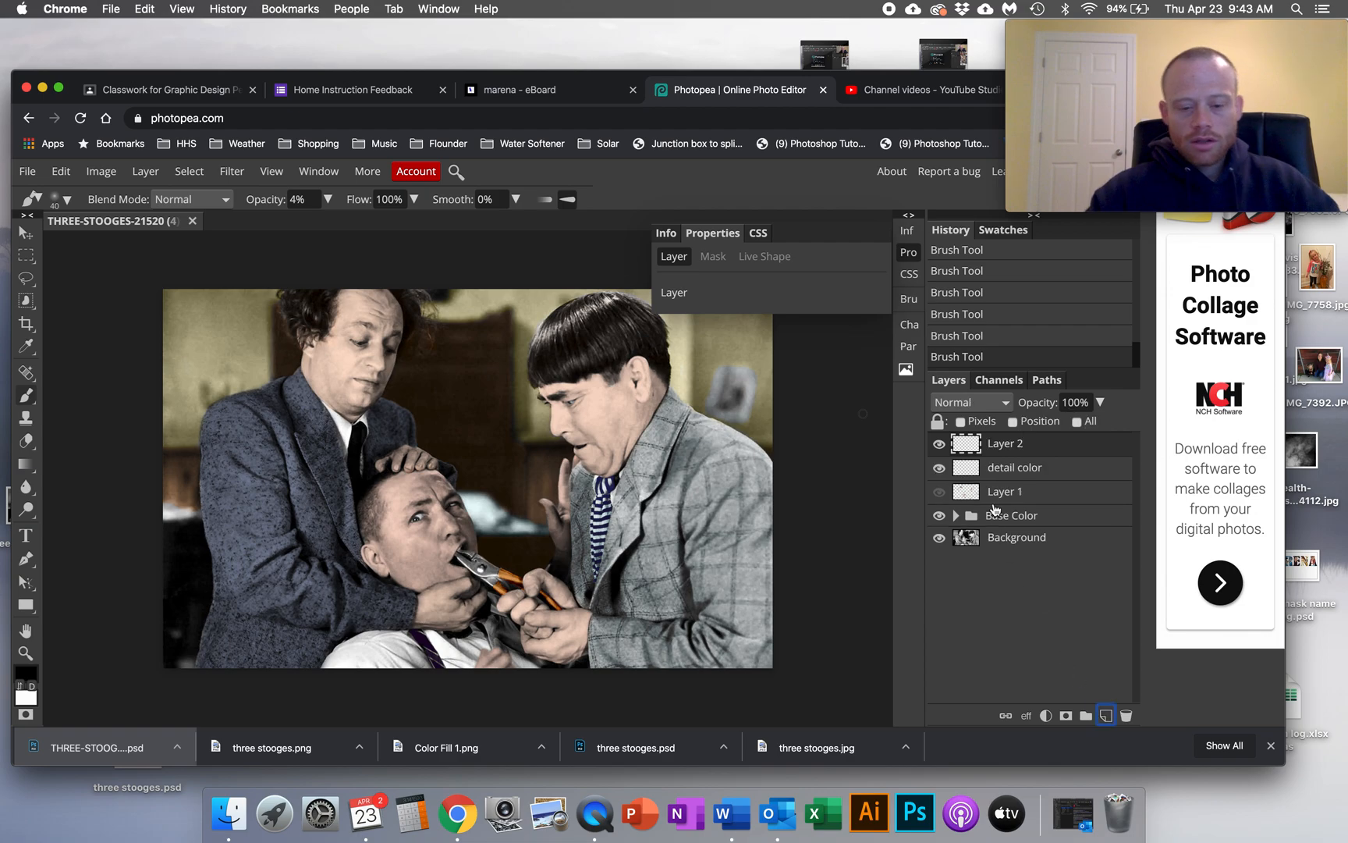
{"action": "double_click", "coordinate": [993, 444]}
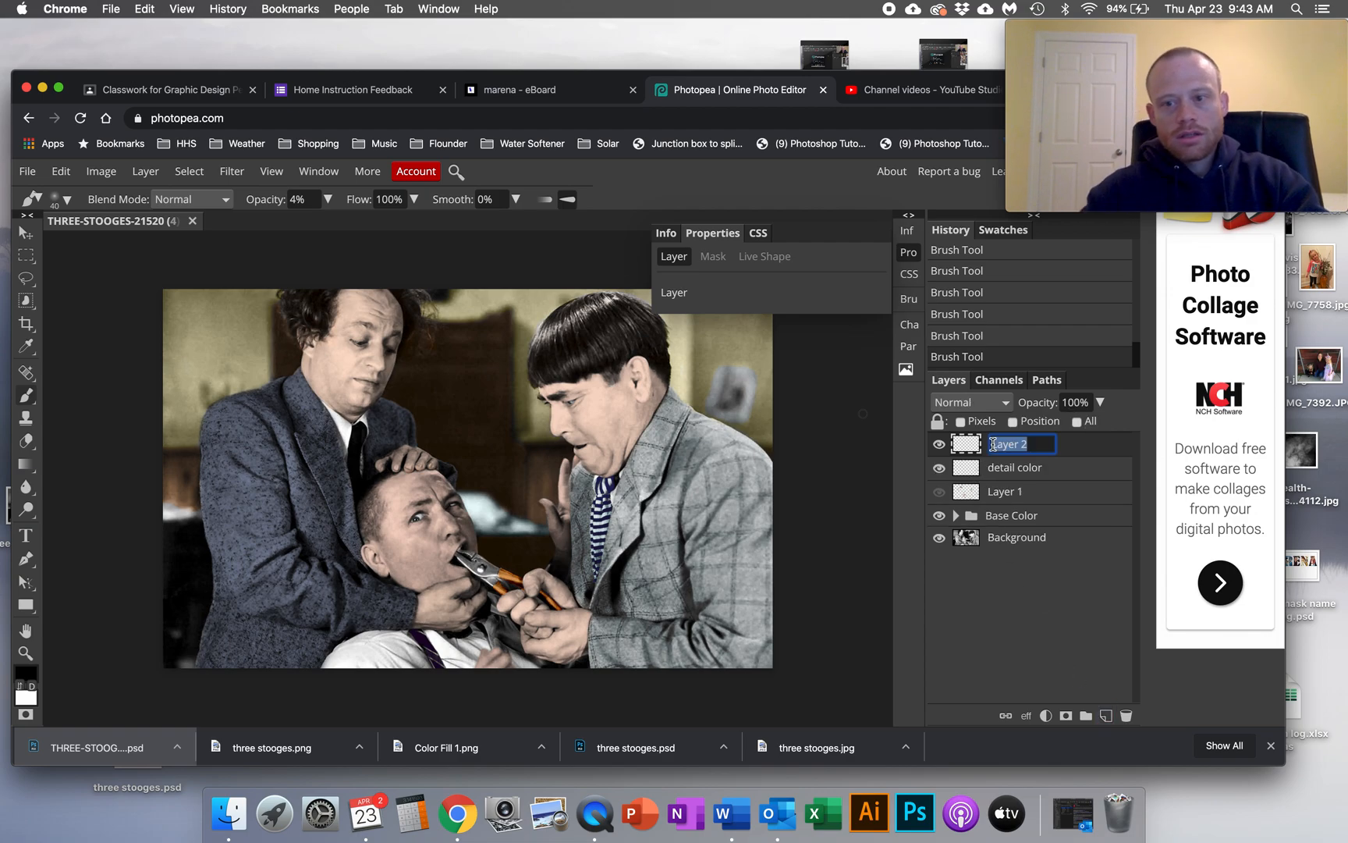
{"action": "type", "text": "Fac"}
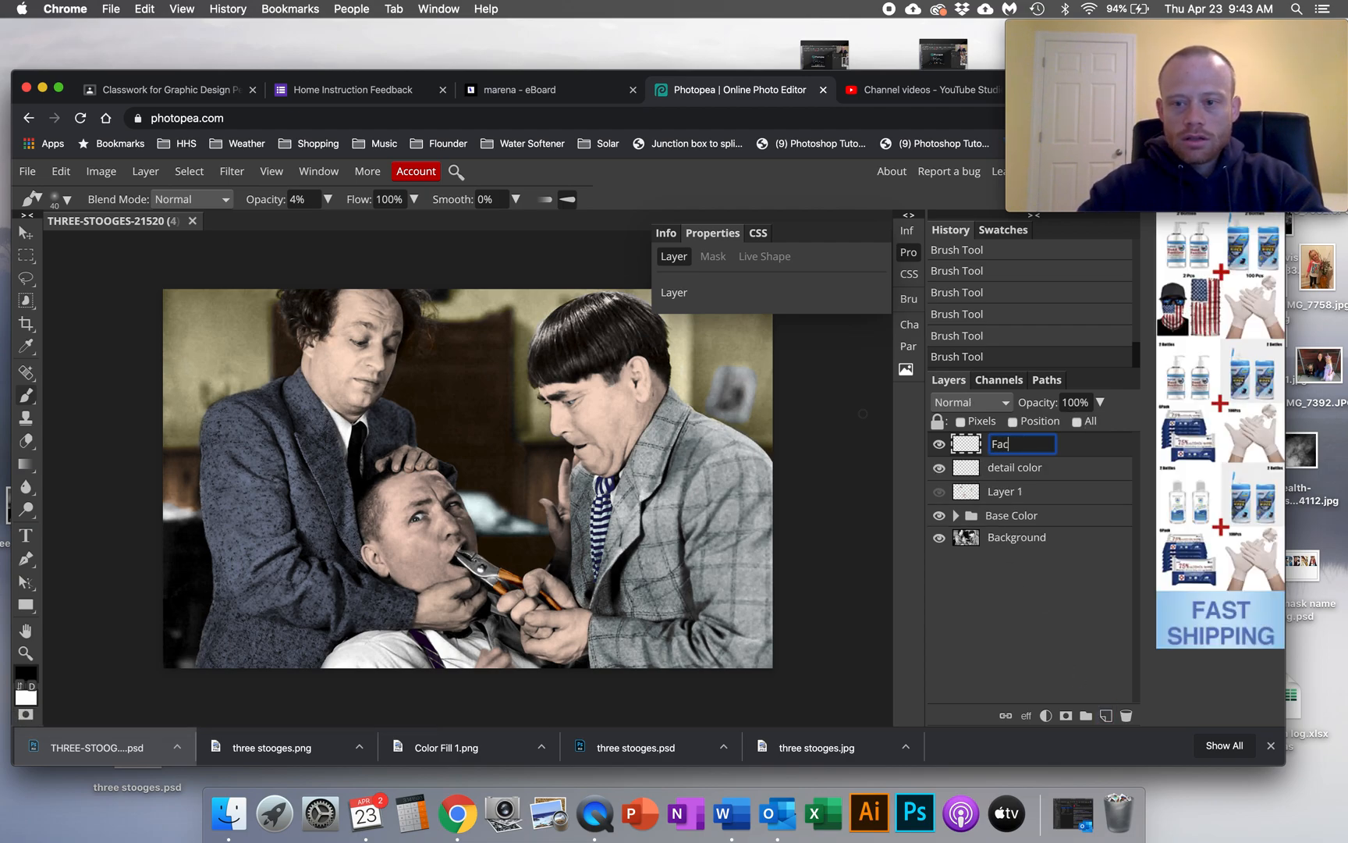
{"action": "type", "text": "es"}
{"action": "key", "text": "Return"}
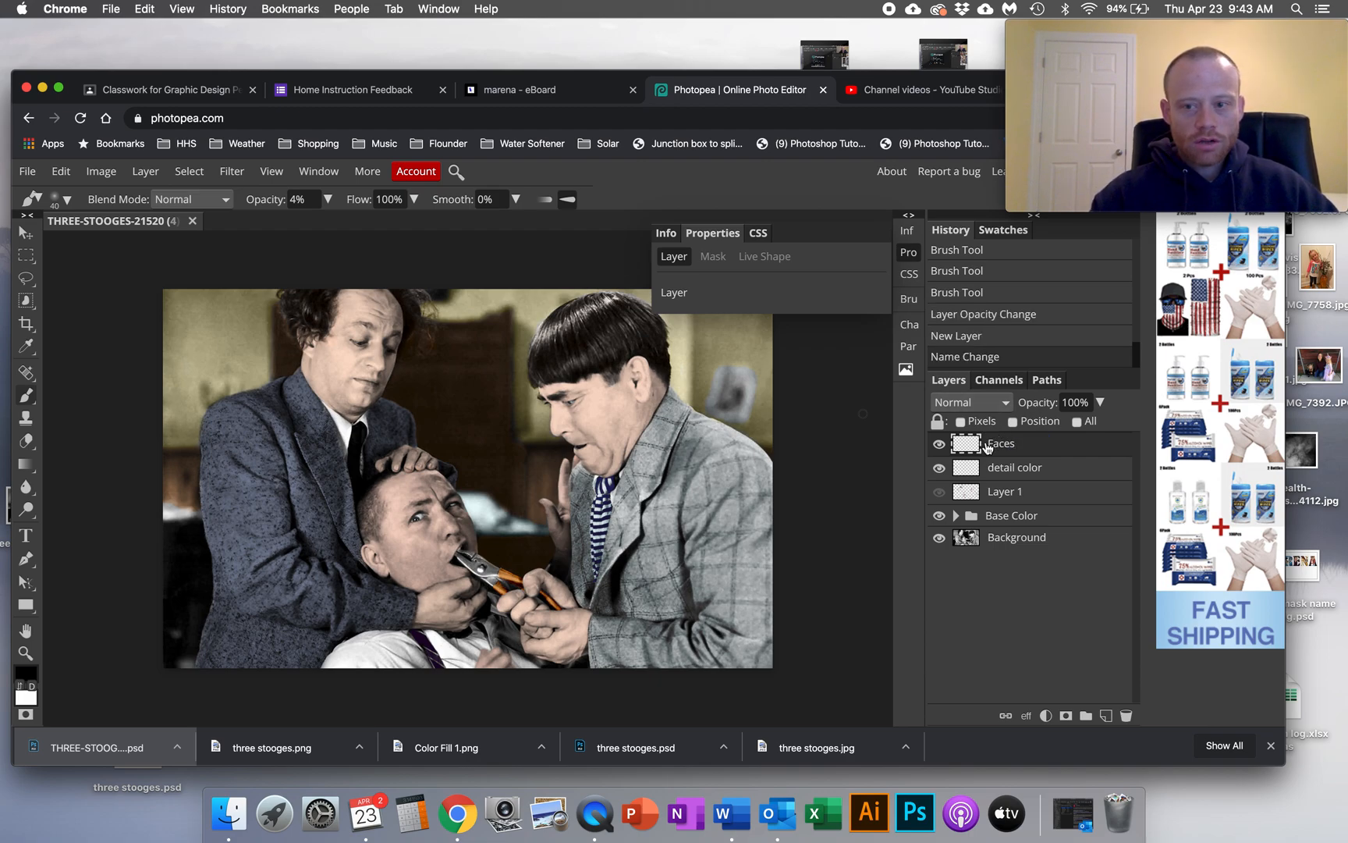
Set the Faces layer's blend mode to Overlay and its opacity to 51%.
{"action": "left_click", "coordinate": [993, 403]}
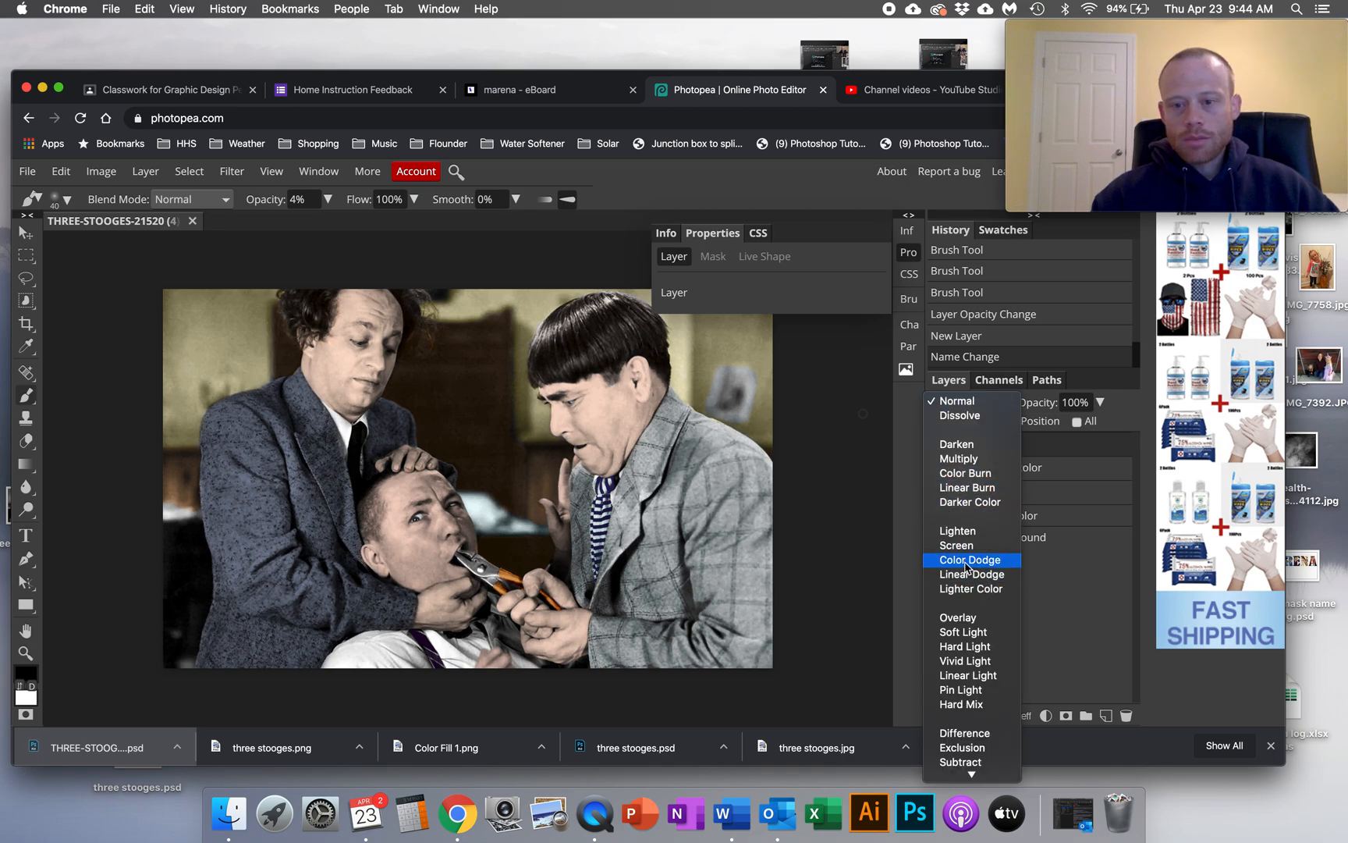
{"action": "left_click", "coordinate": [968, 618]}
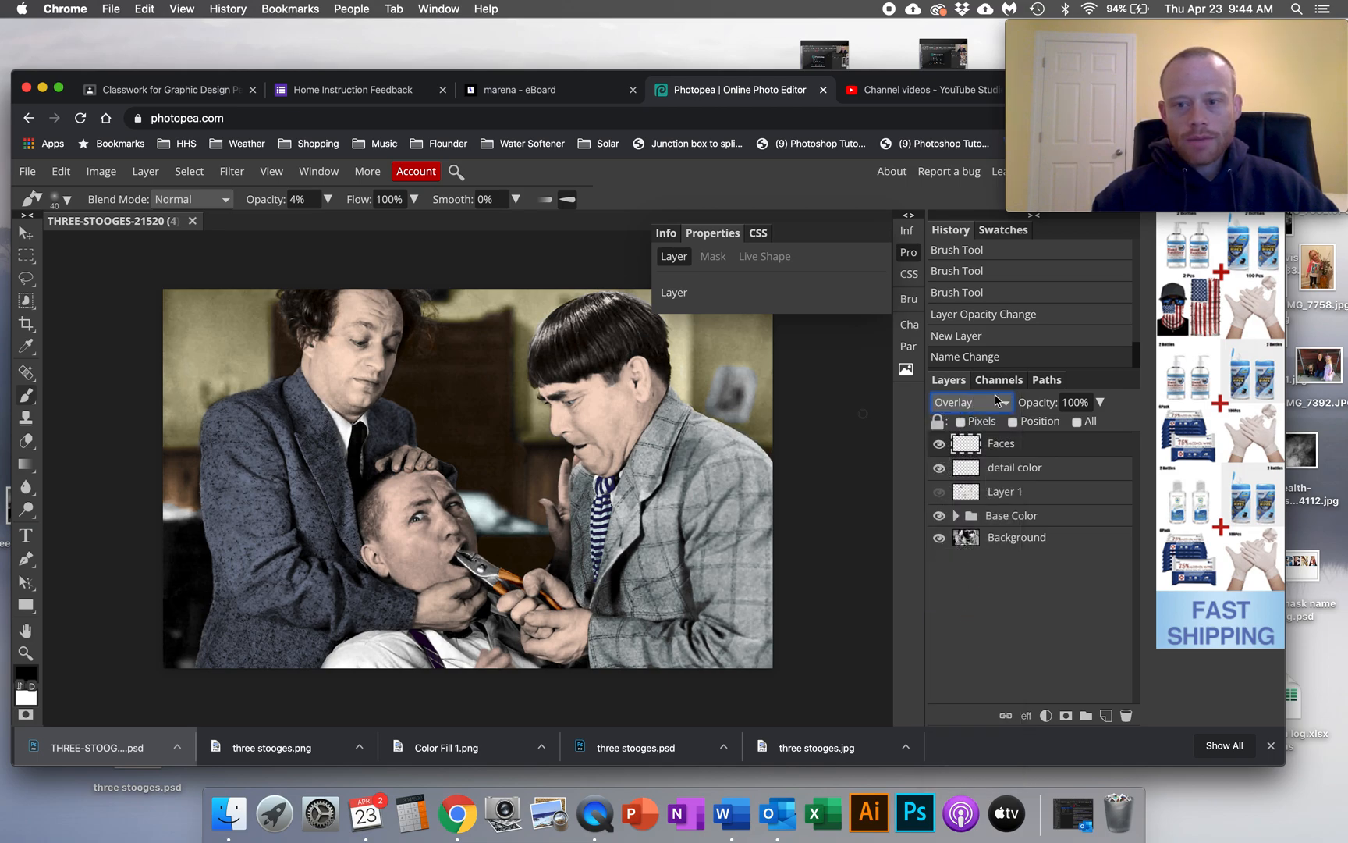
{"action": "left_click", "coordinate": [1099, 403]}
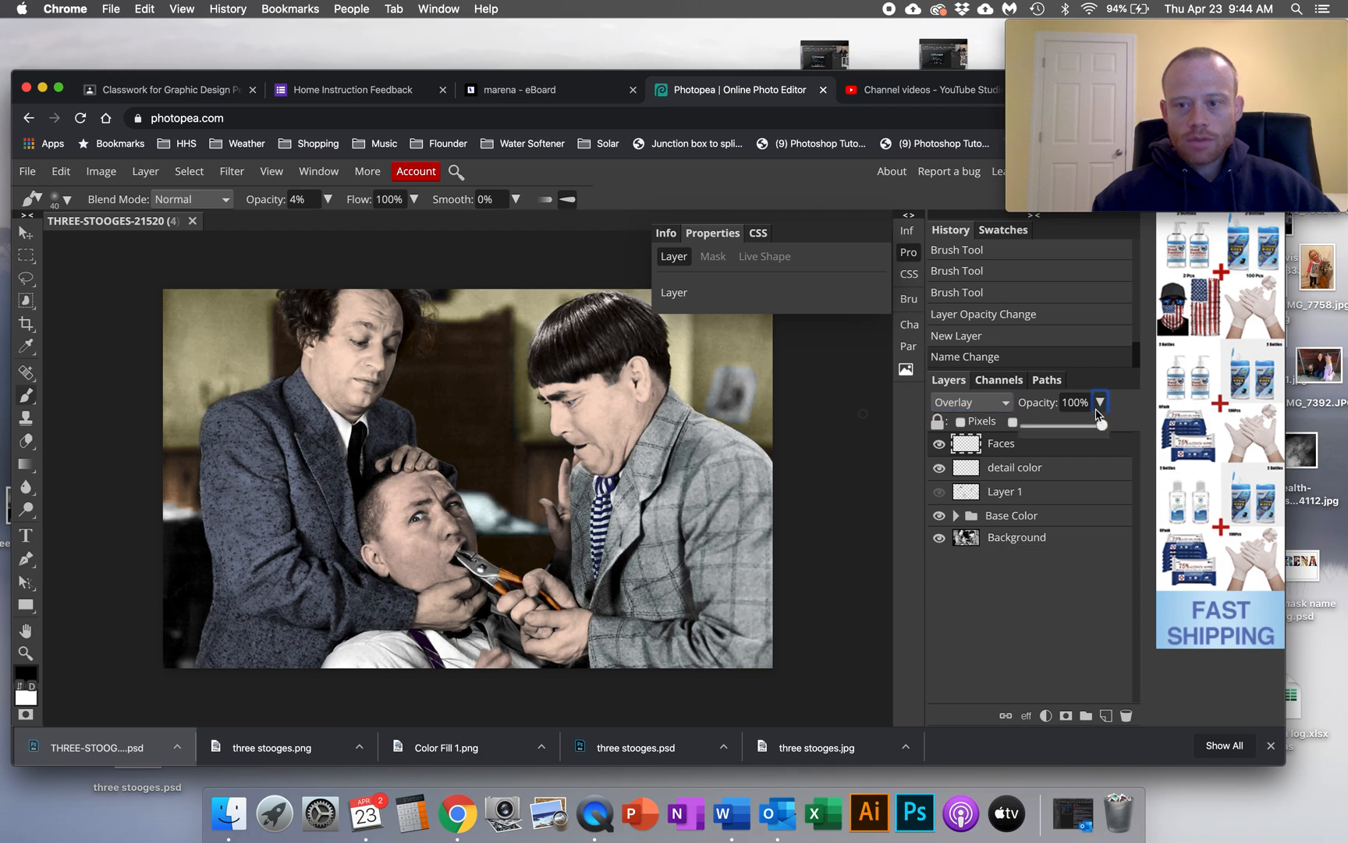
{"action": "left_click", "coordinate": [1067, 426]}
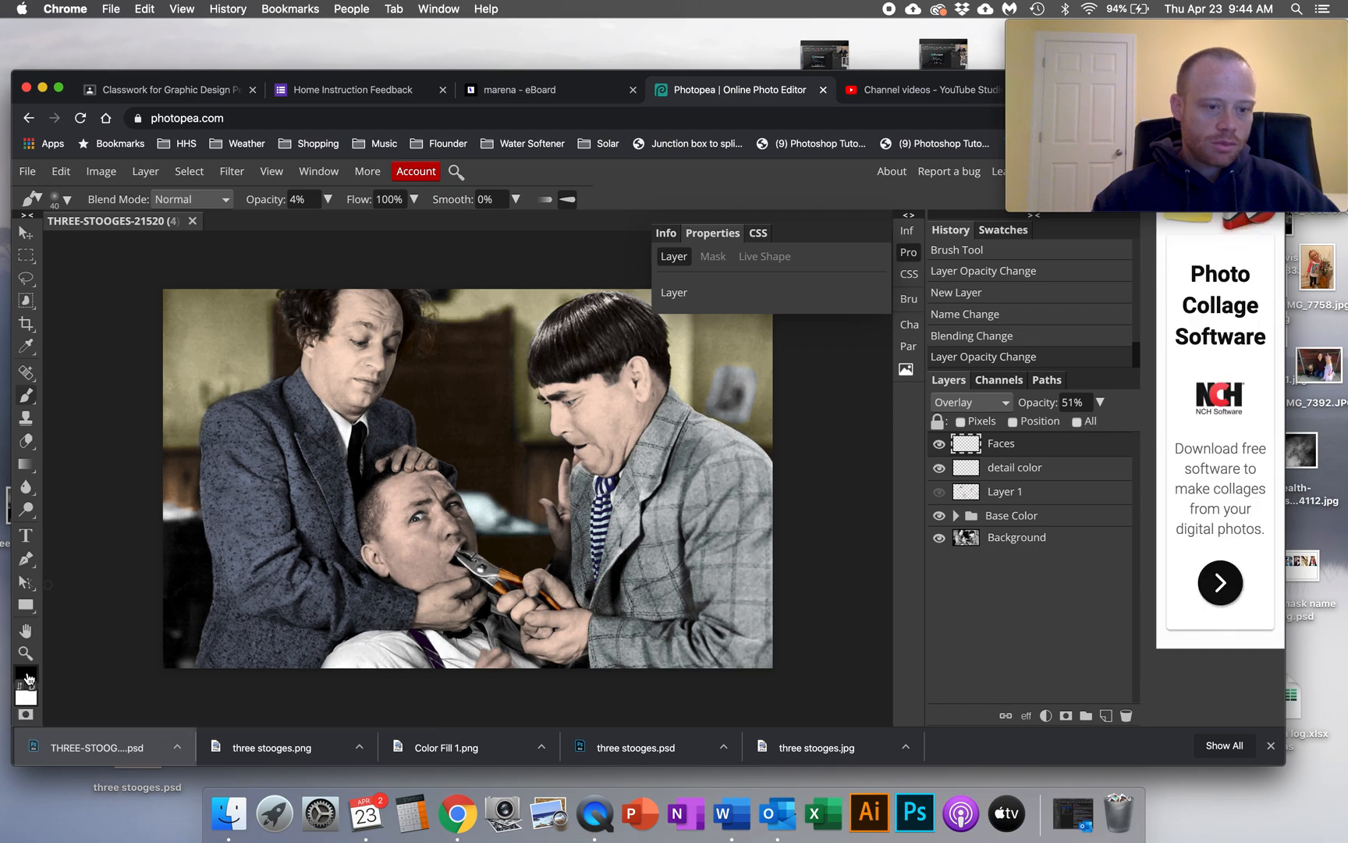
Set the foreground color to reddish brown, hex 843d32.
{"action": "left_click", "coordinate": [26, 673]}
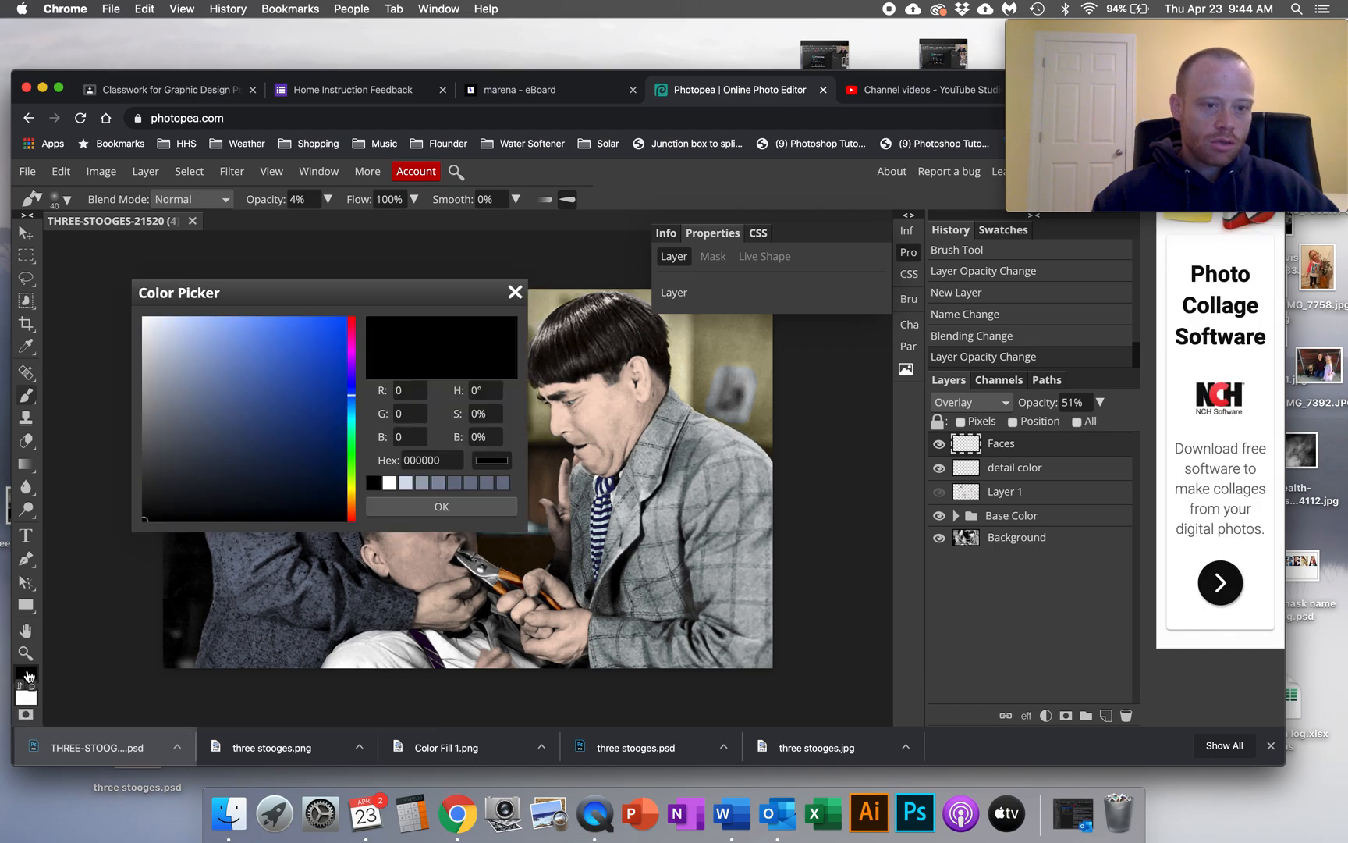
{"action": "left_click", "coordinate": [351, 509]}
{"action": "left_click", "coordinate": [301, 433]}
{"action": "left_click", "coordinate": [287, 436]}
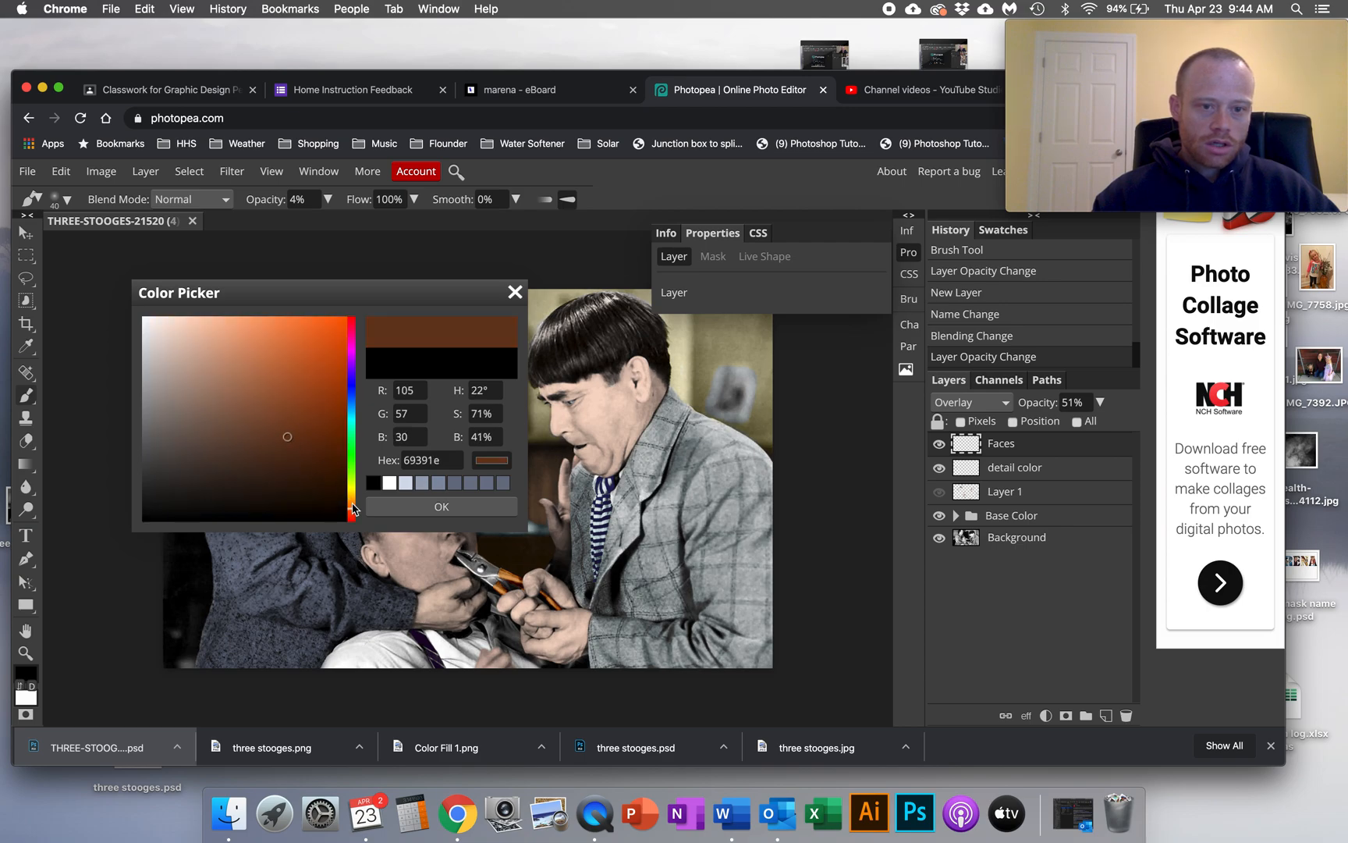
{"action": "left_click_drag", "start_coordinate": [352, 513], "coordinate": [352, 517]}
{"action": "left_click_drag", "start_coordinate": [287, 425], "coordinate": [271, 420]}
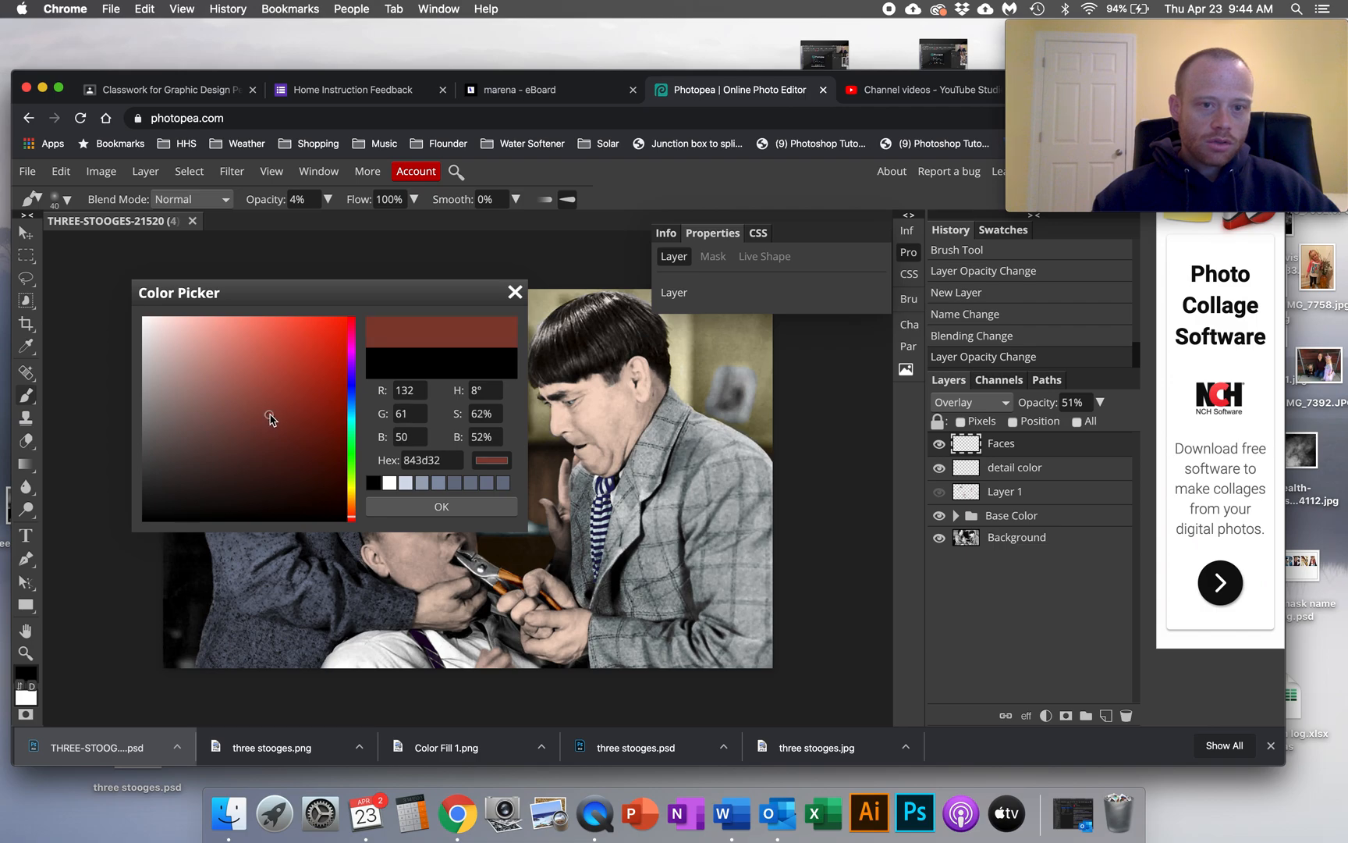
{"action": "left_click", "coordinate": [401, 505]}
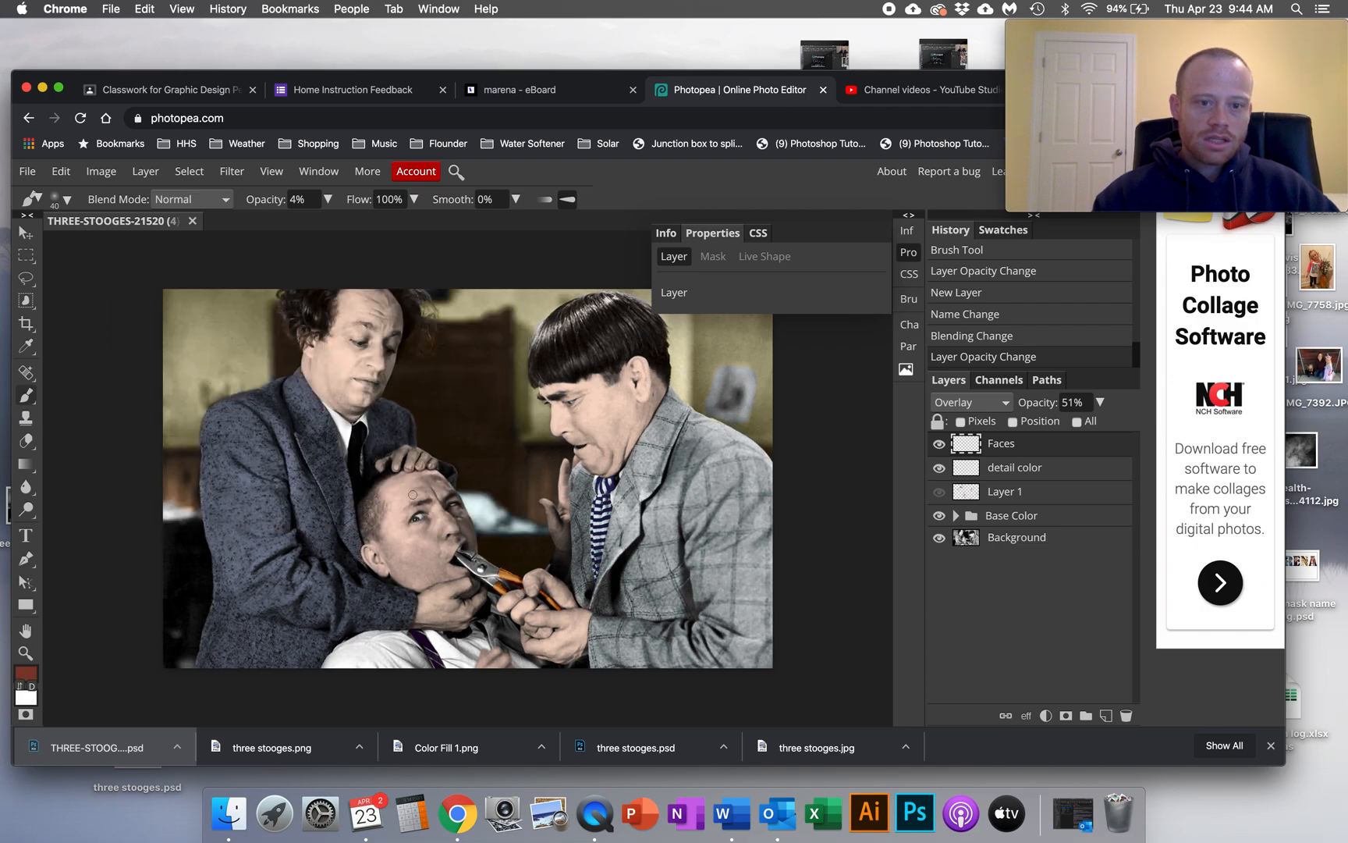
Dab reddish brown onto the curly-haired man's cheek on the Faces layer, using a size 80 brush at 19% opacity.
{"action": "key", "text": "bracketright"}
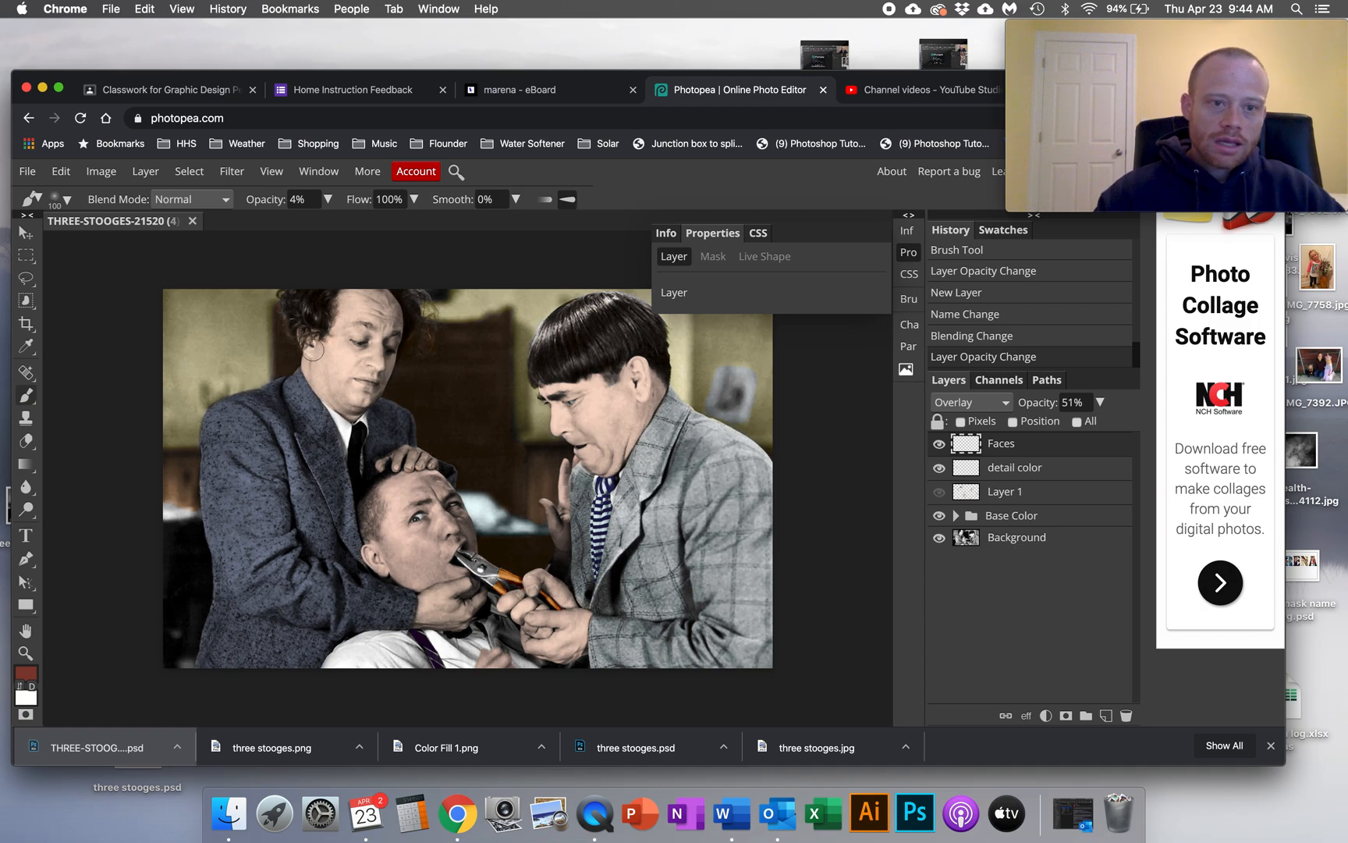
{"action": "key", "text": "bracketleft"}
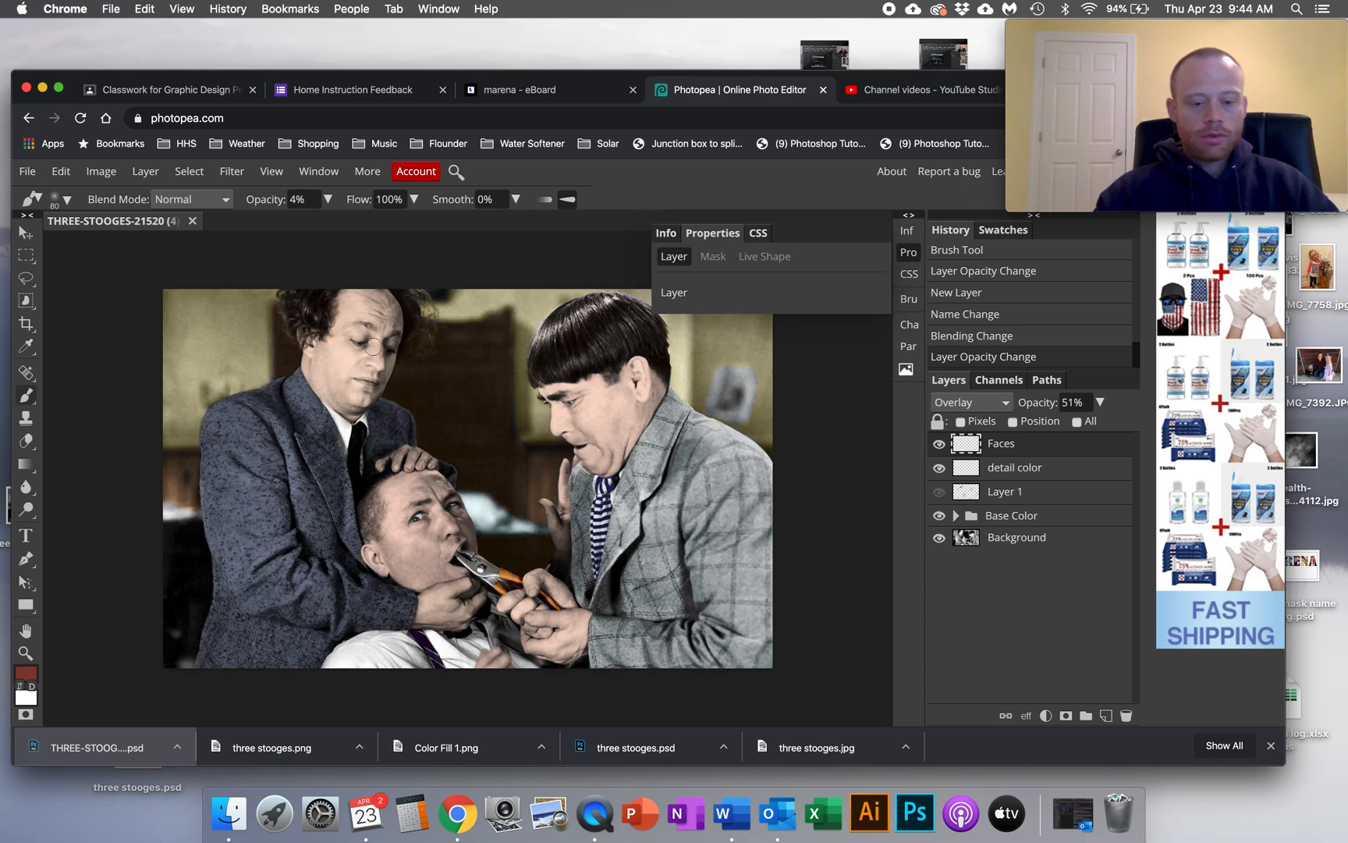
{"action": "scroll", "coordinate": [374, 342], "scroll_direction": "up", "scroll_amount": 6}
{"action": "scroll", "coordinate": [371, 348], "scroll_direction": "down", "scroll_amount": 4}
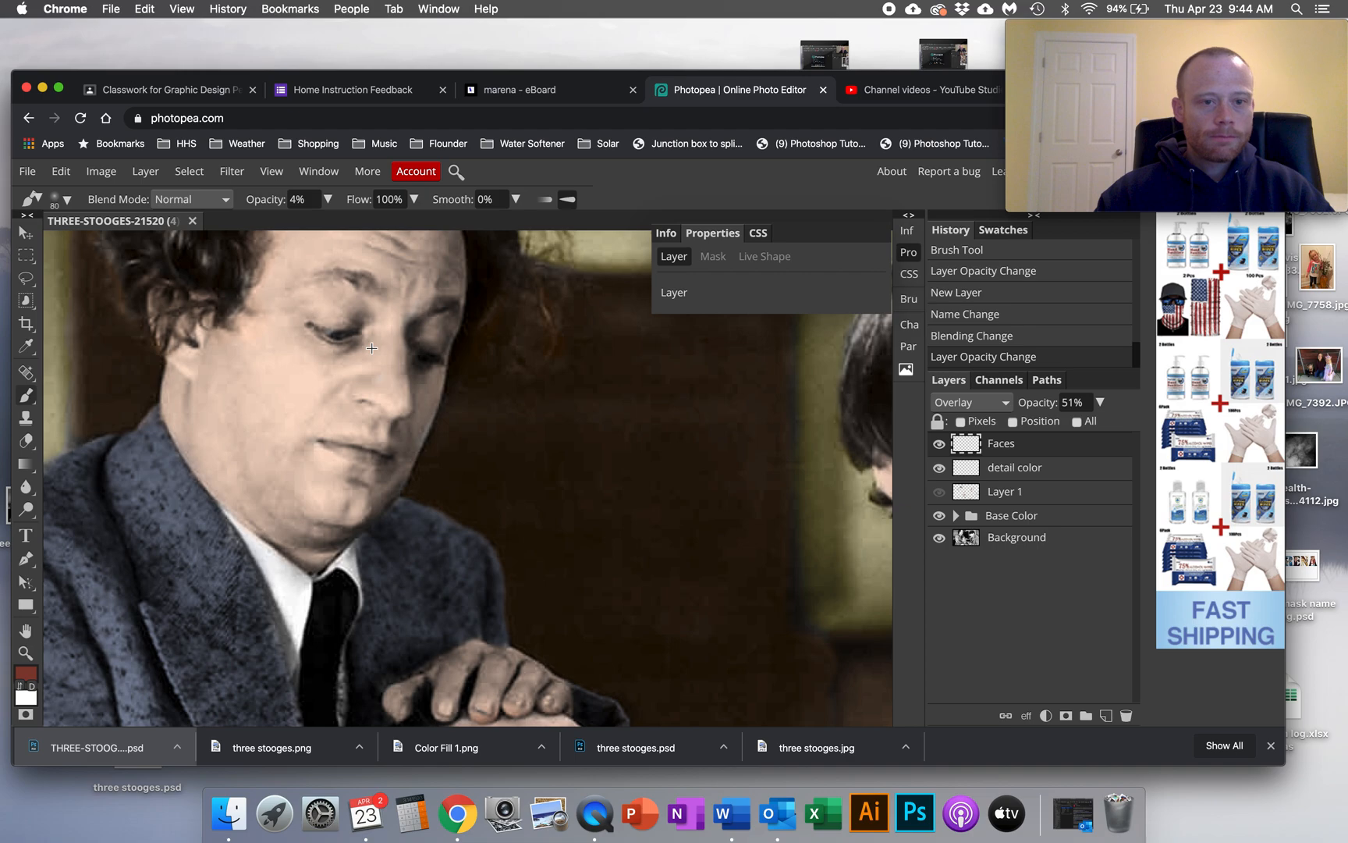
{"action": "scroll", "coordinate": [362, 343], "scroll_direction": "up", "scroll_amount": 5}
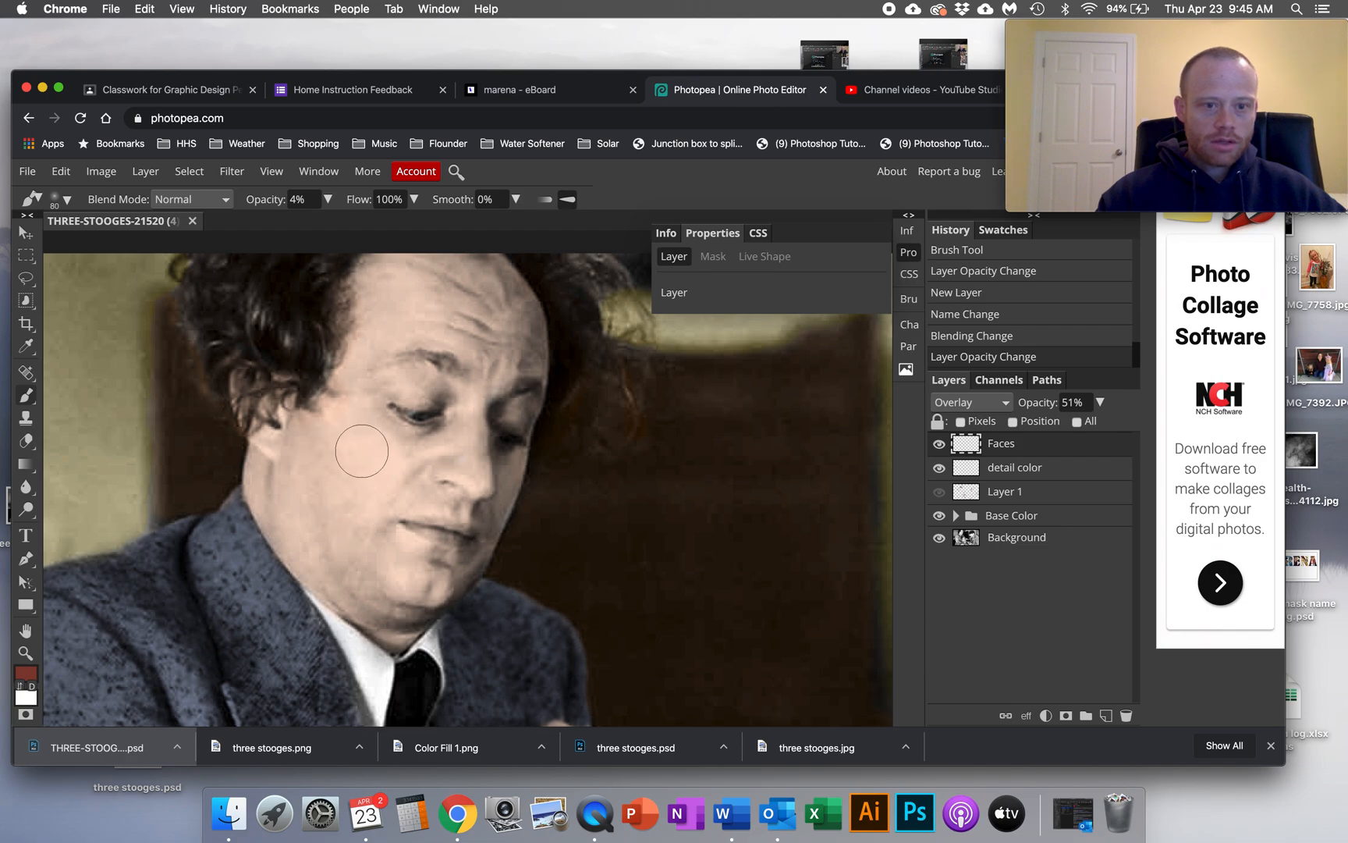
{"action": "left_click", "coordinate": [329, 201]}
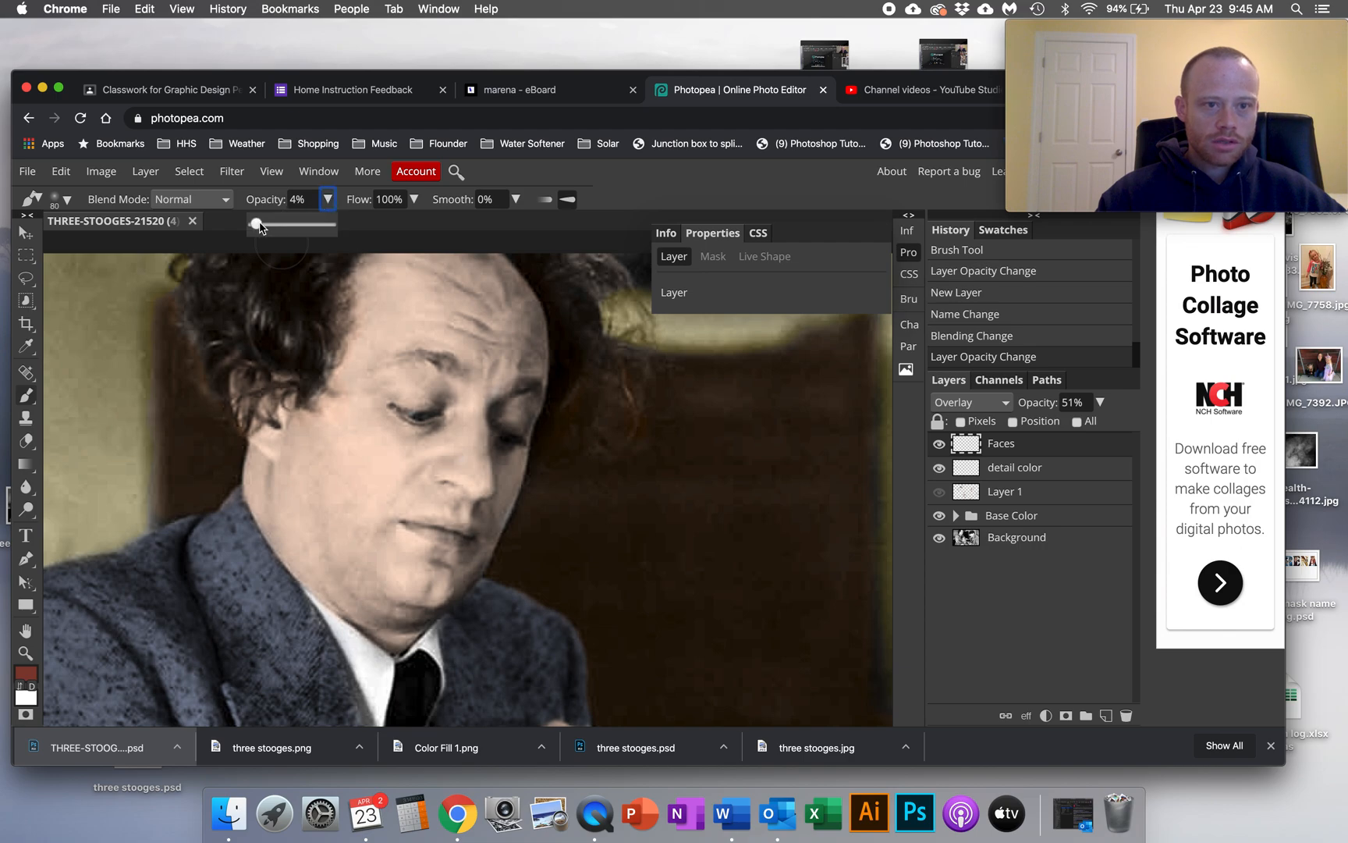
{"action": "left_click_drag", "start_coordinate": [262, 225], "coordinate": [266, 225]}
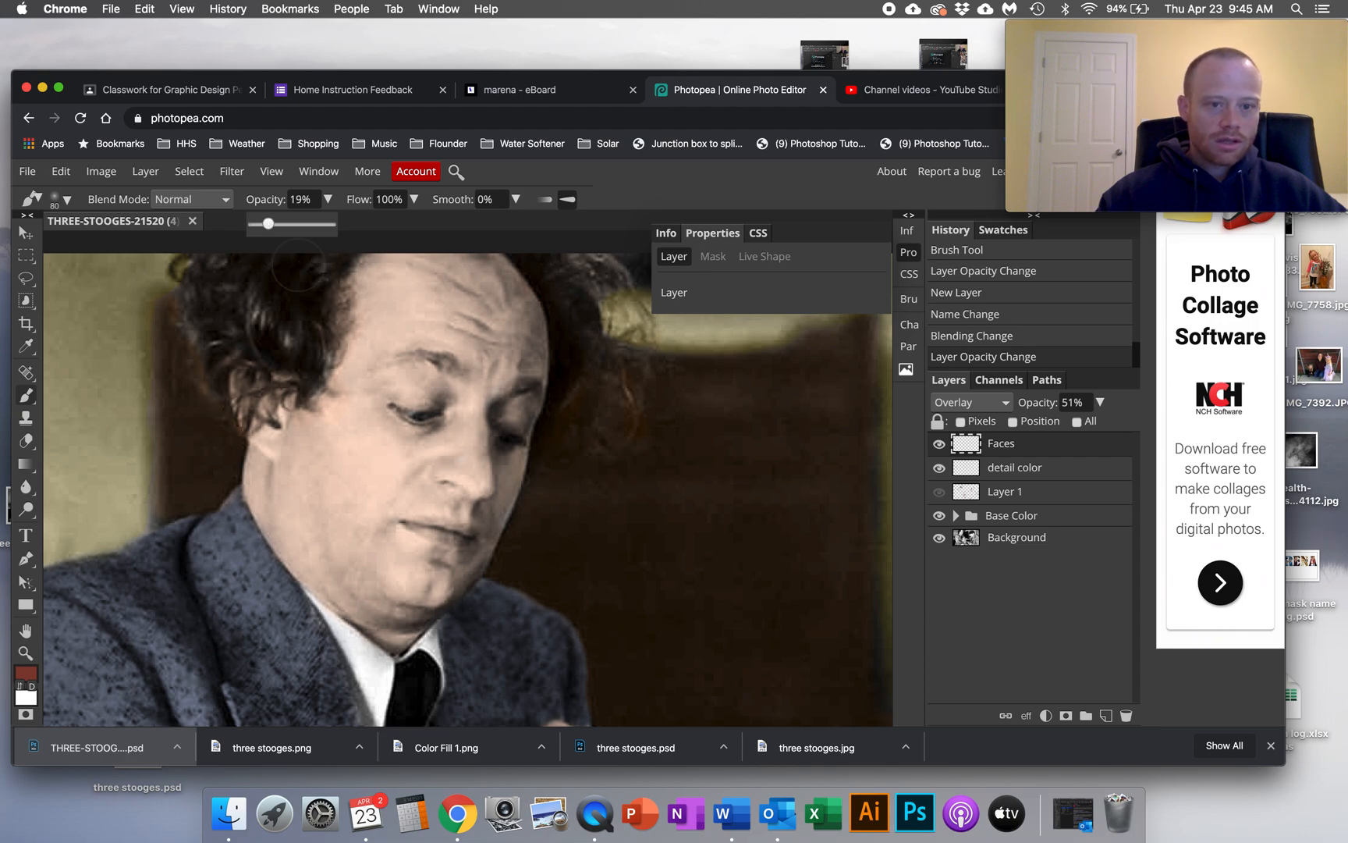
{"action": "left_click", "coordinate": [329, 435]}
{"action": "left_click", "coordinate": [332, 458]}
{"action": "left_click", "coordinate": [335, 476]}
{"action": "left_click", "coordinate": [340, 491]}
{"action": "left_click", "coordinate": [344, 510]}
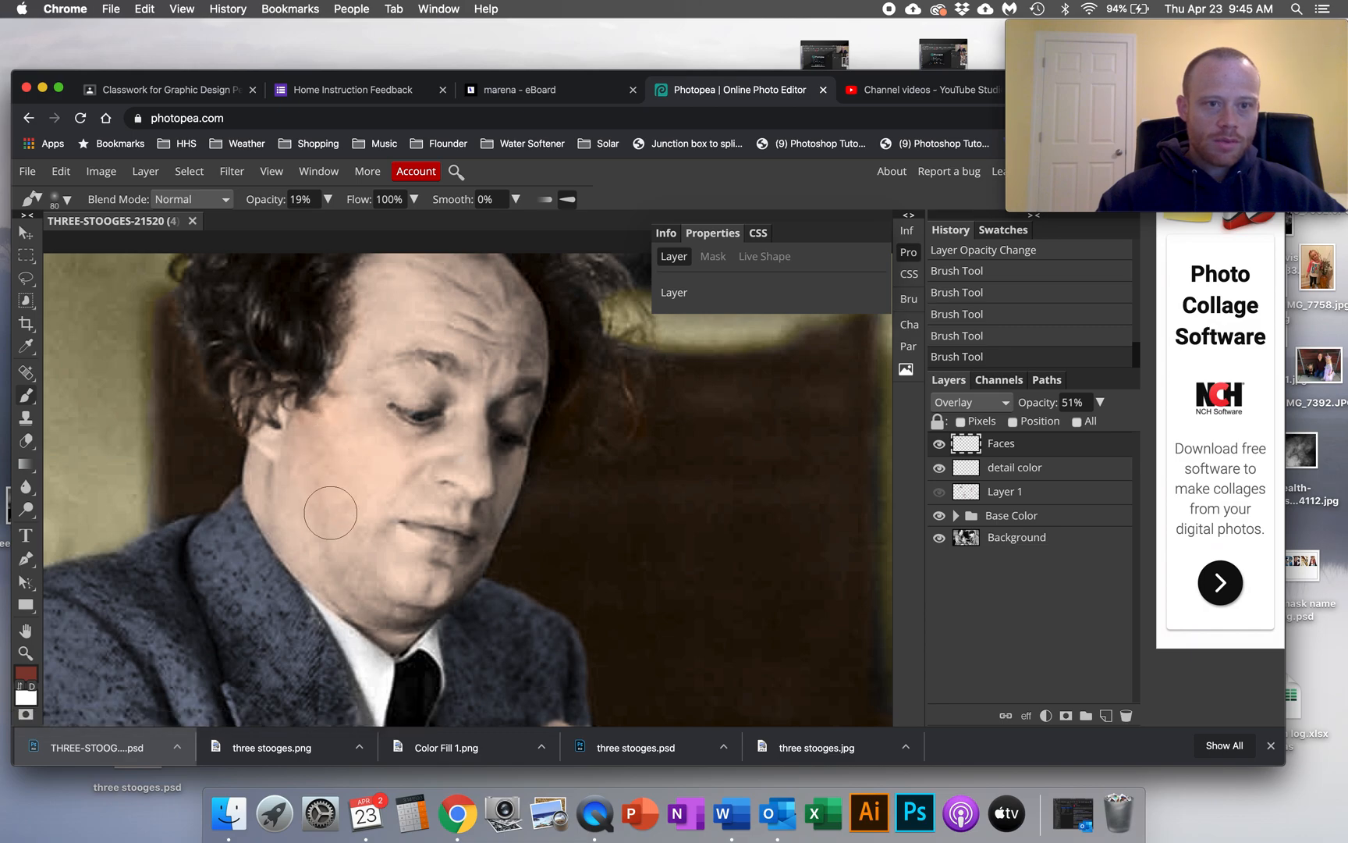
Raise the brush opacity to 41% for stronger color on the face.
{"action": "left_click", "coordinate": [328, 200]}
{"action": "left_click", "coordinate": [270, 226]}
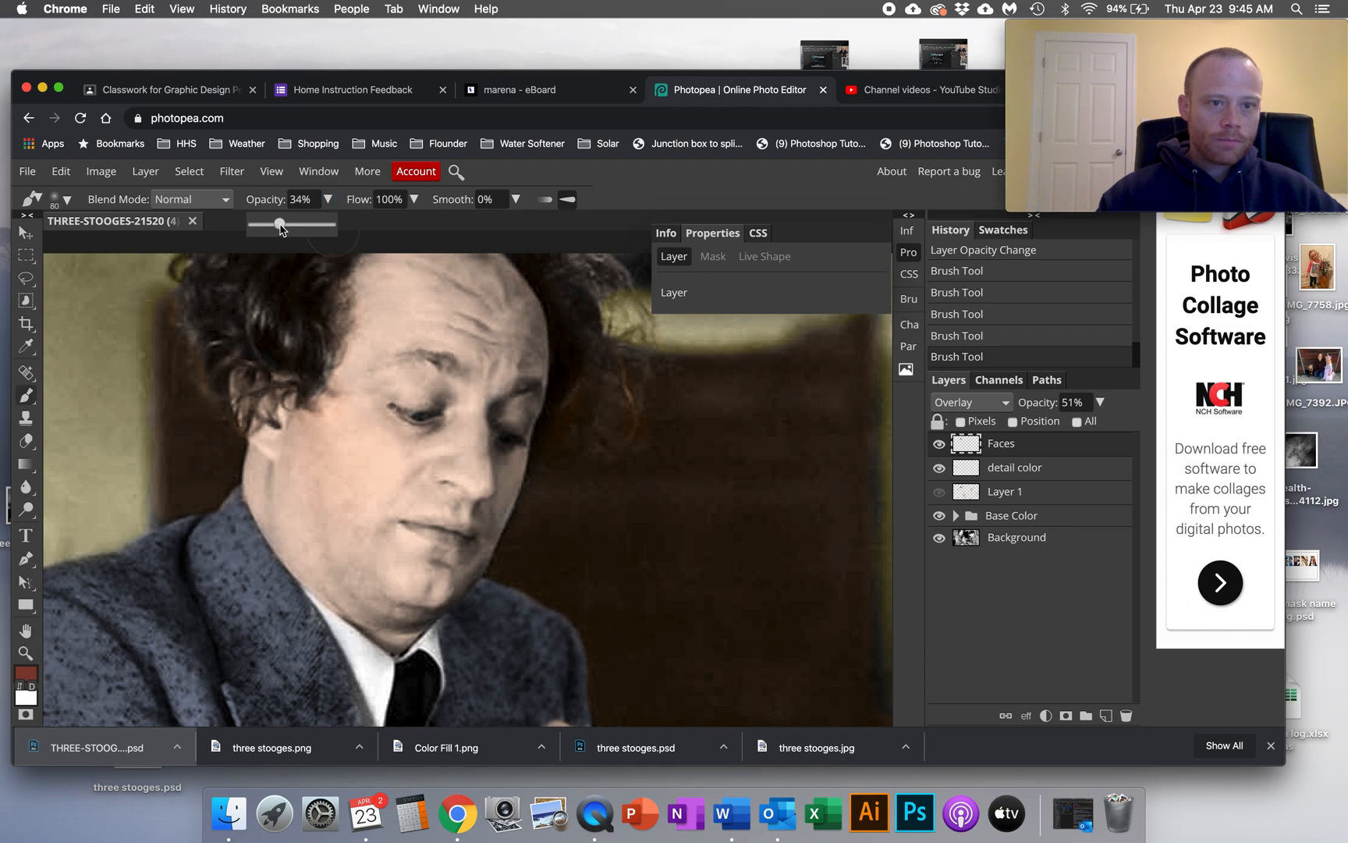
{"action": "left_click_drag", "start_coordinate": [284, 225], "coordinate": [285, 224]}
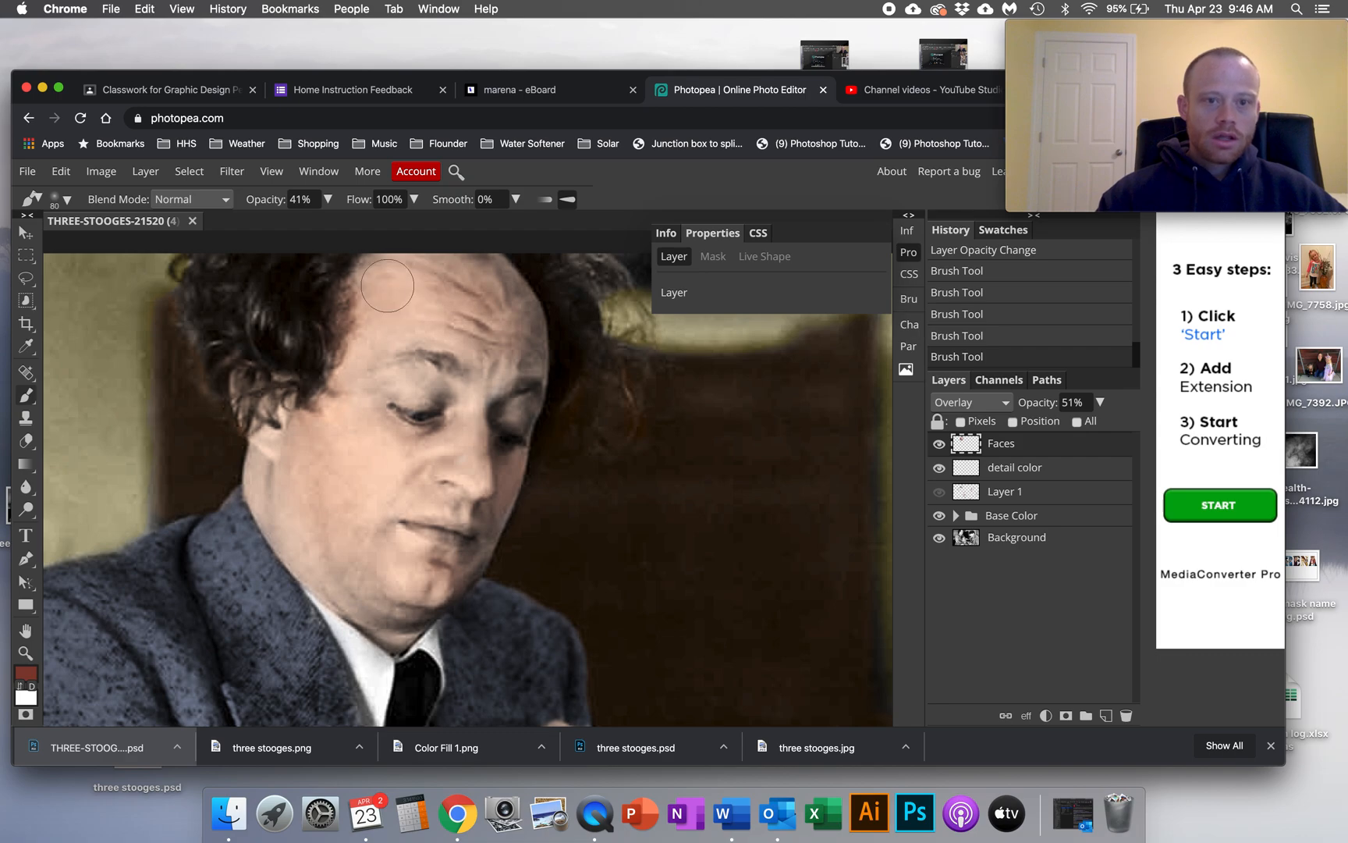
Erase some of the reddish color from the curly-haired man's forehead on the Faces layer, using a size 90 eraser at 39% opacity.
{"action": "scroll", "coordinate": [234, 245], "scroll_direction": "up", "scroll_amount": 2}
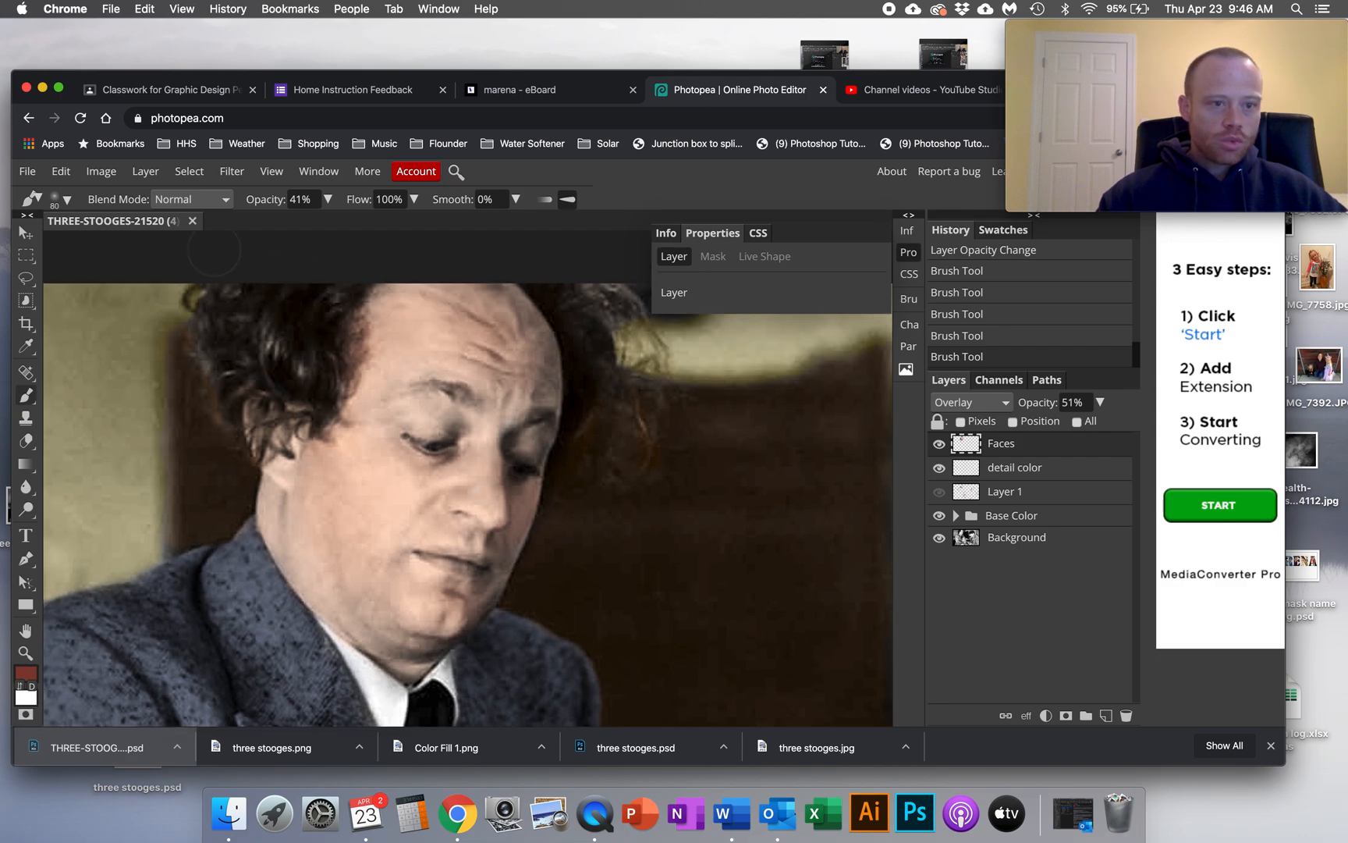
{"action": "left_click", "coordinate": [25, 441]}
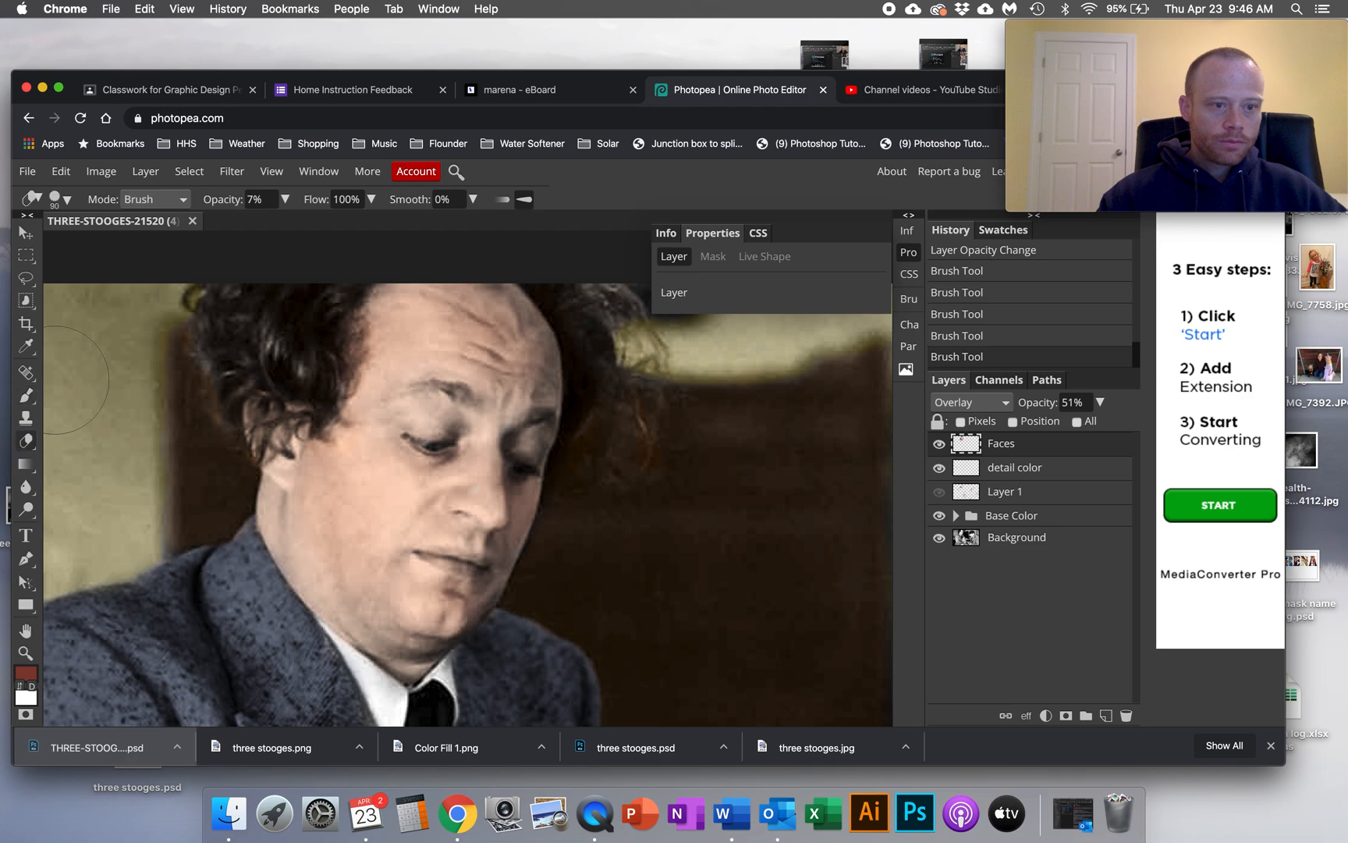
{"action": "left_click", "coordinate": [284, 200]}
{"action": "left_click_drag", "start_coordinate": [217, 225], "coordinate": [246, 227]}
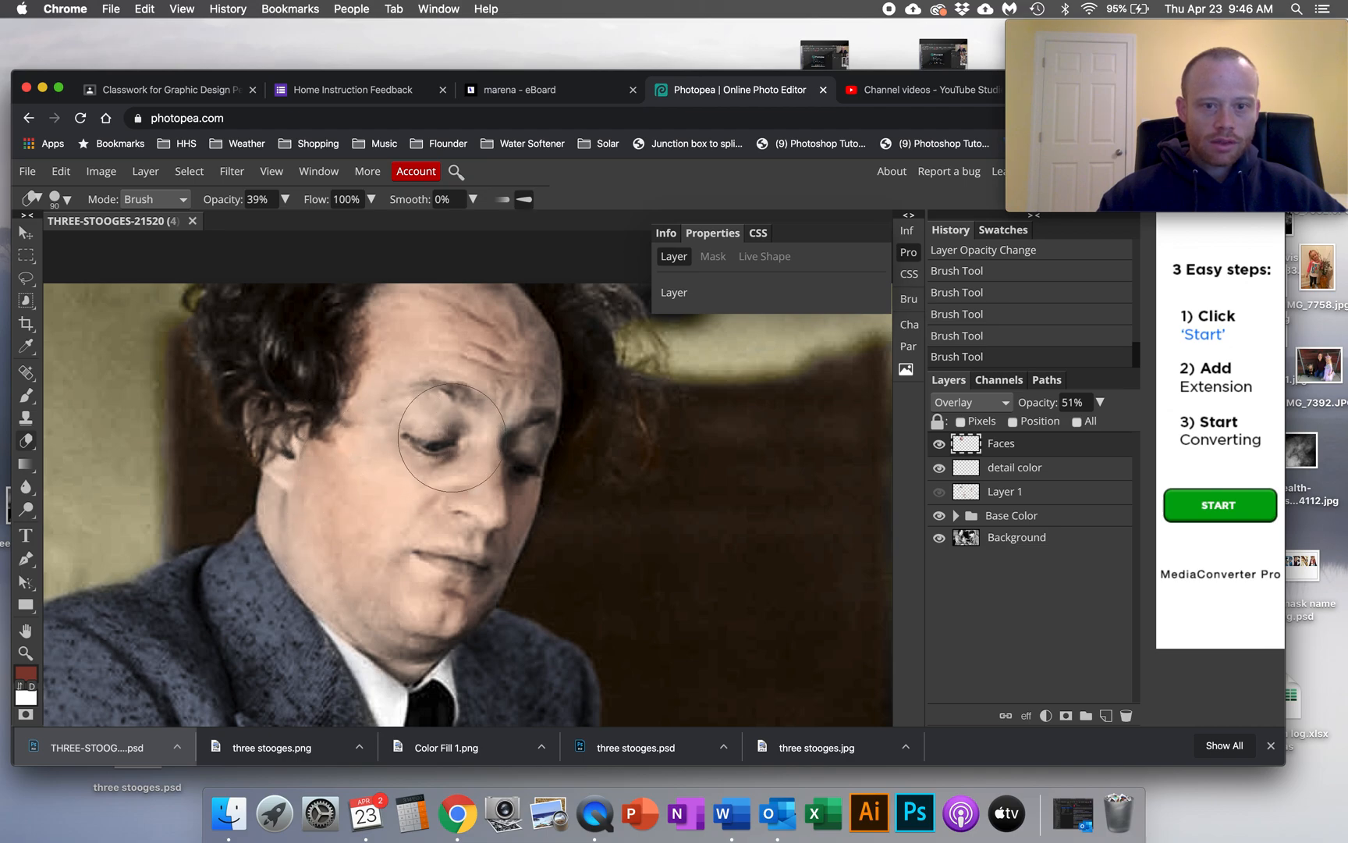
{"action": "left_click_drag", "start_coordinate": [541, 394], "coordinate": [416, 319]}
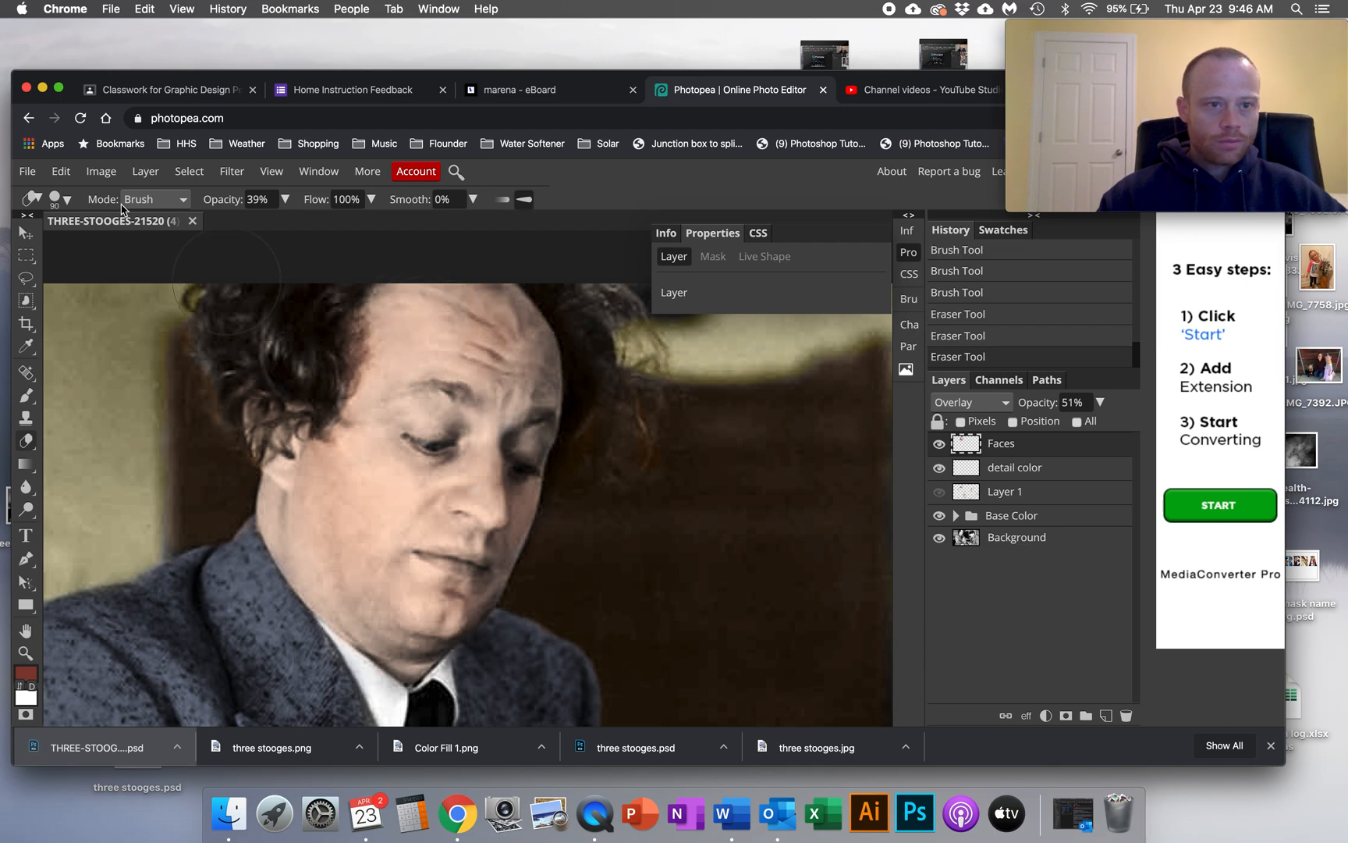
Soften the eraser by lowering its hardness to the minimum, keeping the size at 90 px.
{"action": "left_click", "coordinate": [65, 208]}
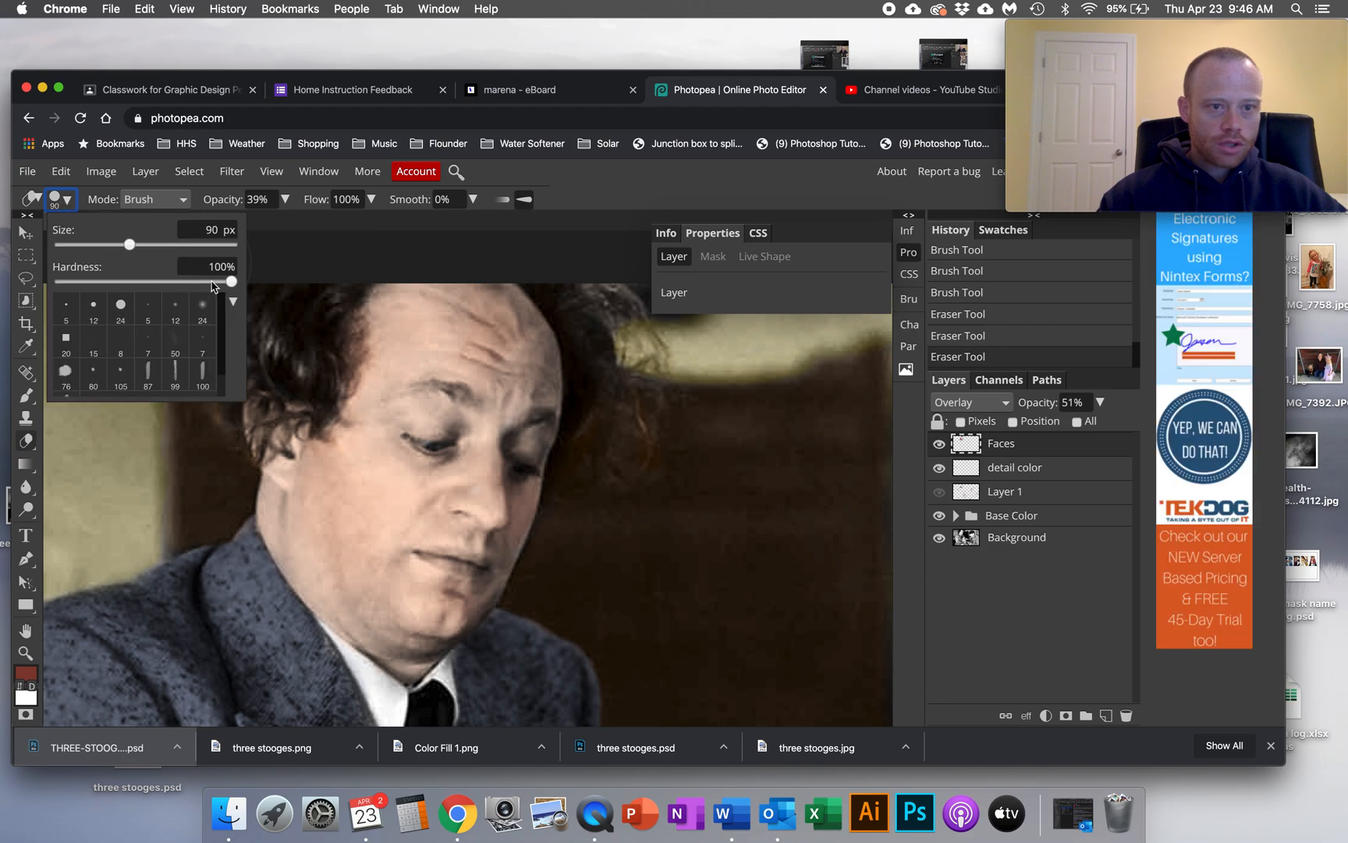
{"action": "left_click_drag", "start_coordinate": [231, 286], "coordinate": [44, 286]}
{"action": "left_click", "coordinate": [601, 181]}
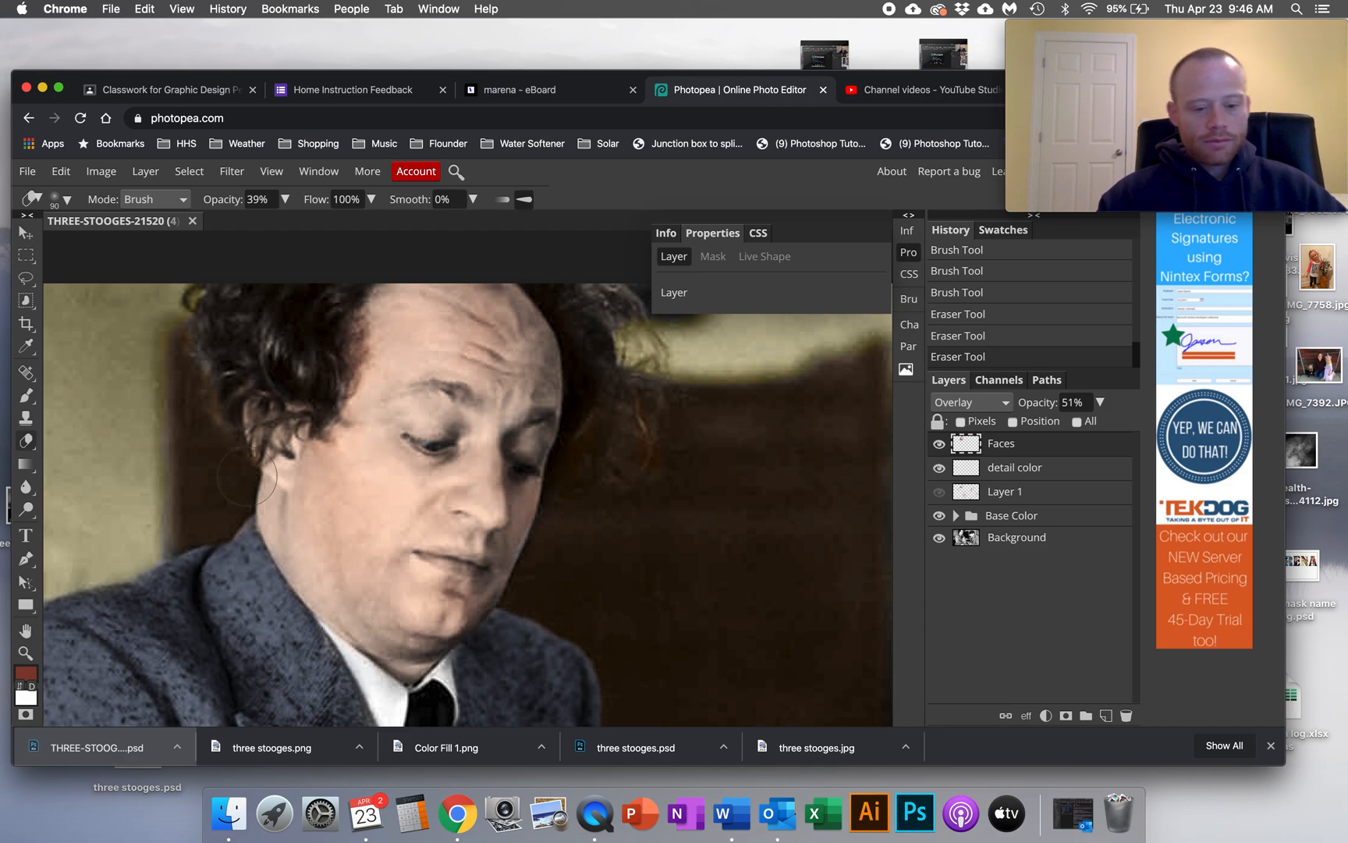
Compare the whole photo with and without the Faces layer, leaving the layer visible.
{"action": "key", "text": "super+0"}
{"action": "scroll", "coordinate": [247, 477], "scroll_direction": "up", "scroll_amount": 3}
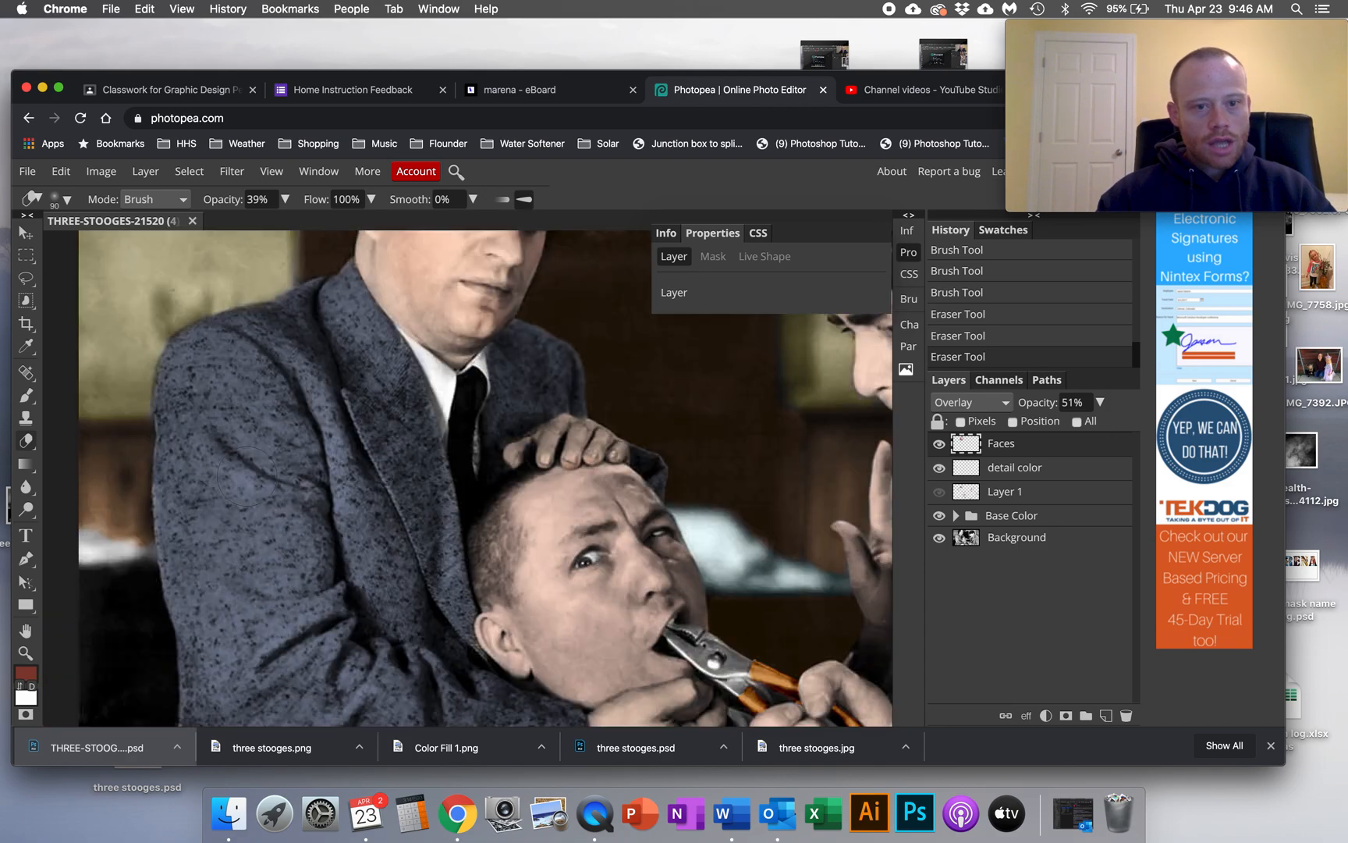
{"action": "scroll", "coordinate": [247, 477], "scroll_direction": "down", "scroll_amount": 3}
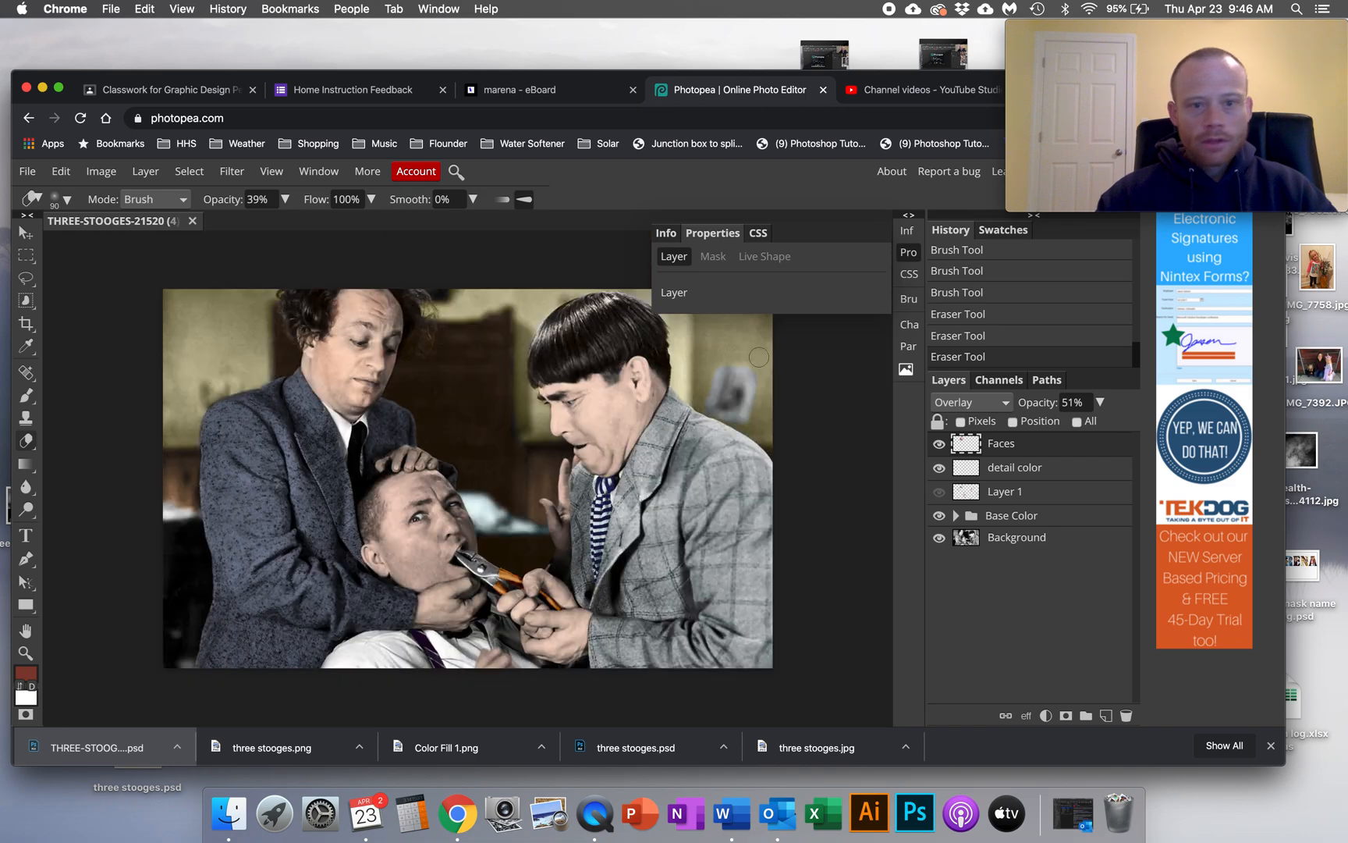
{"action": "left_click", "coordinate": [940, 444]}
{"action": "left_click", "coordinate": [940, 444]}
{"action": "left_click", "coordinate": [940, 445]}
{"action": "left_click", "coordinate": [940, 444]}
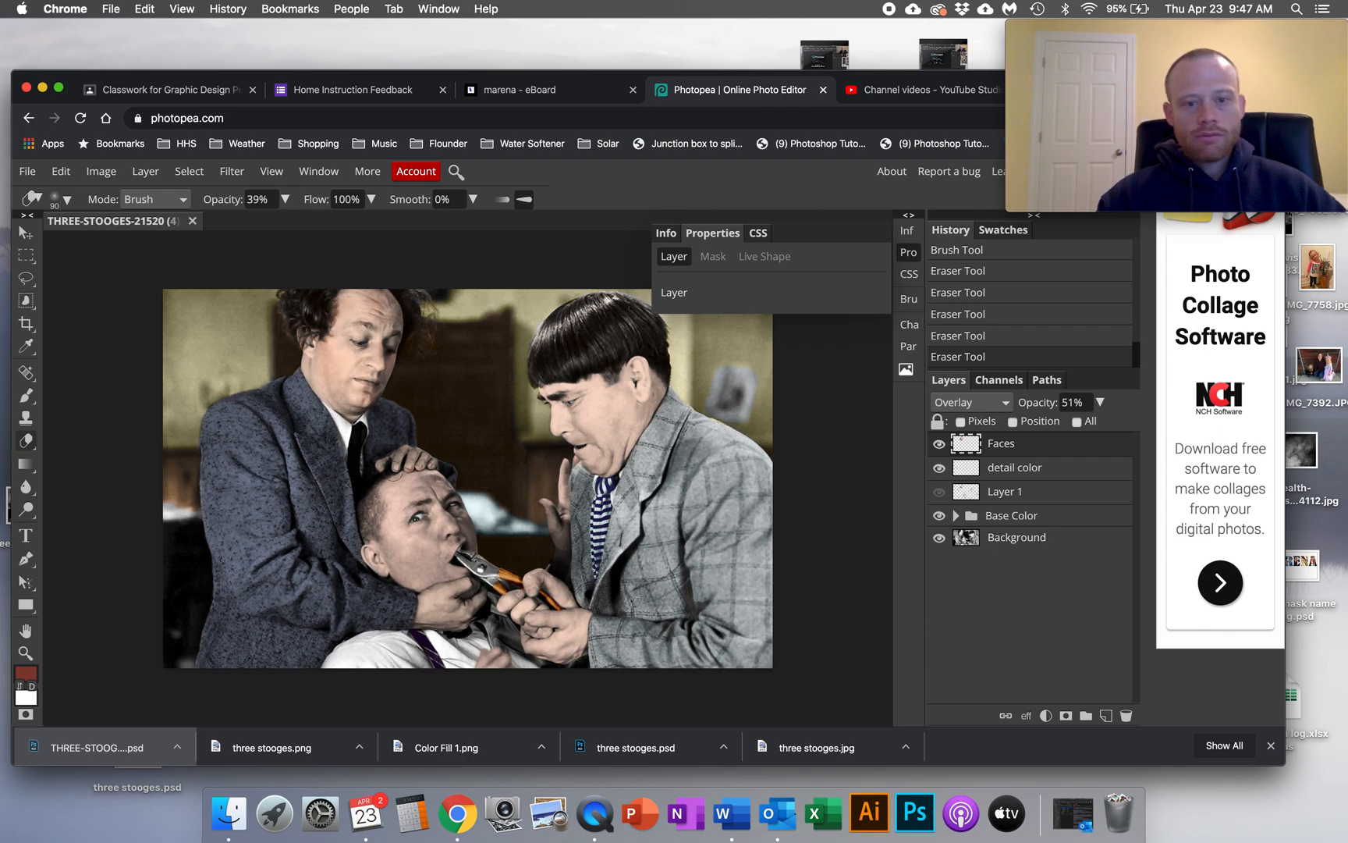
Compare the colorized photo with the original by hiding the Base Color, detail color and Faces layers, and show them again.
{"action": "scroll", "coordinate": [414, 523], "scroll_direction": "up", "scroll_amount": 6}
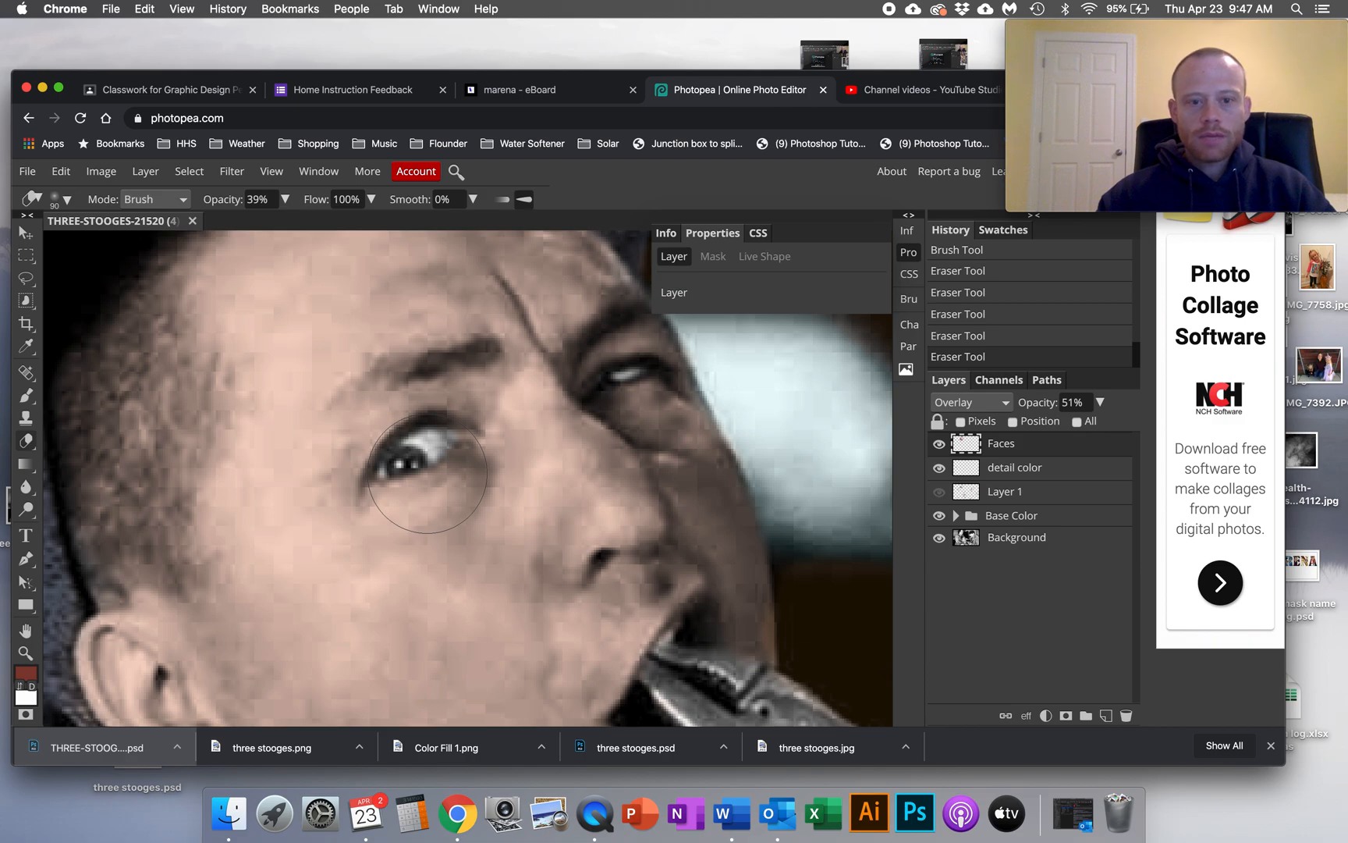
{"action": "scroll", "coordinate": [428, 473], "scroll_direction": "down", "scroll_amount": 6}
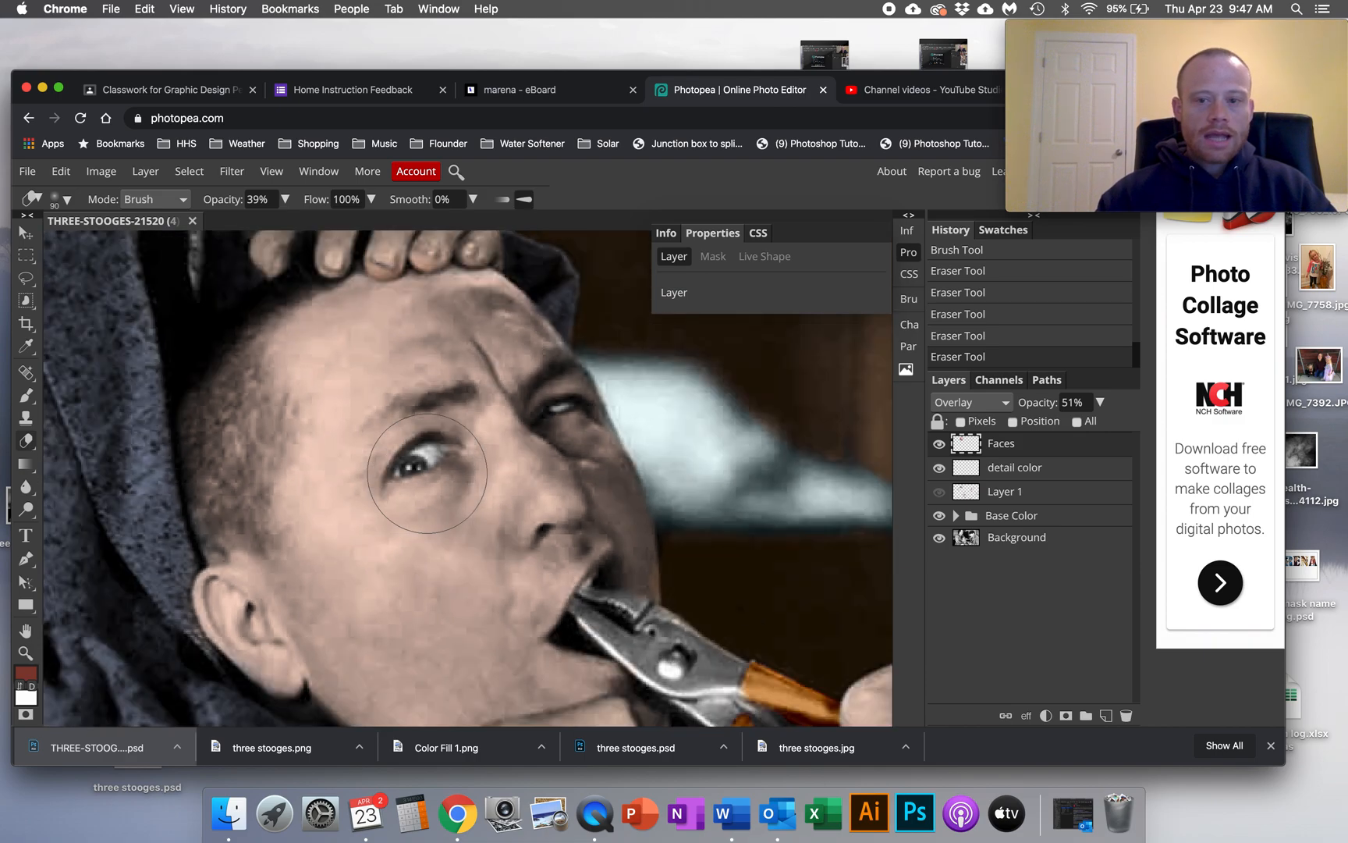
{"action": "scroll", "coordinate": [499, 445], "scroll_direction": "down", "scroll_amount": 5}
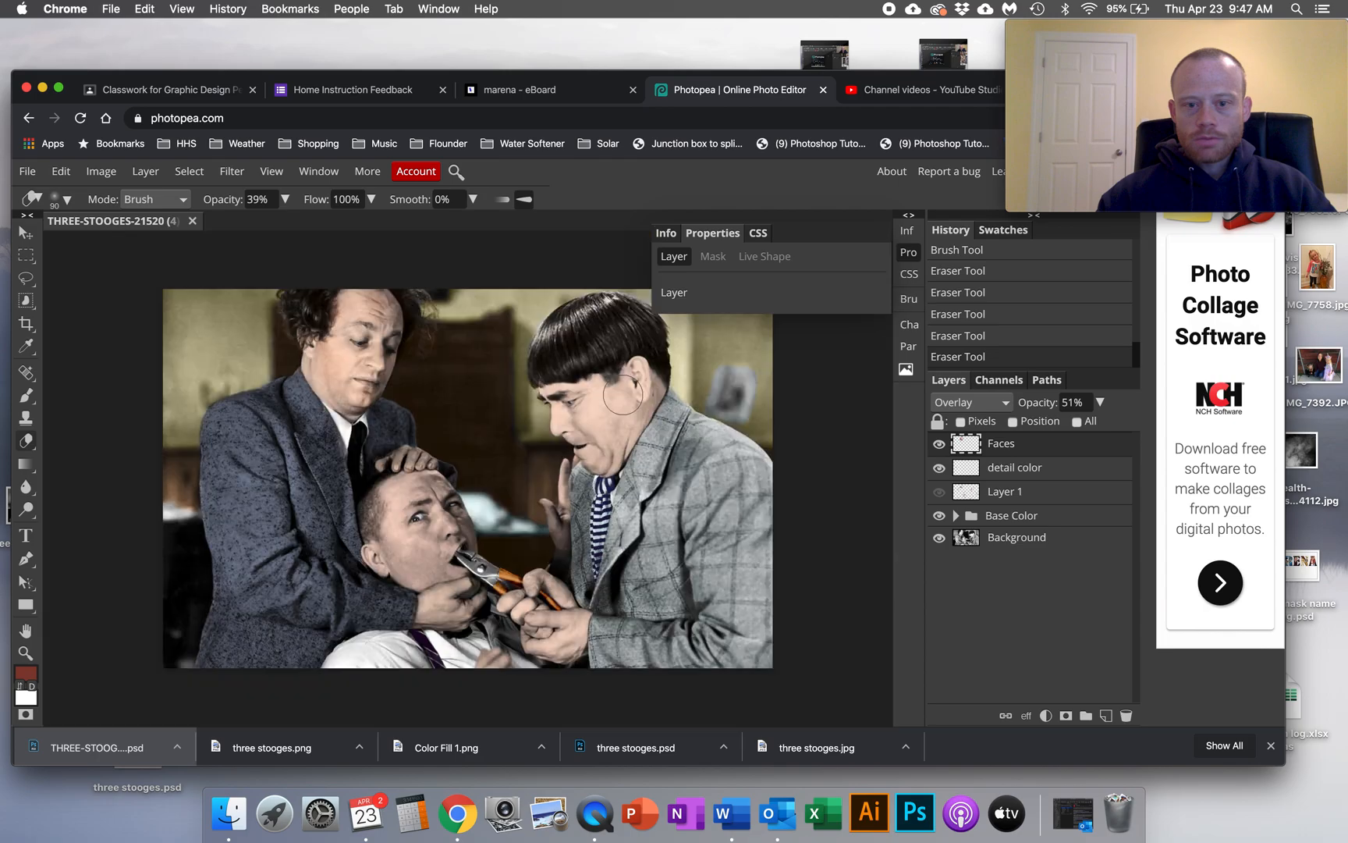
{"action": "scroll", "coordinate": [468, 468], "scroll_direction": "up", "scroll_amount": 2}
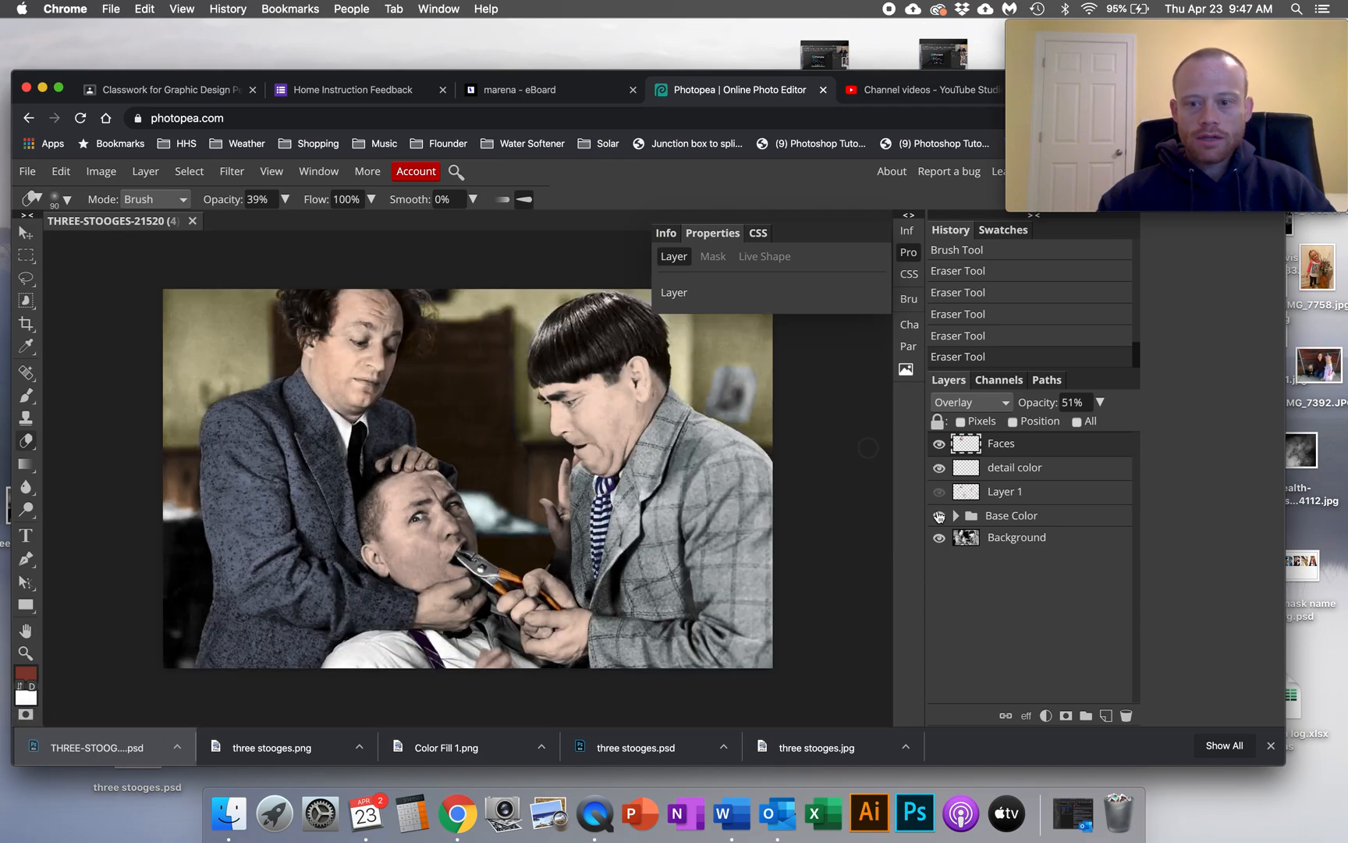
{"action": "left_click", "coordinate": [940, 515]}
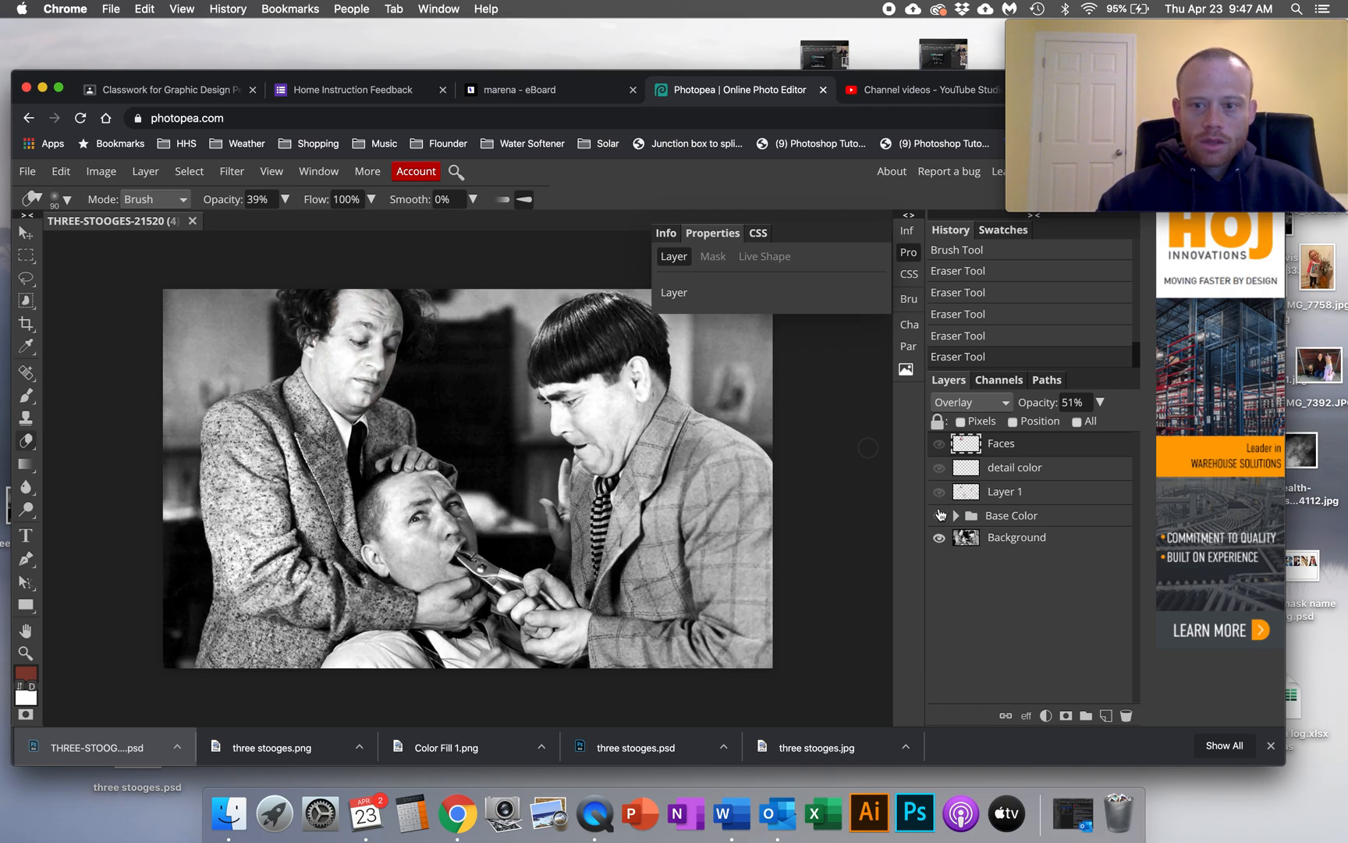
{"action": "left_click", "coordinate": [938, 515]}
{"action": "left_click", "coordinate": [938, 443]}
{"action": "left_click", "coordinate": [939, 468]}
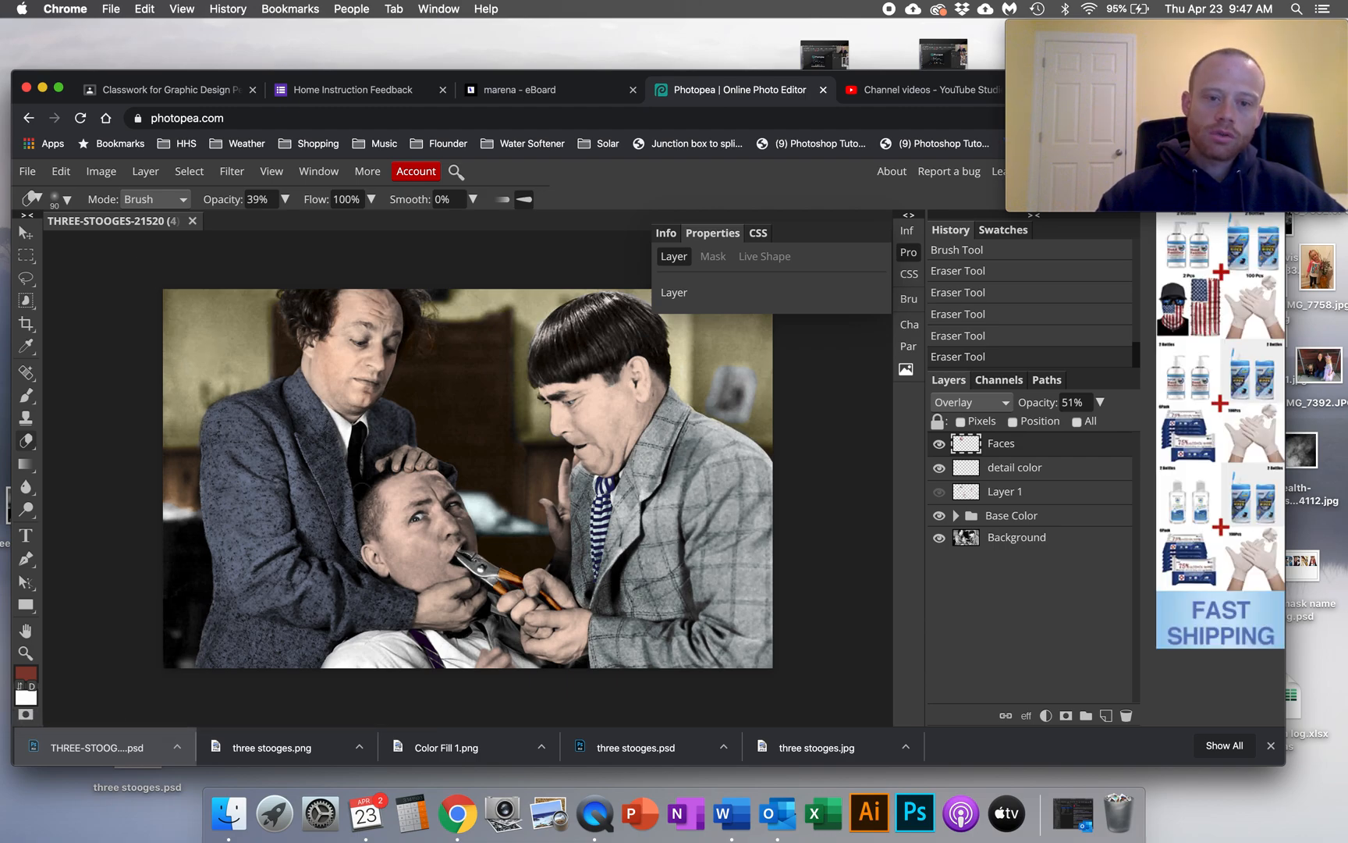
Review the save and export format options for the colorized photo without exporting it.
{"action": "left_click", "coordinate": [28, 171]}
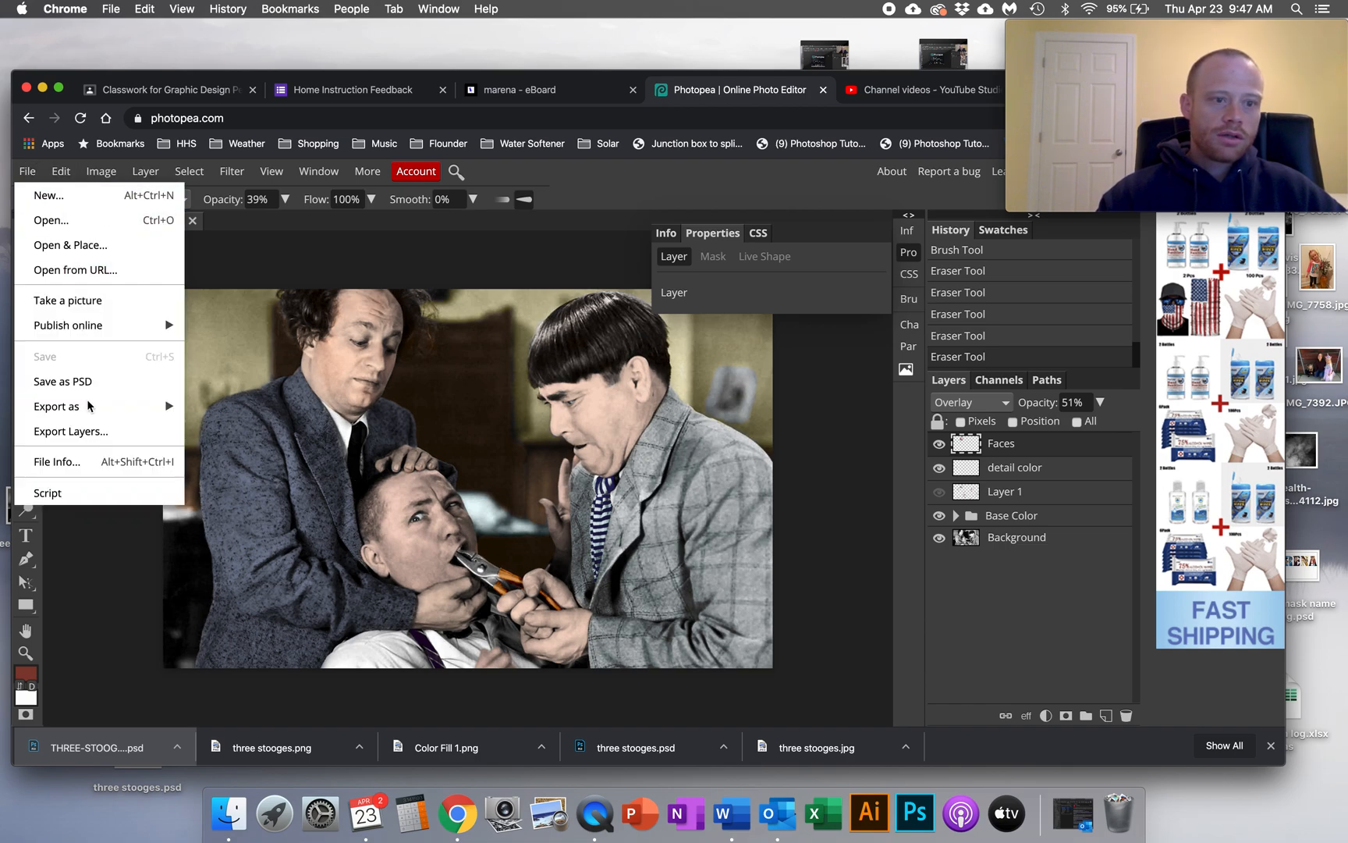
{"action": "mouse_move", "coordinate": [88, 405]}
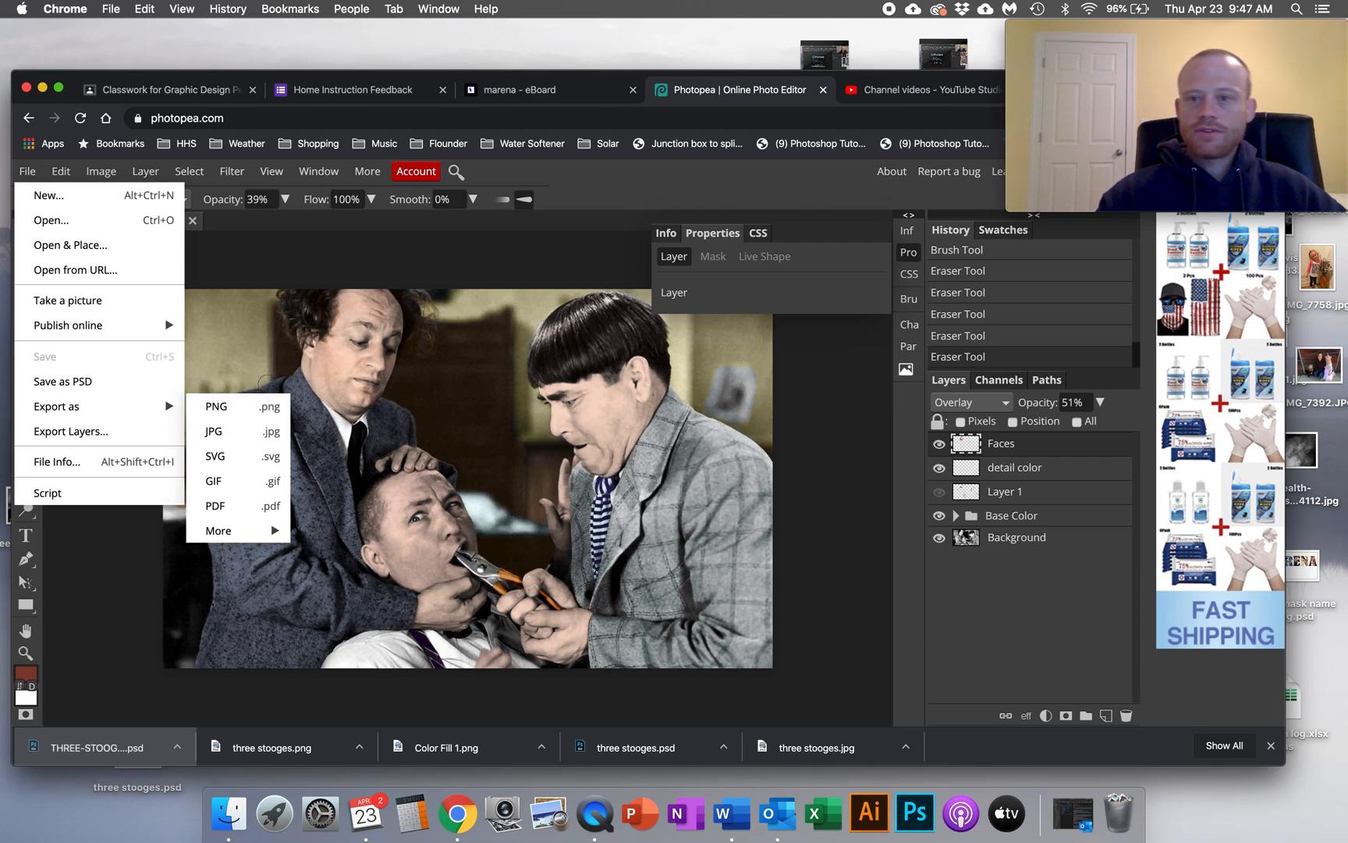
{"action": "left_click", "coordinate": [668, 207]}
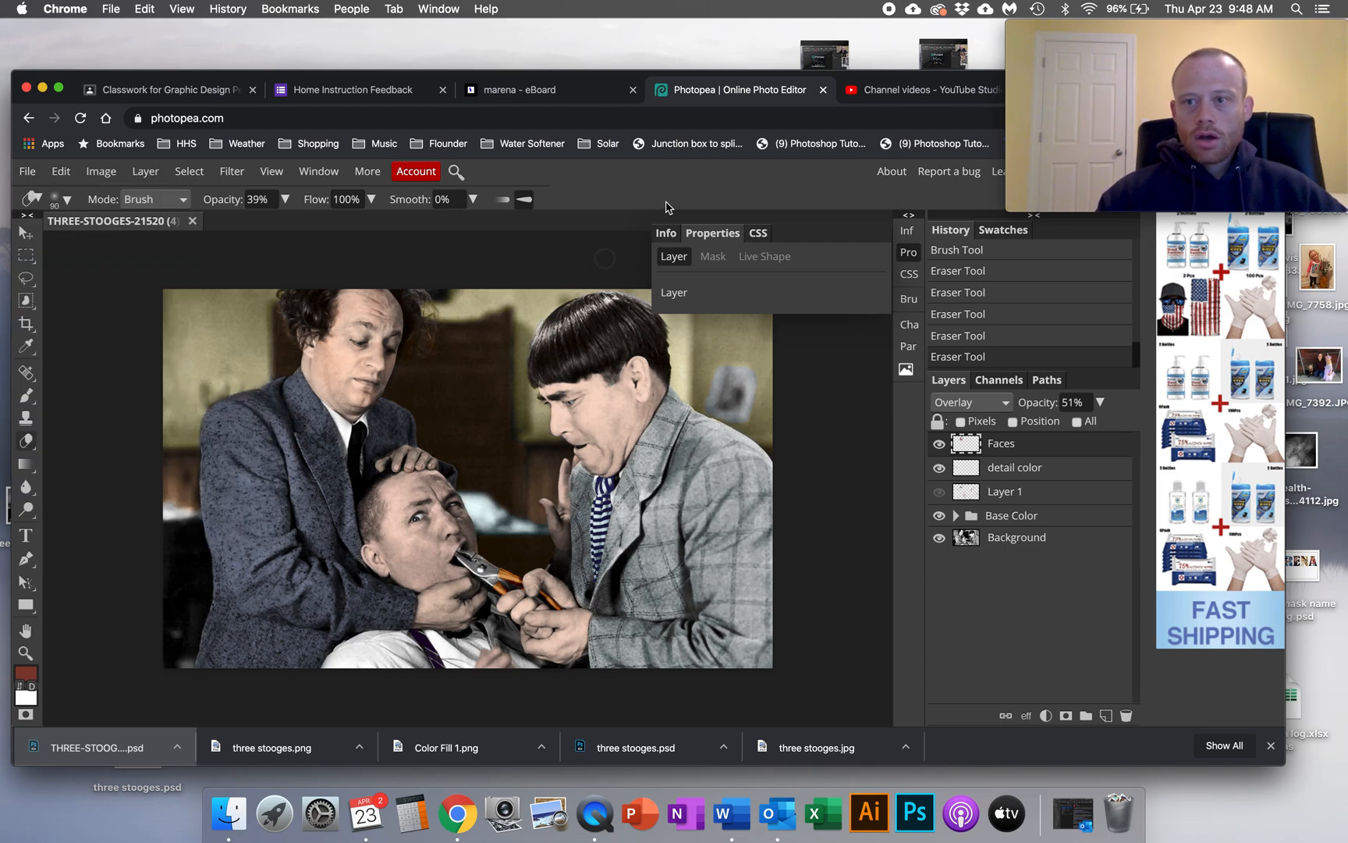